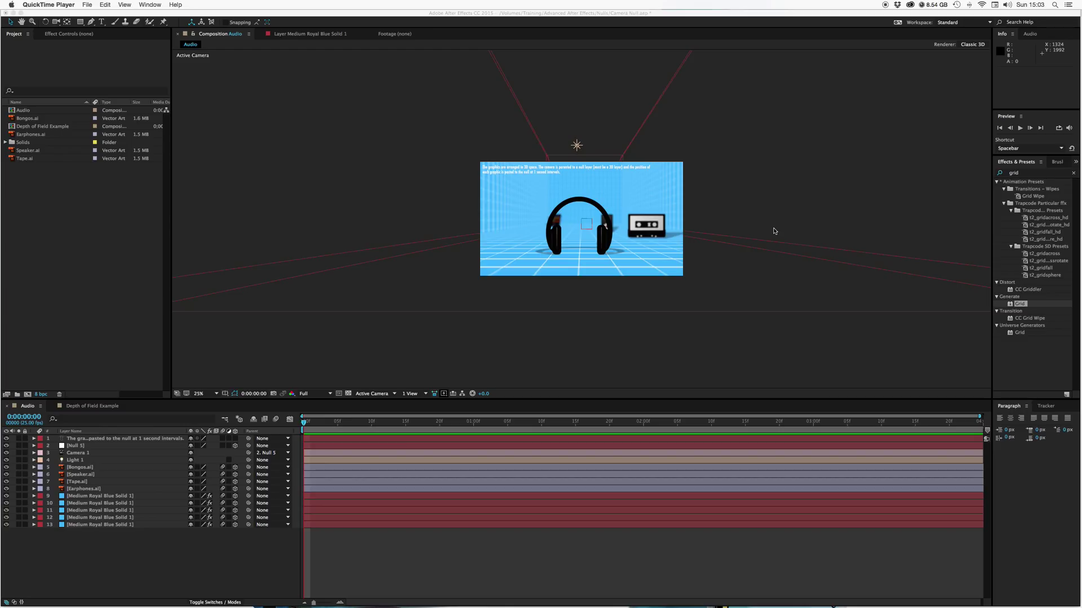
Fit the finished scene to the viewer and RAM-preview the animation.
left_click(568, 548)
left_click(204, 394)
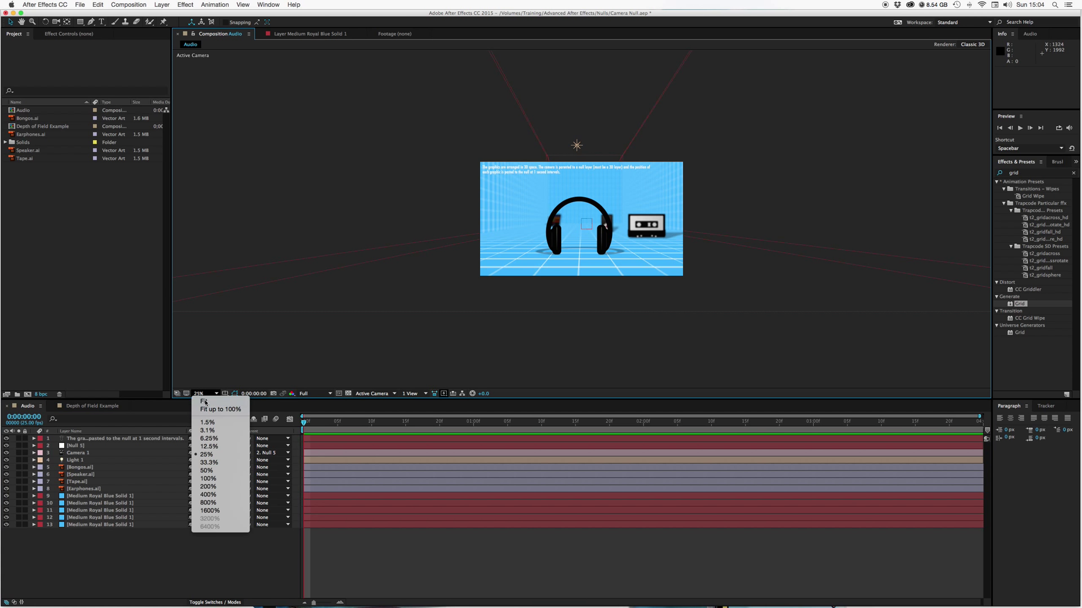
left_click(205, 402)
key("space")
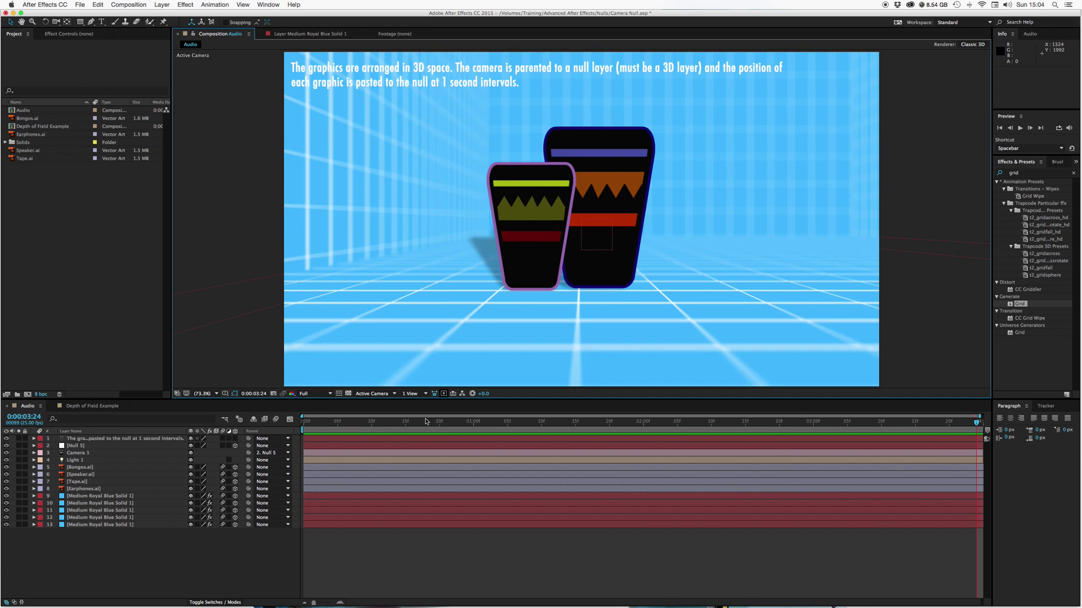
Switch to Custom View 1 at 25% and scrub the timeline to watch the camera move.
left_click(375, 393)
left_click(385, 474)
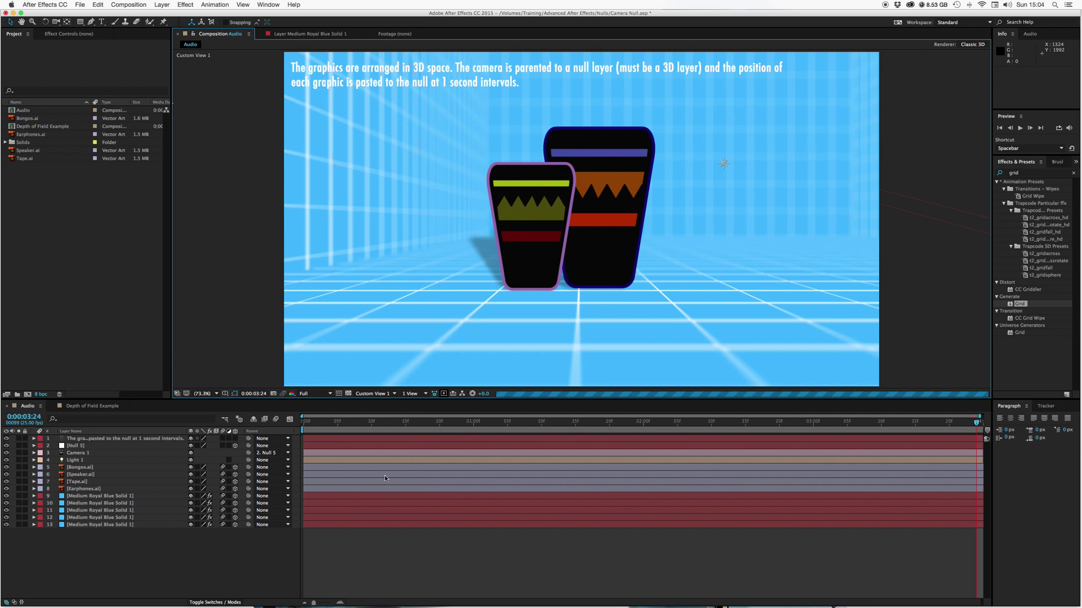
left_click_drag(430, 426, 303, 422)
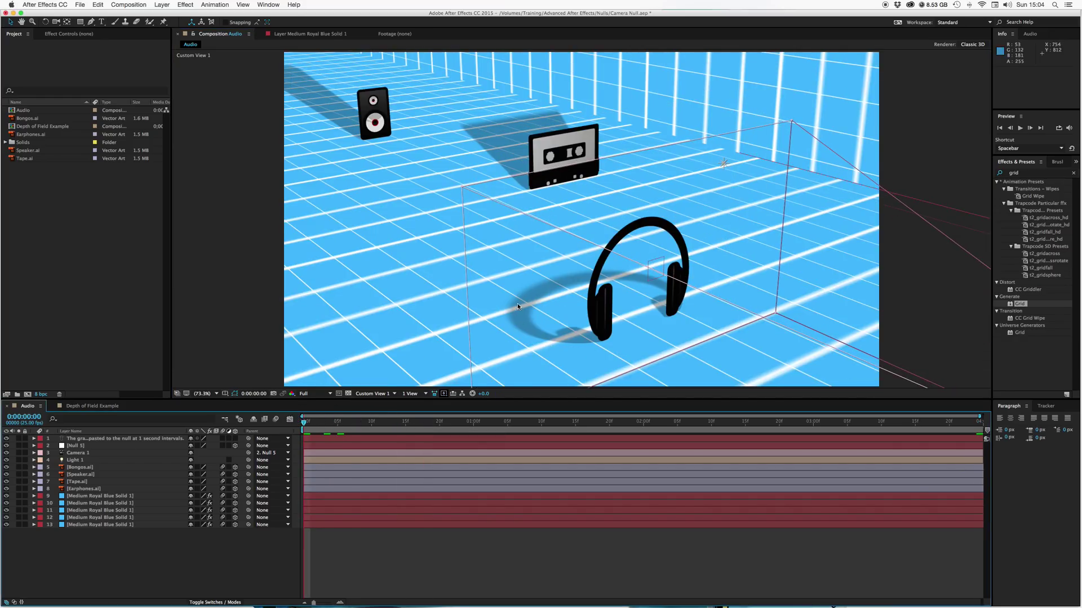
key("comma")
key("comma")
key("comma")
key("comma")
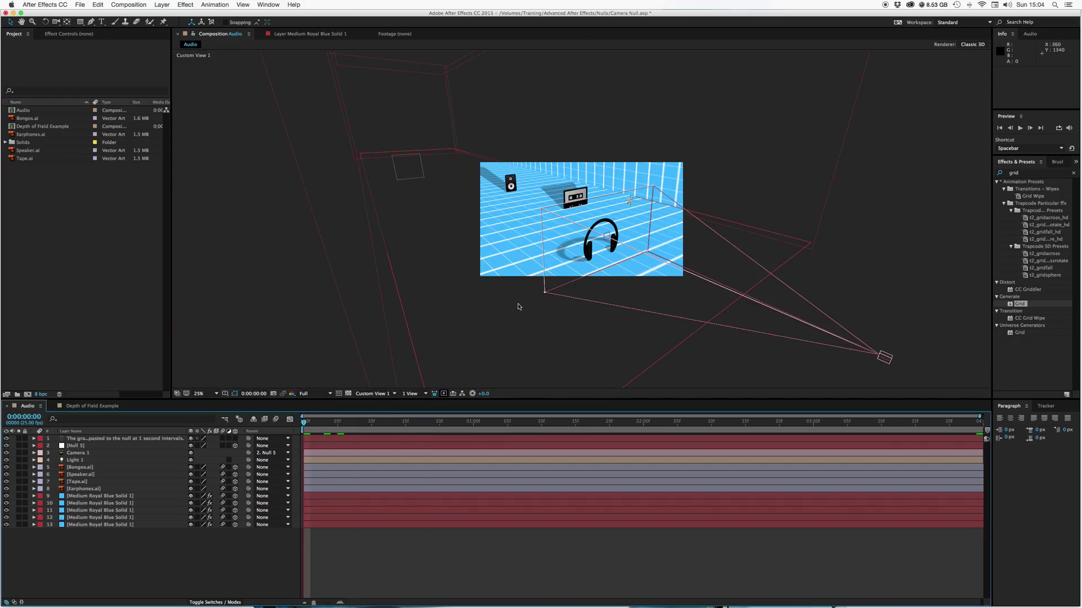
left_click_drag(304, 429, 218, 389)
Create a new 1920×1080 composition, Comp 1, and fit it to the viewer.
left_click(129, 5)
left_click(146, 27)
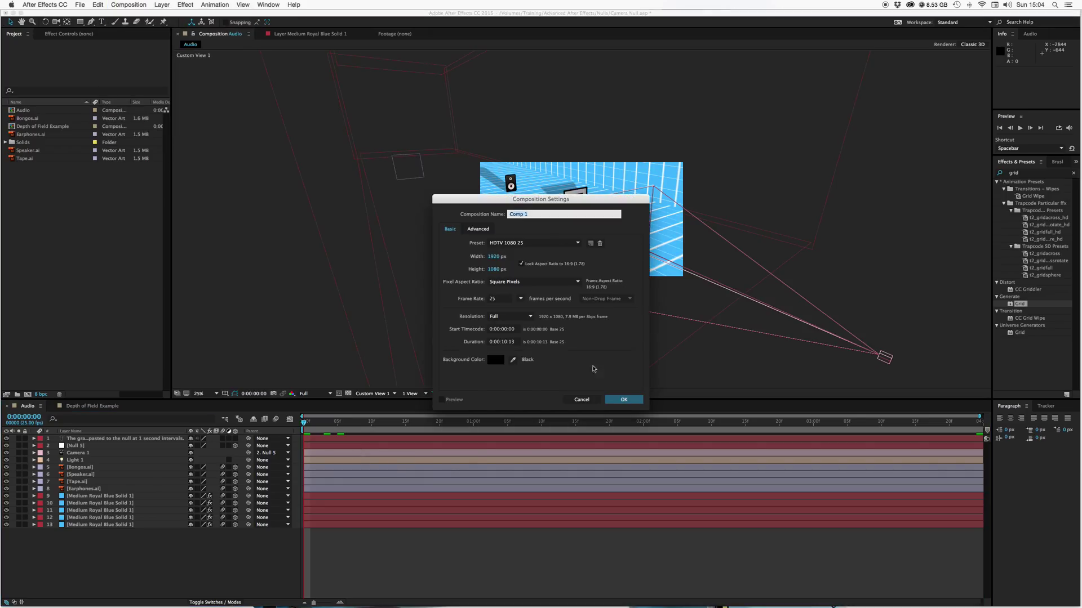
left_click(615, 400)
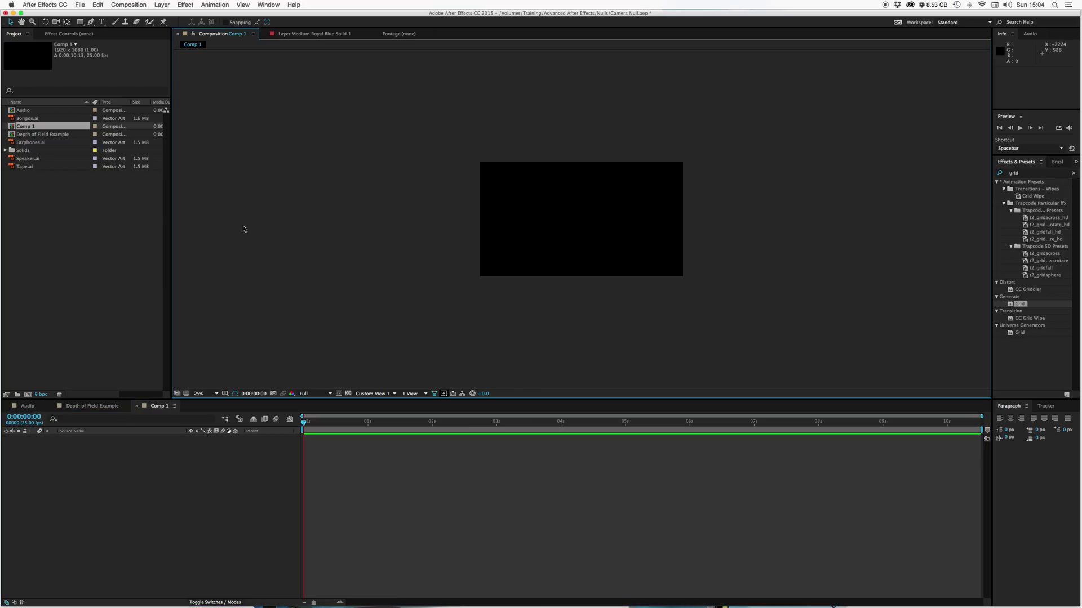
left_click(213, 394)
left_click(215, 409)
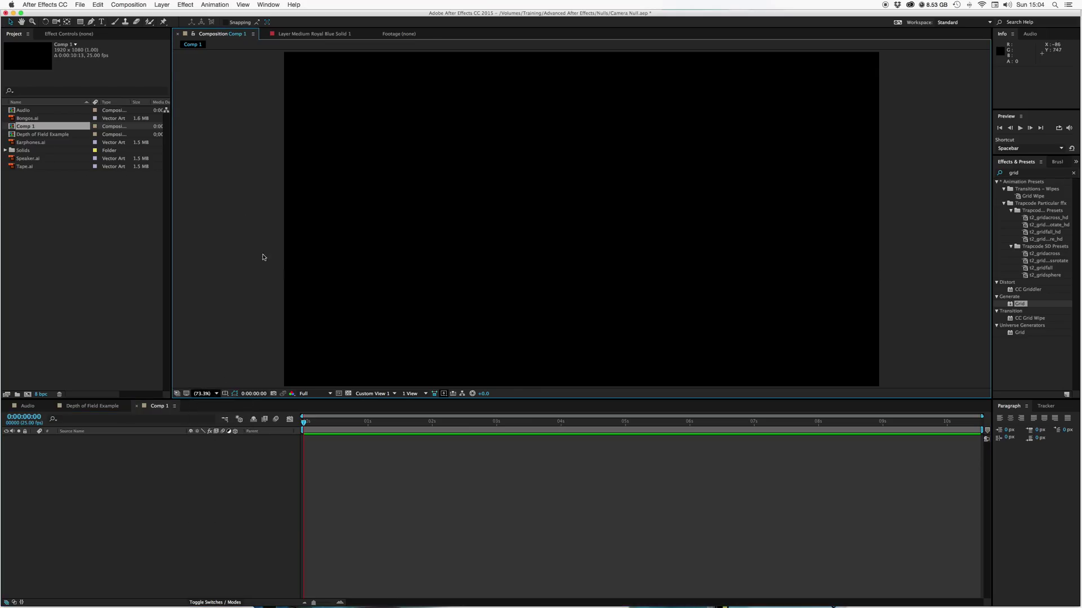
Add a cyan solid, make it 3D and tilt it 90° on X to lie flat.
left_click(166, 7)
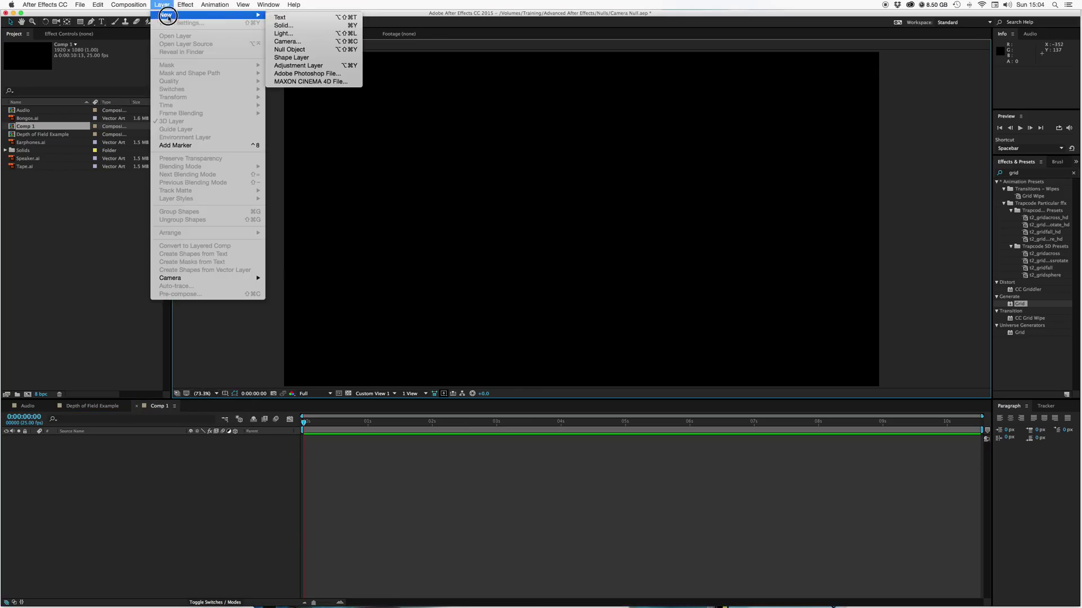
left_click(315, 18)
left_click(323, 319)
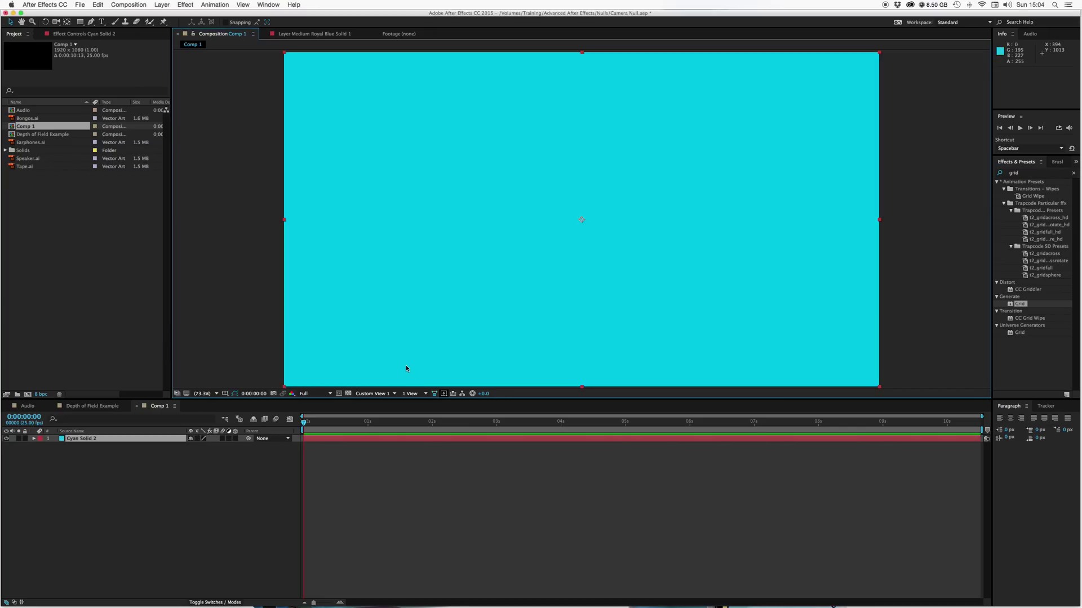
left_click(235, 439)
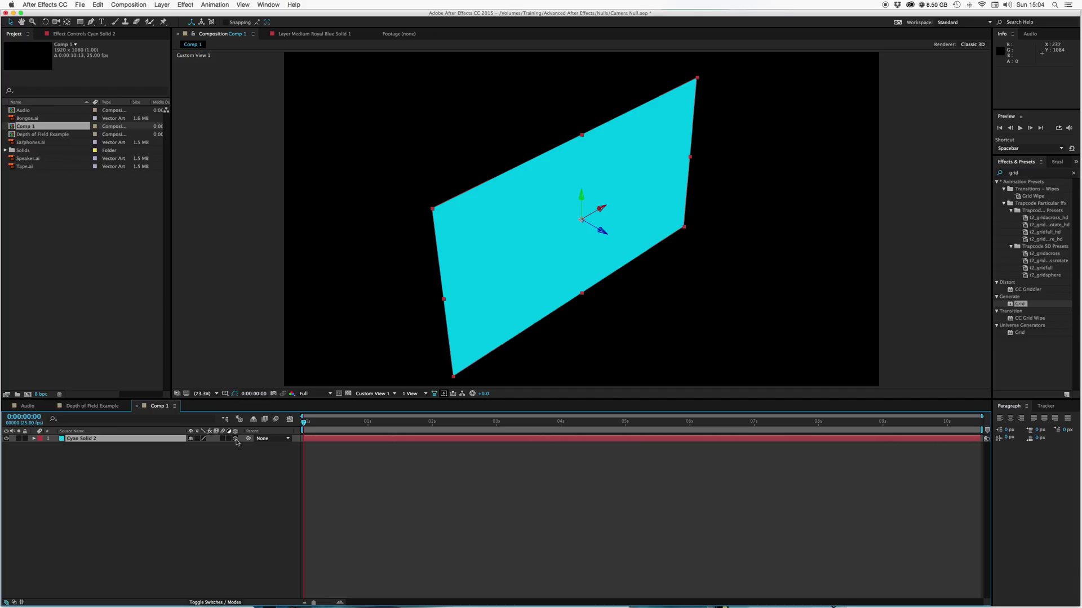
key("r")
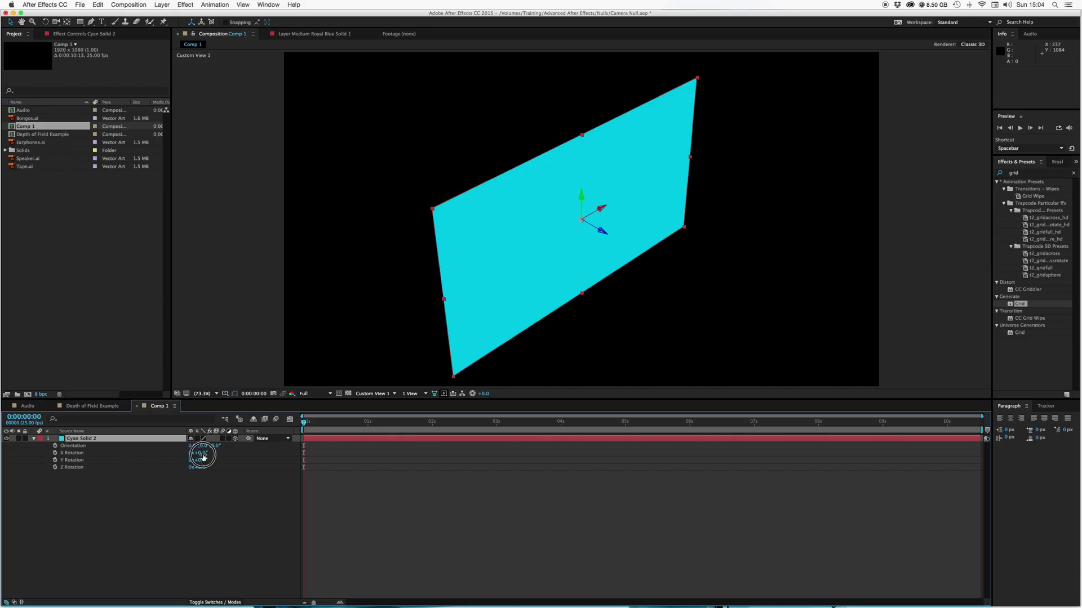
left_click(202, 454)
key("Return")
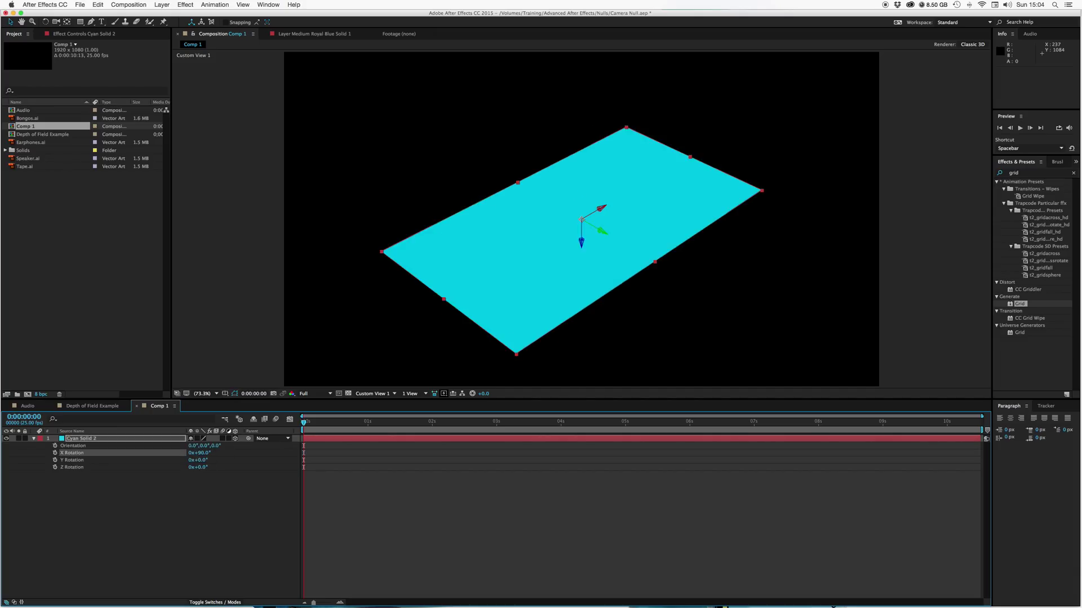
Scale up the cyan plane and, in Active Camera view, lower and stretch it back to the horizon.
left_click_drag(654, 262, 789, 321)
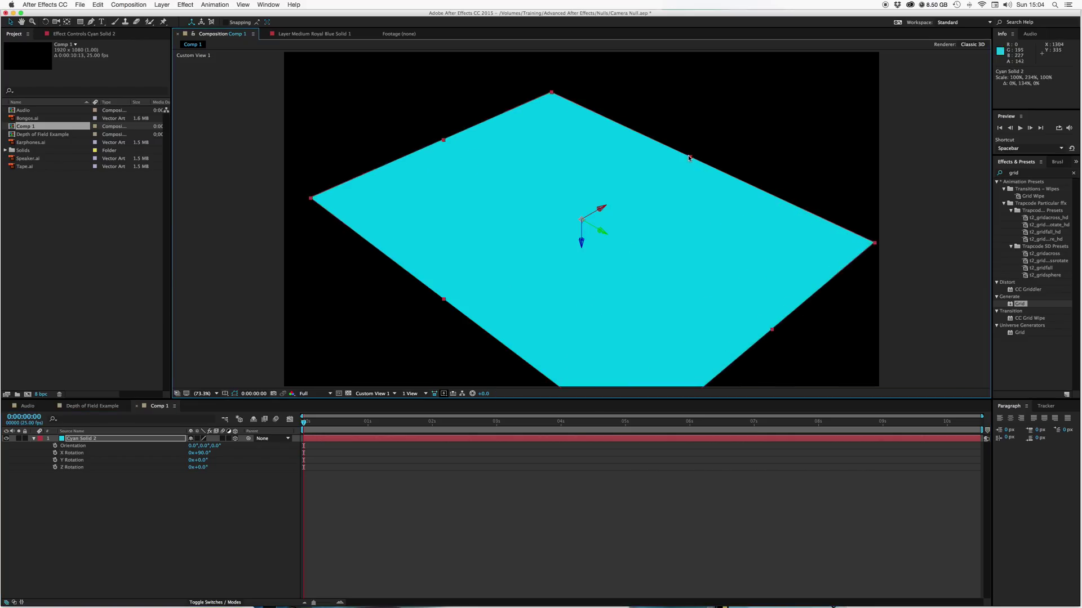
left_click_drag(688, 159, 977, 155)
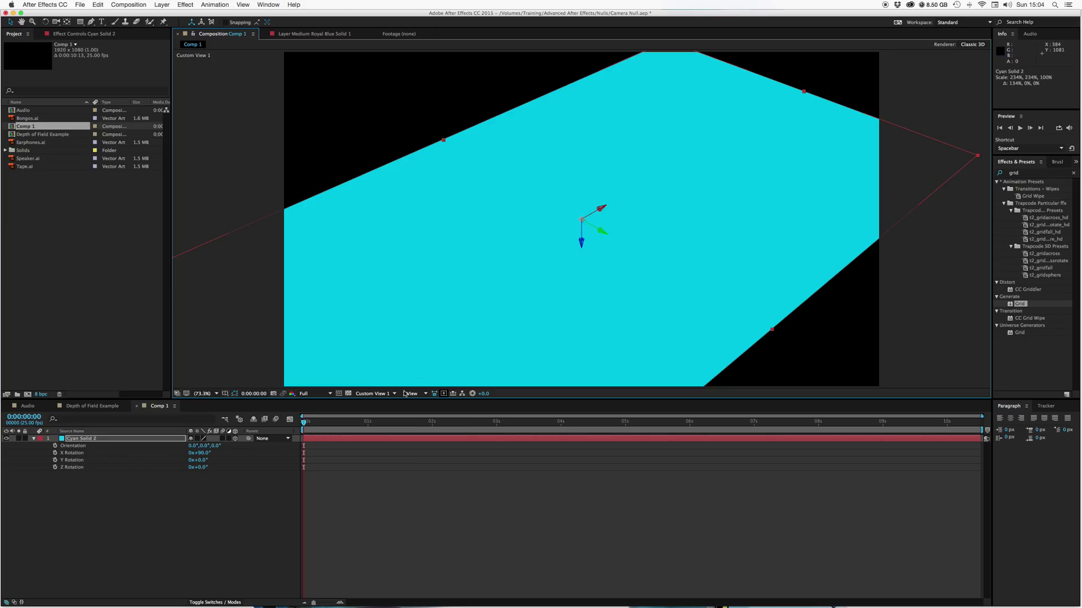
left_click(405, 394)
left_click(407, 402)
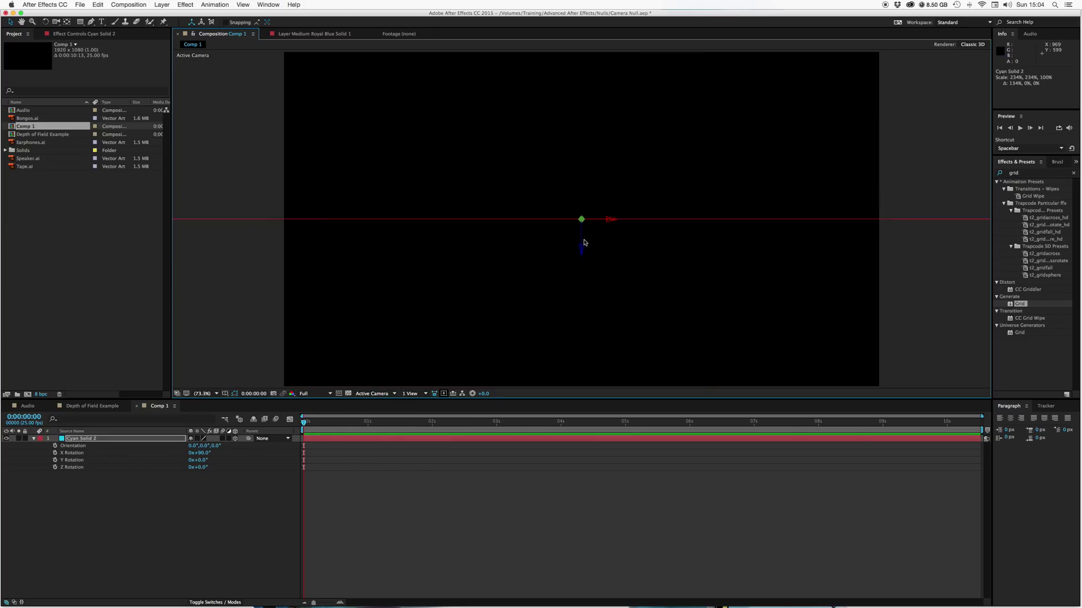
left_click(582, 248)
left_click_drag(582, 247, 582, 326)
left_click_drag(582, 374, 581, 415)
left_click_drag(583, 275, 882, 240)
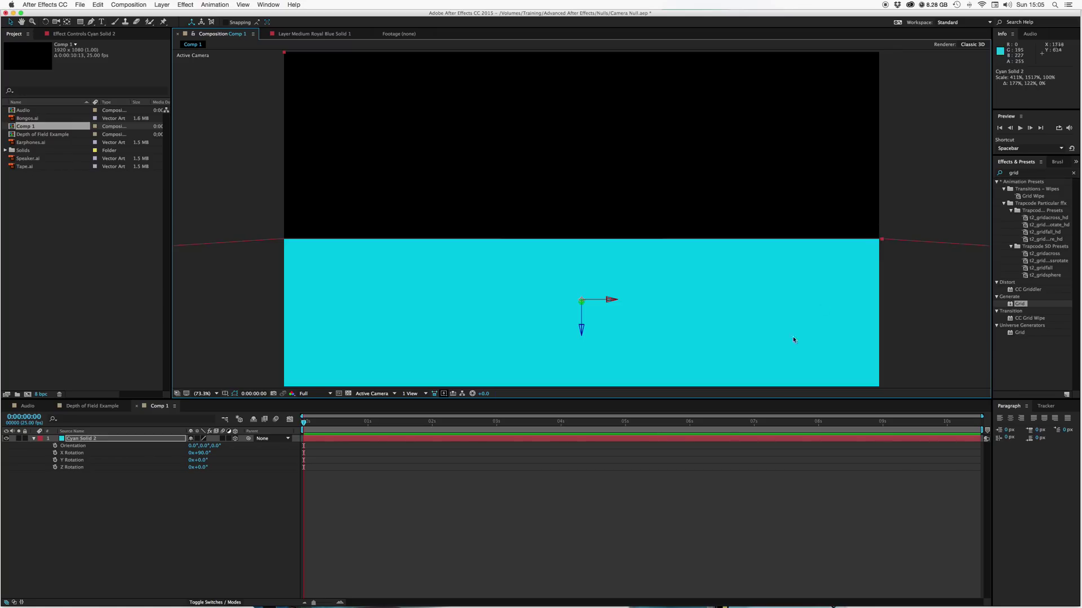
Apply the Generate > Grid effect to the cyan solid with its Blending Mode set to Add.
left_click(687, 475)
left_click(1021, 304)
left_click_drag(1012, 306, 832, 439)
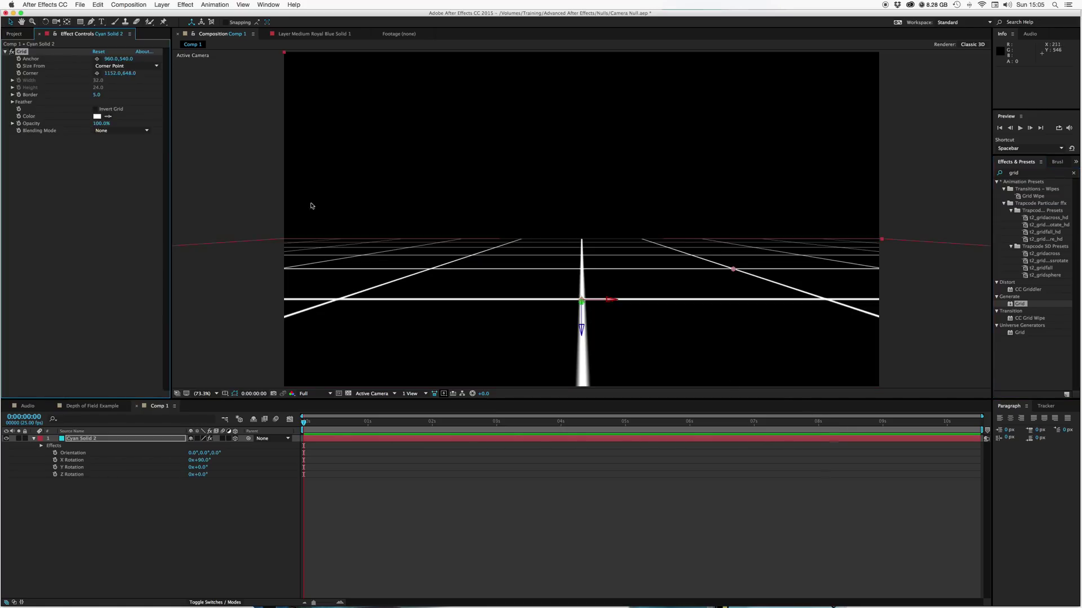
left_click(145, 130)
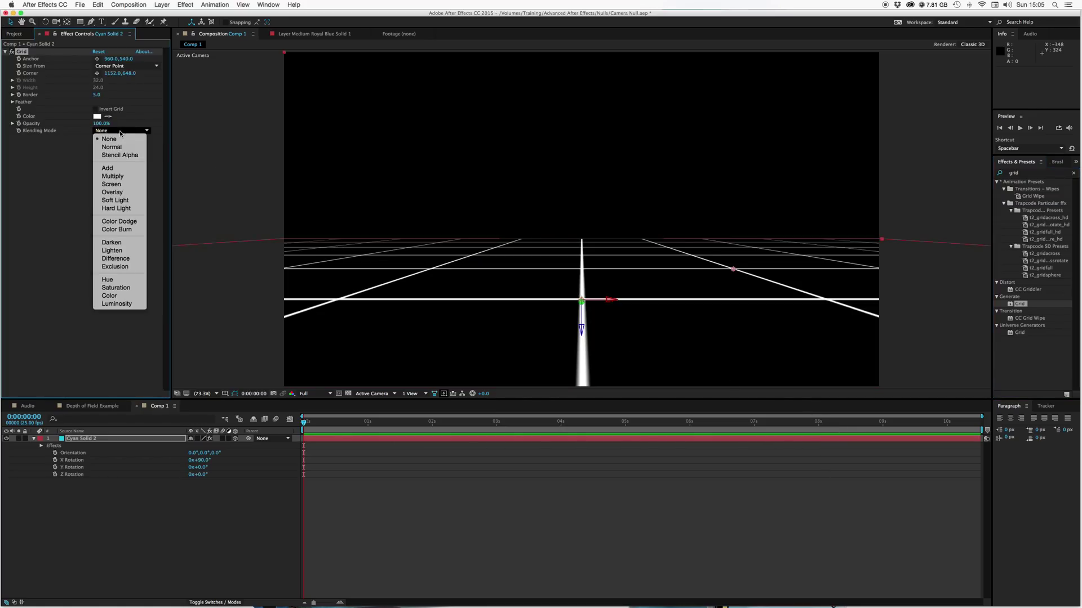
left_click(119, 169)
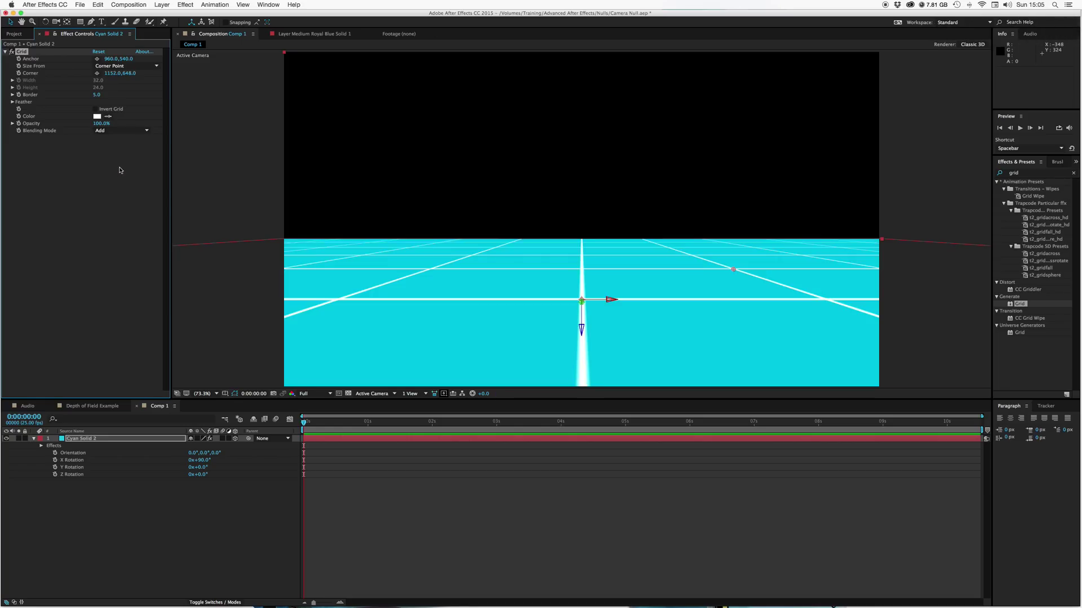
left_click(121, 174)
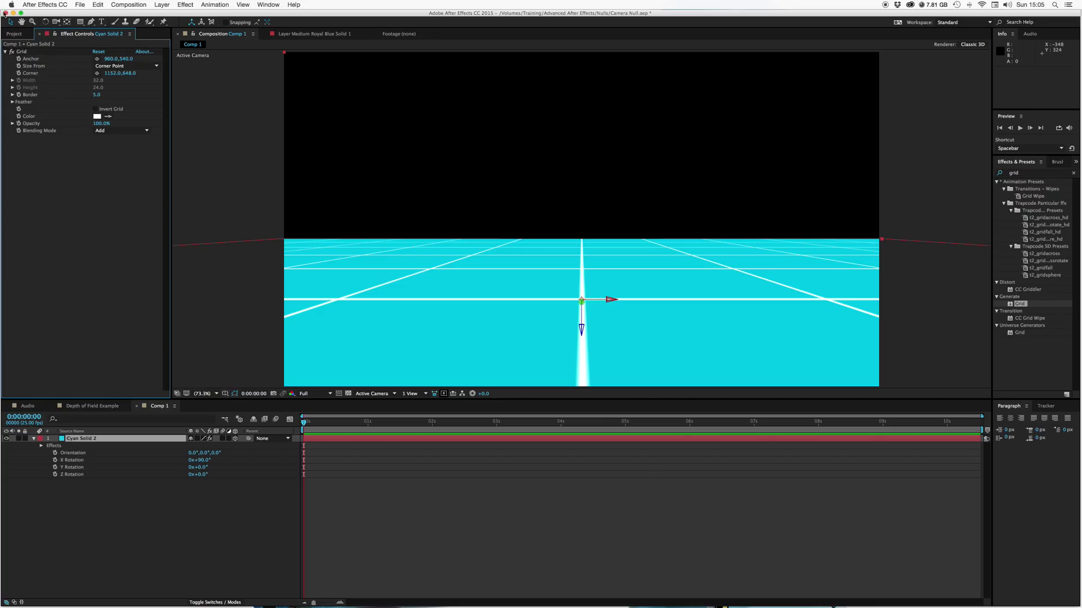
left_click(5, 52)
left_click(543, 482)
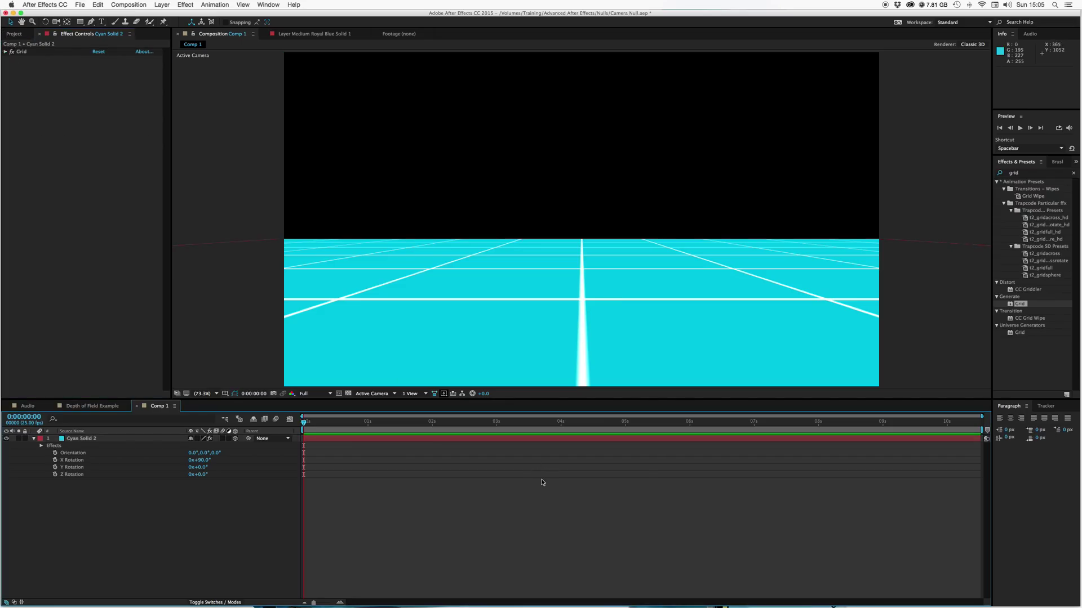
Add Bongos.ai, Earphones.ai, Speaker.ai and Tape.ai from the Project panel as layers in Comp 1.
left_click(17, 34)
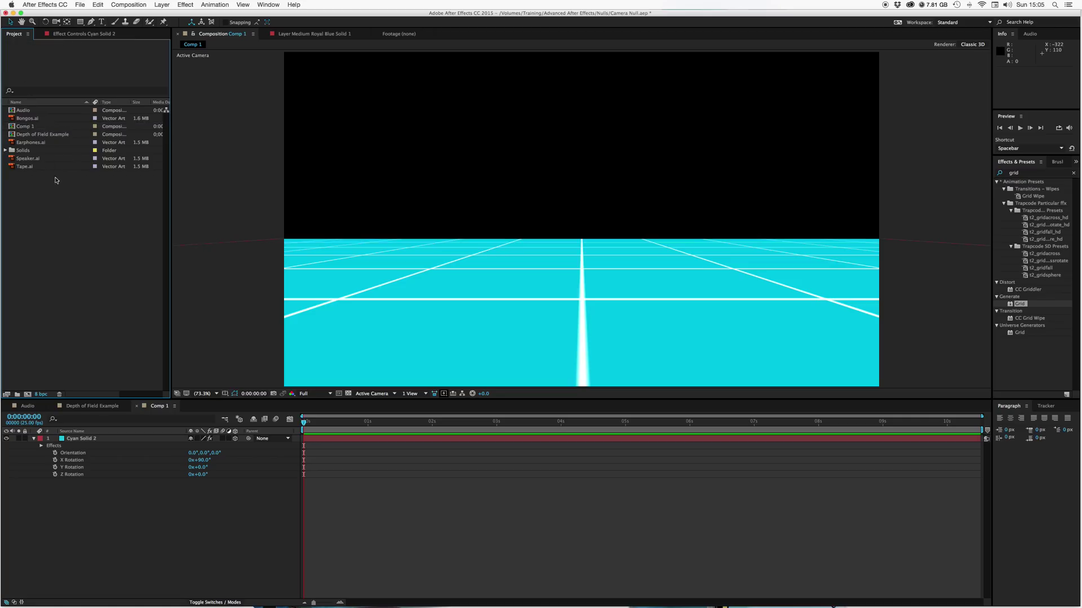
left_click(29, 119)
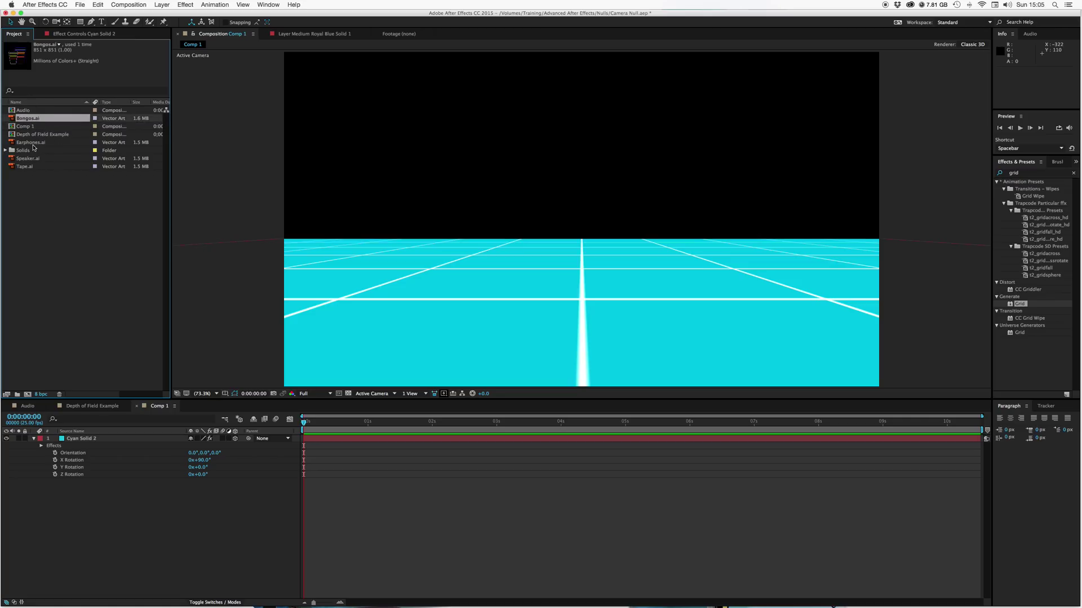
left_click(25, 142, "super")
left_click(28, 160, "super")
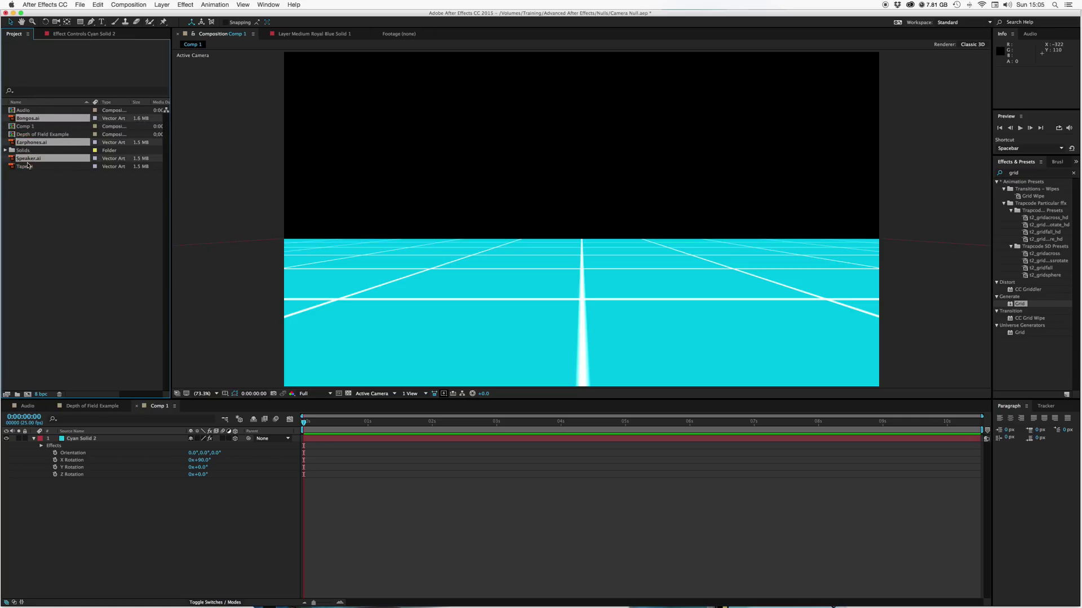
left_click(25, 167, "super")
left_click_drag(26, 167, 287, 449)
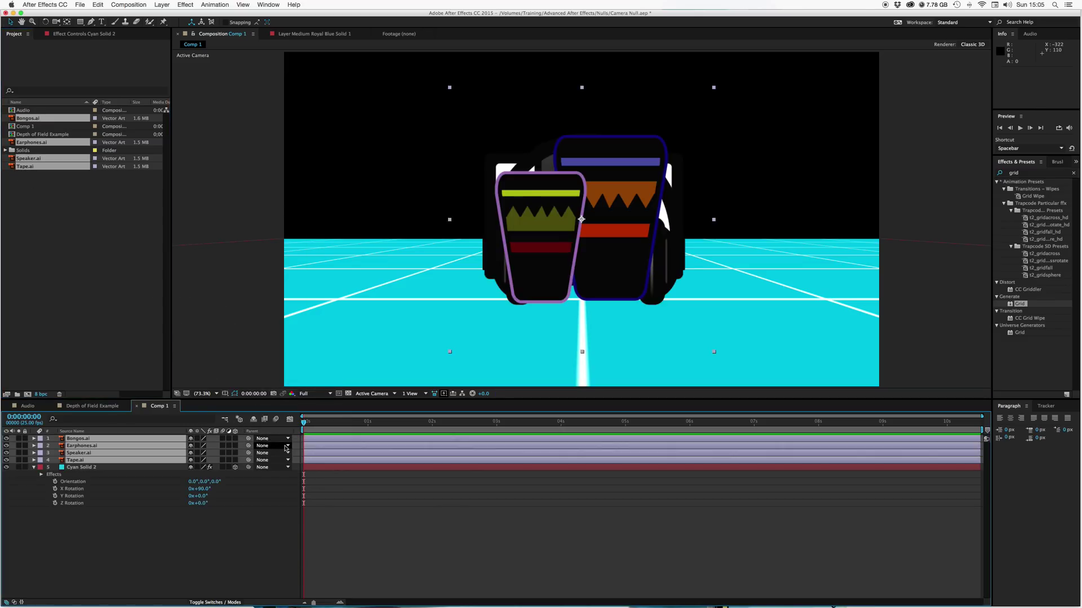
left_click(452, 494)
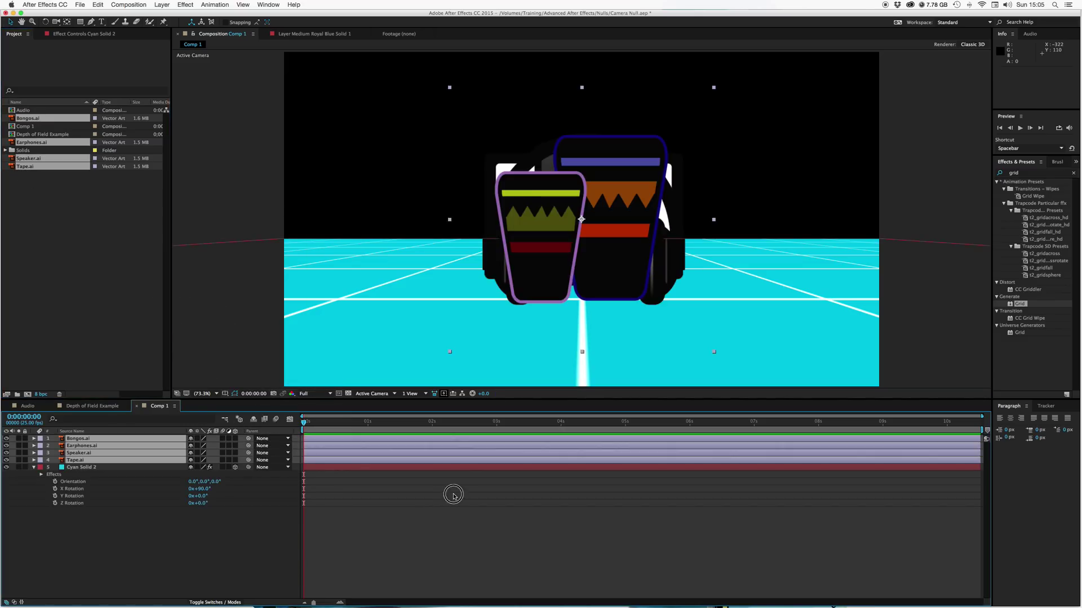
left_click(33, 468)
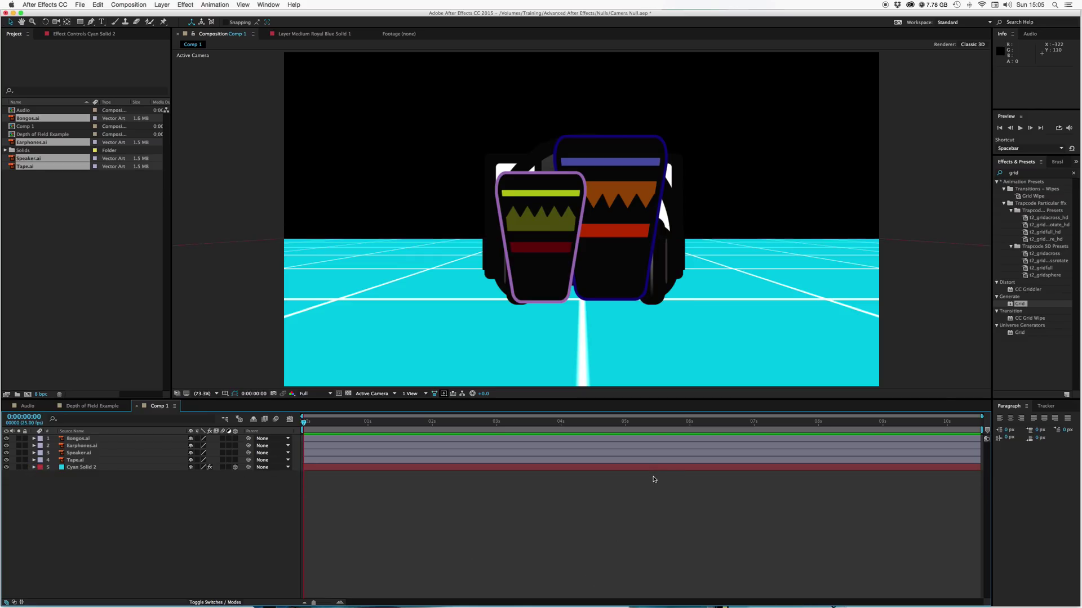
Turn on the 3D Layer switch for all four graphic layers.
left_click(337, 439)
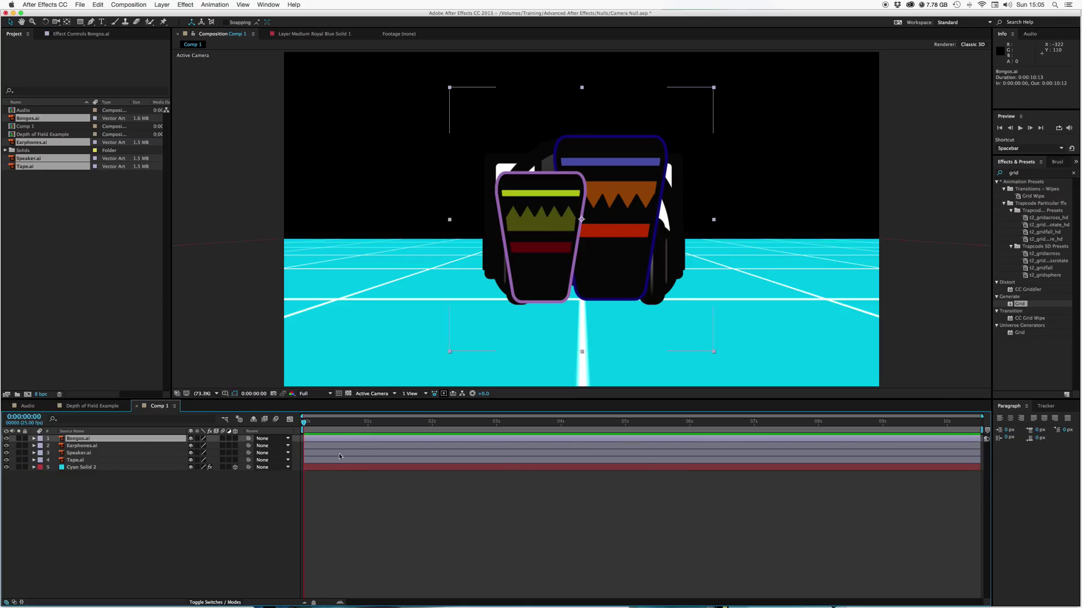
left_click(309, 458, "shift")
left_click(236, 440)
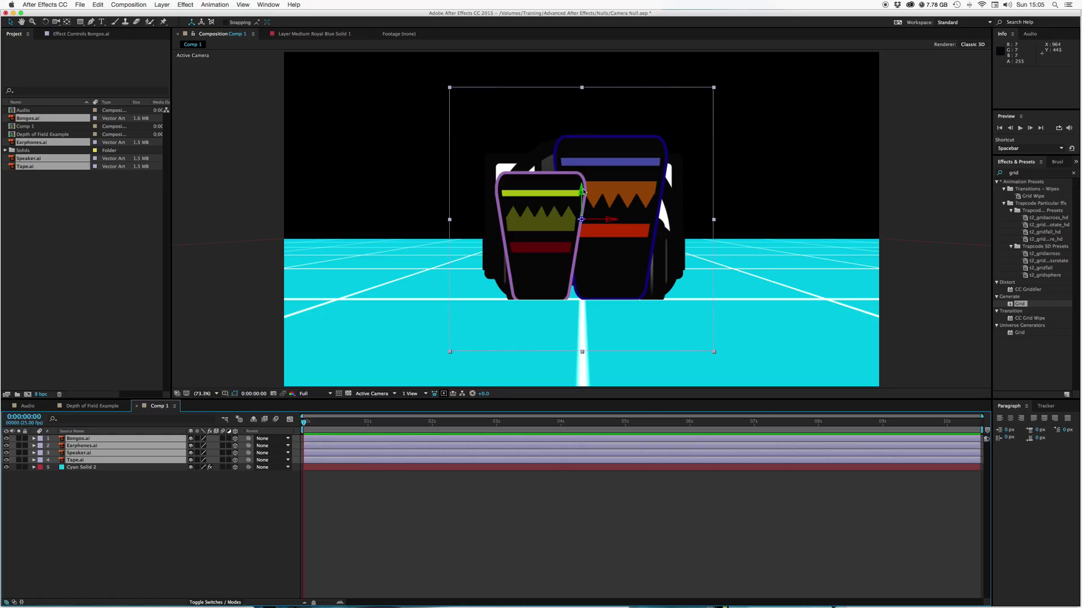
Lower the Bongos graphic slightly so it rests on the grid floor.
left_click_drag(581, 193, 574, 181)
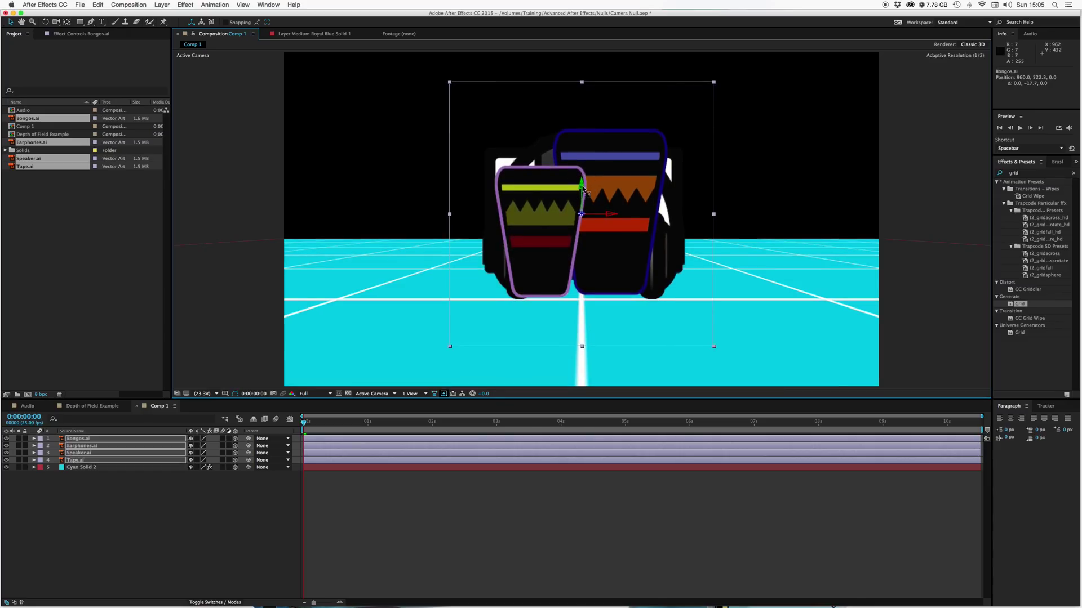
left_click(579, 484)
left_click(574, 438)
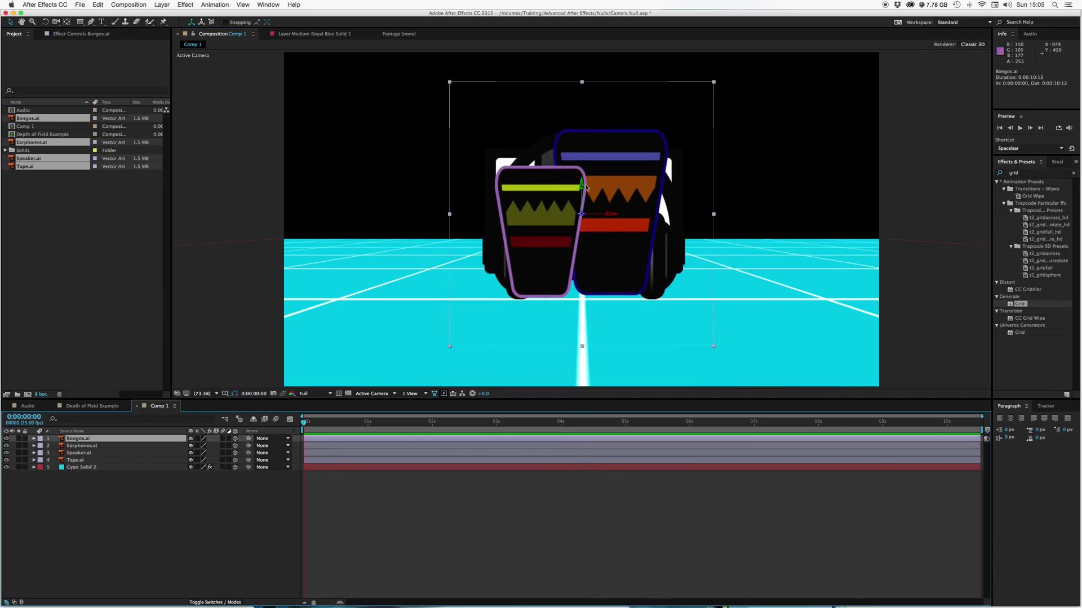
left_click_drag(581, 187, 582, 190)
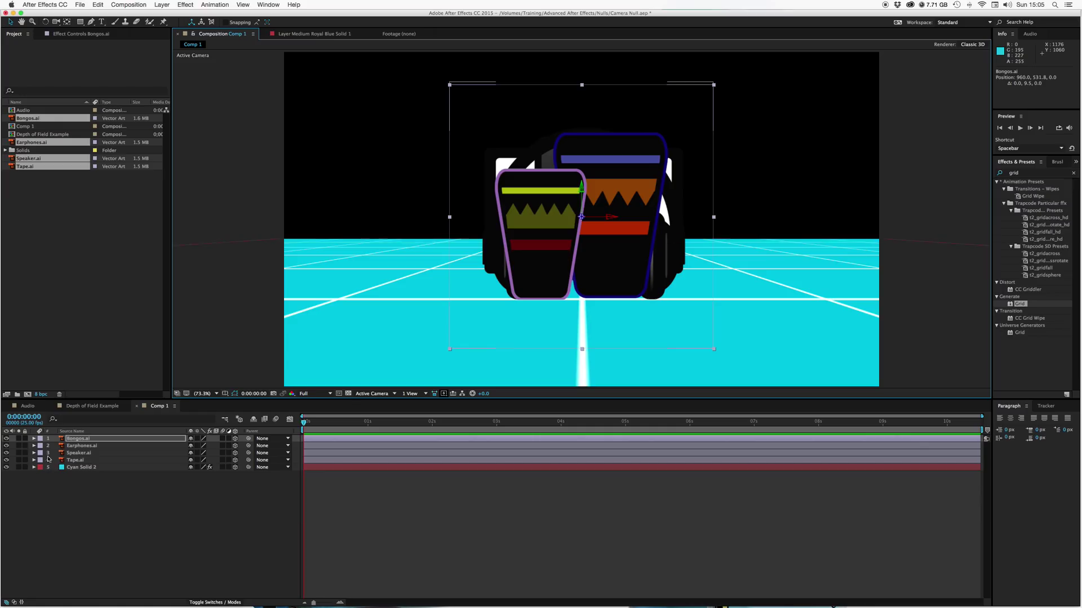
Hide the bongos and earphones, then lower the speaker onto the floor.
left_click(7, 439)
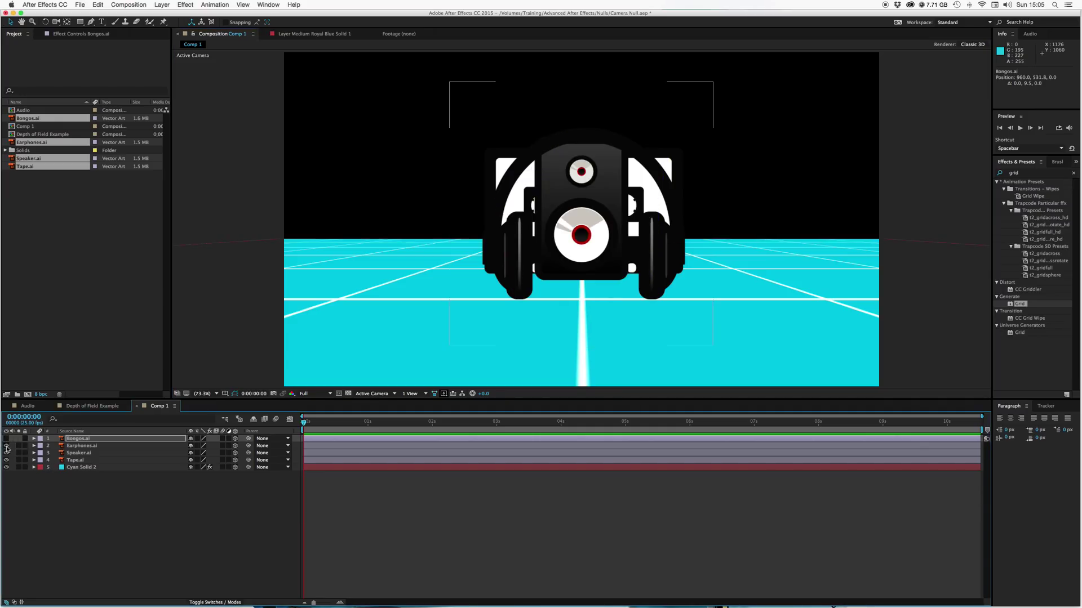
key("super+shift+a")
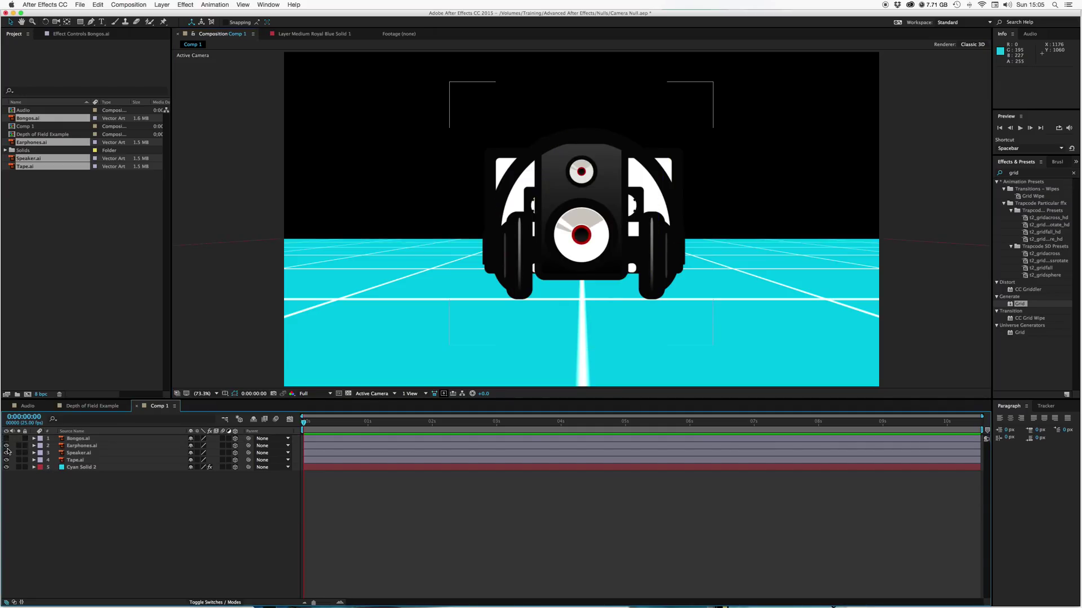
left_click(6, 445)
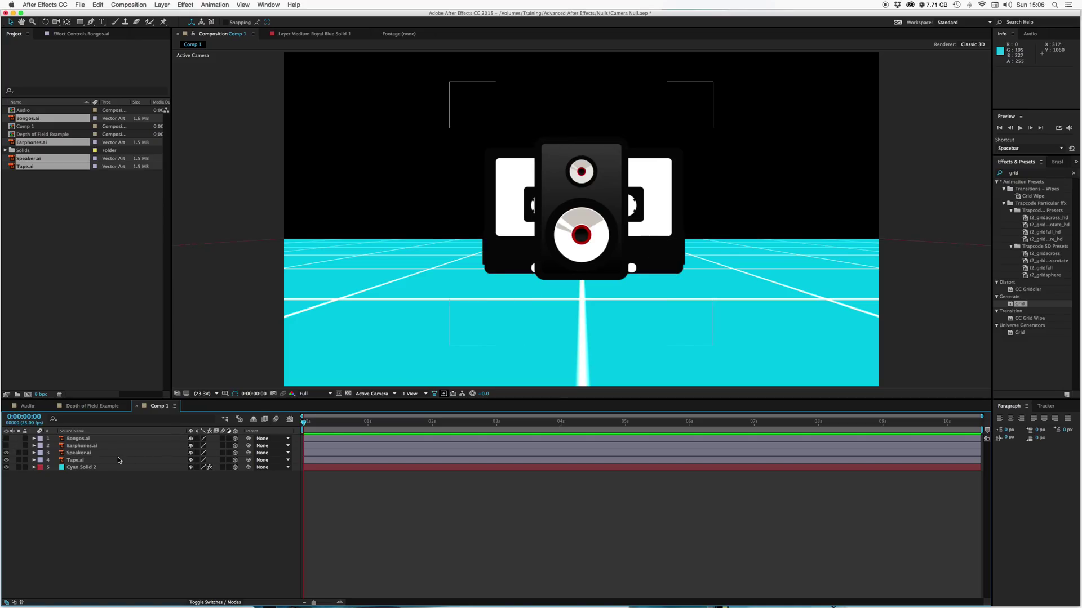
left_click(93, 454)
mouse_move(582, 185)
left_mouse_down()
mouse_move(581, 219)
mouse_move(583, 206)
left_mouse_up()
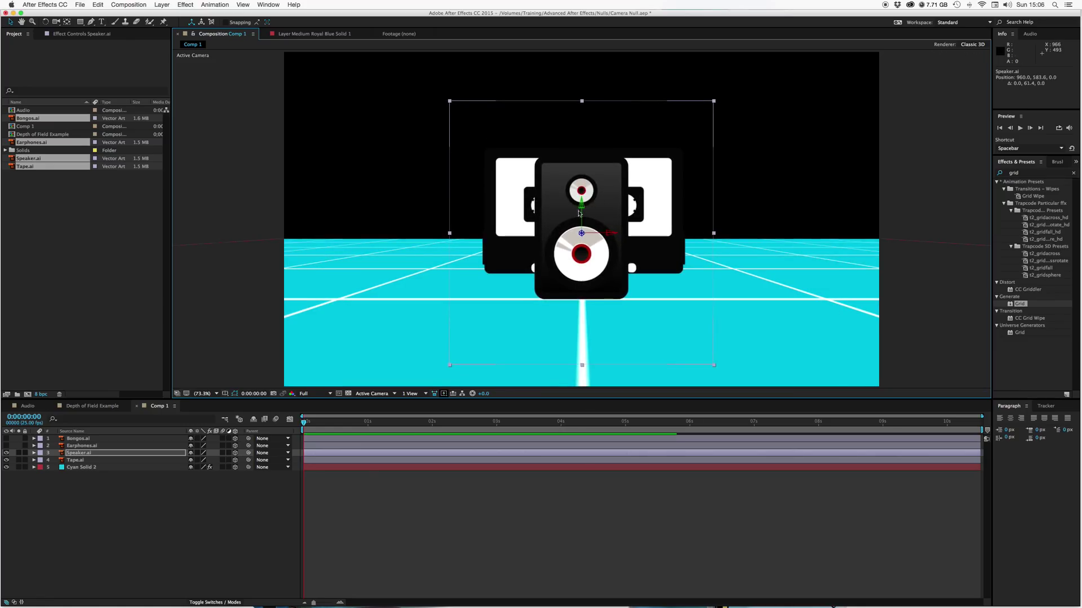
Hide the speaker, lower the cassette to Y 601.4, and make all layers visible again.
left_click(6, 453)
left_click(39, 460)
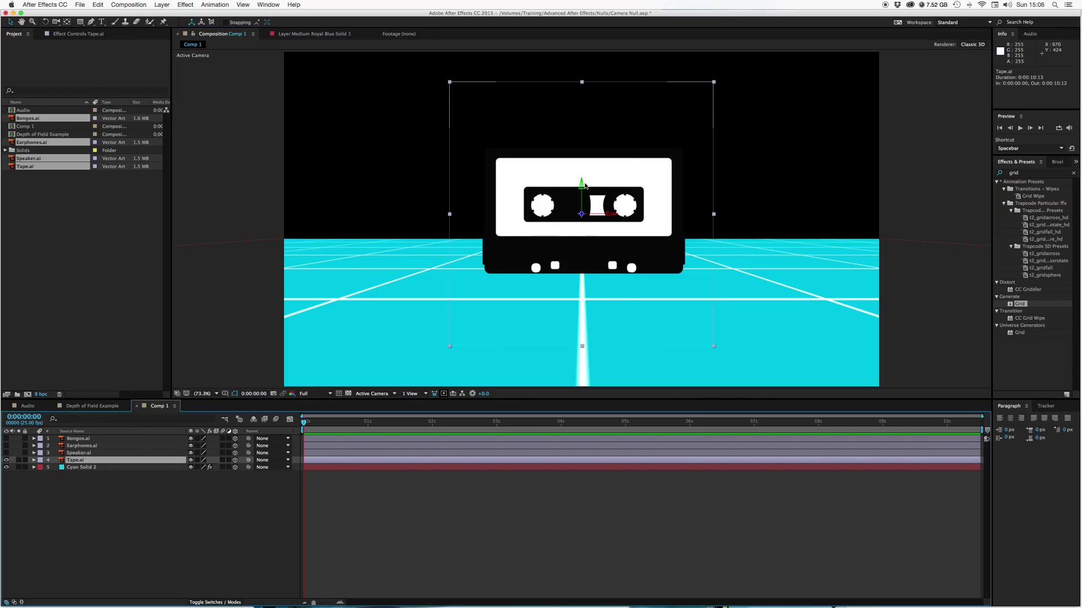
left_click_drag(583, 187, 583, 209)
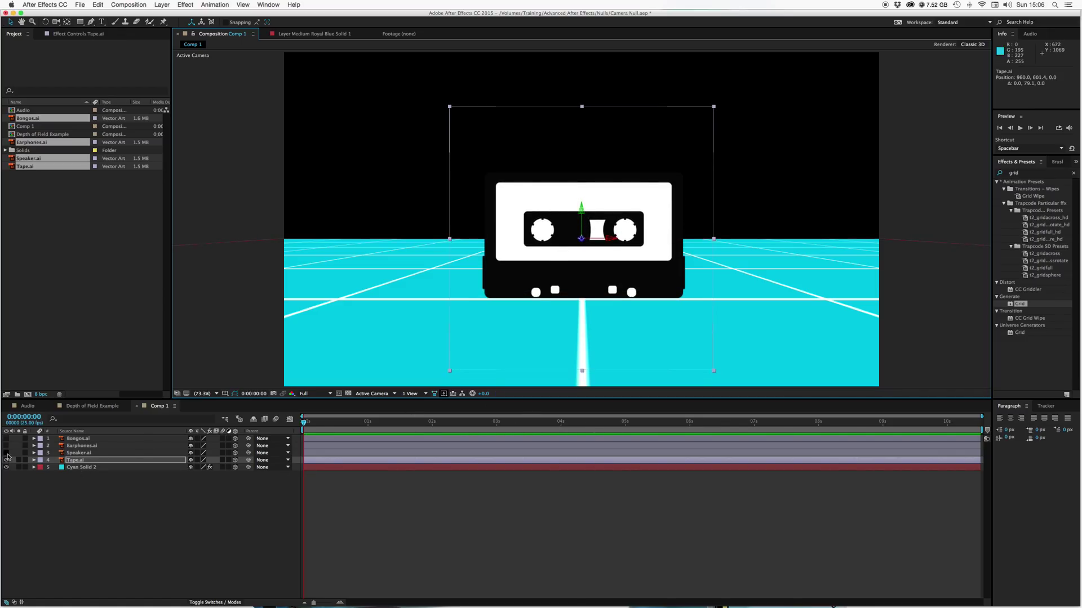
left_click_drag(7, 453, 7, 438)
Switch the 3D View to Custom View 1 to see the scene in perspective.
left_click(426, 490)
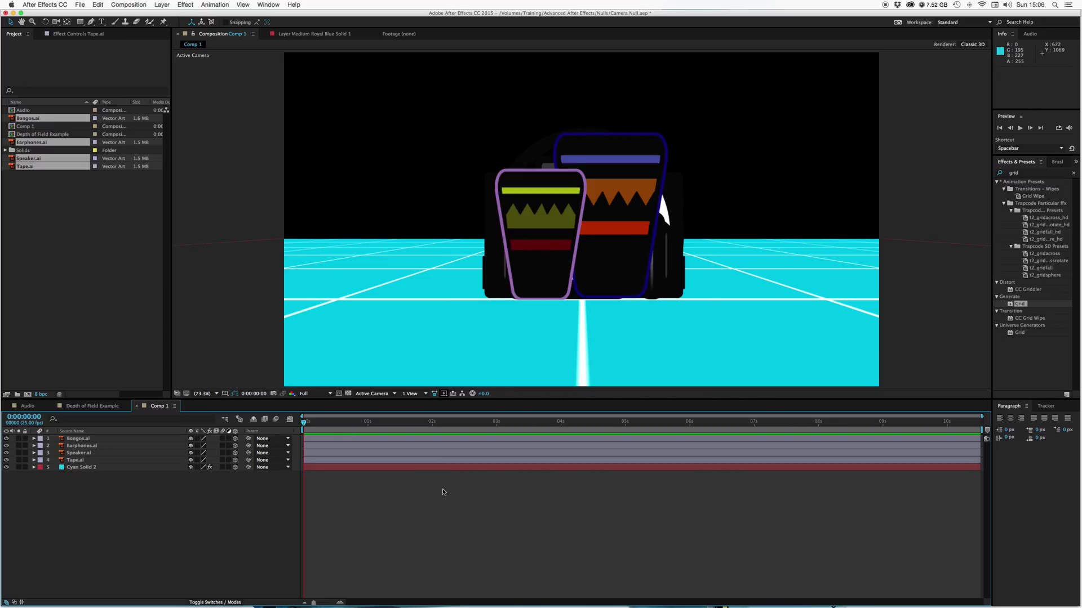
left_click(371, 393)
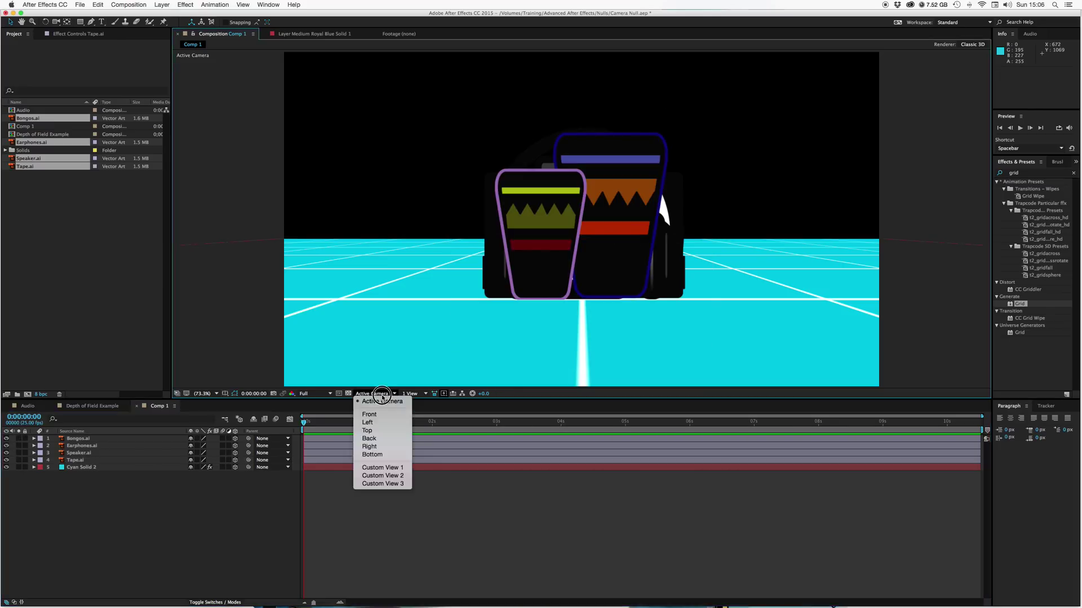
left_click(390, 468)
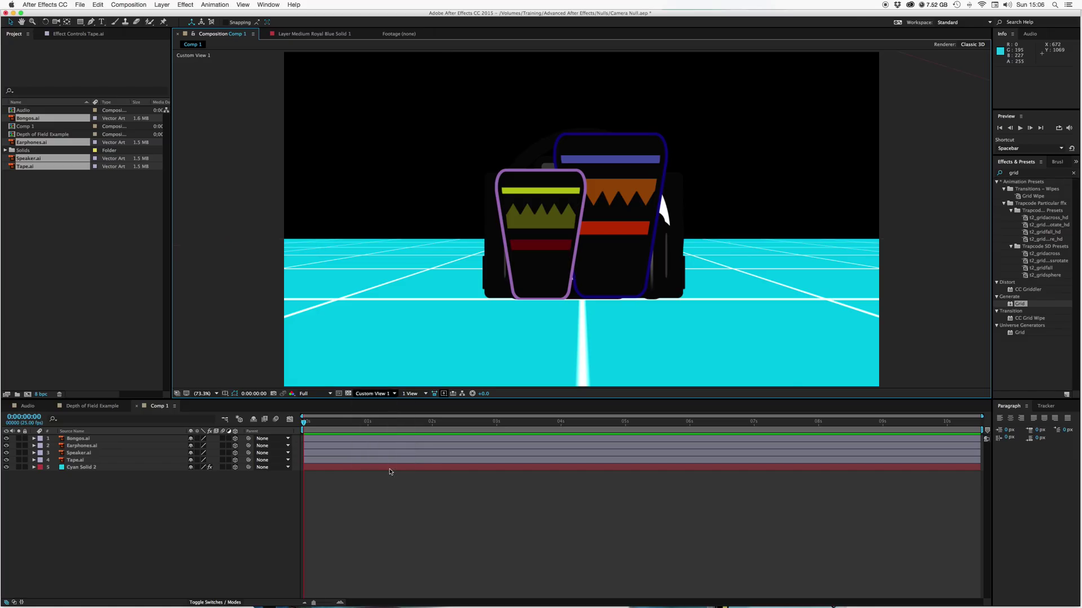
scroll(664, 307, "down", 3)
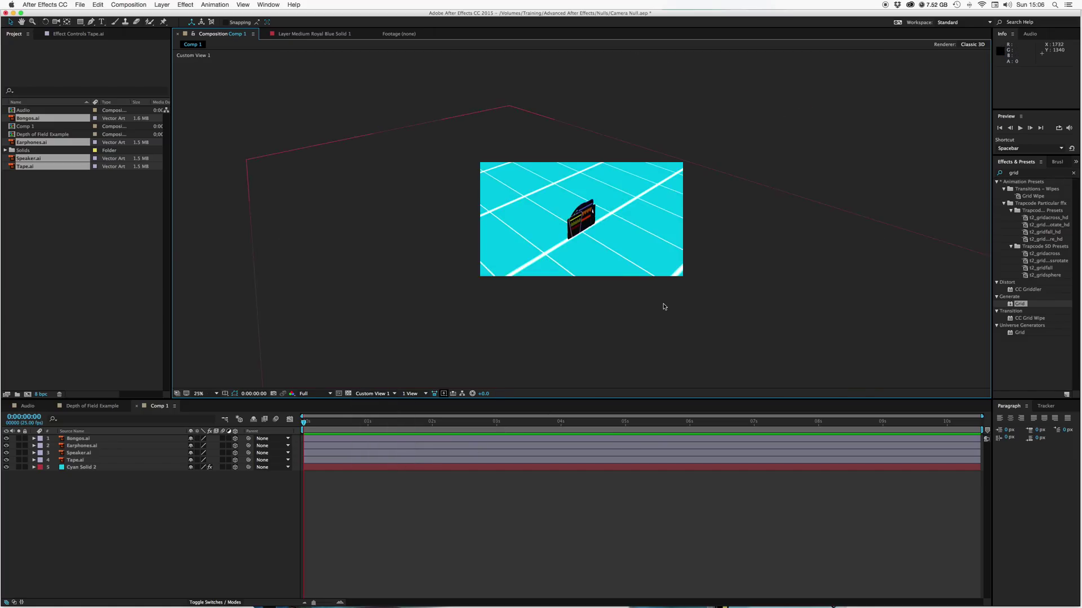
scroll(664, 306, "up", 2)
scroll(663, 306, "down", 6)
scroll(664, 307, "up", 1)
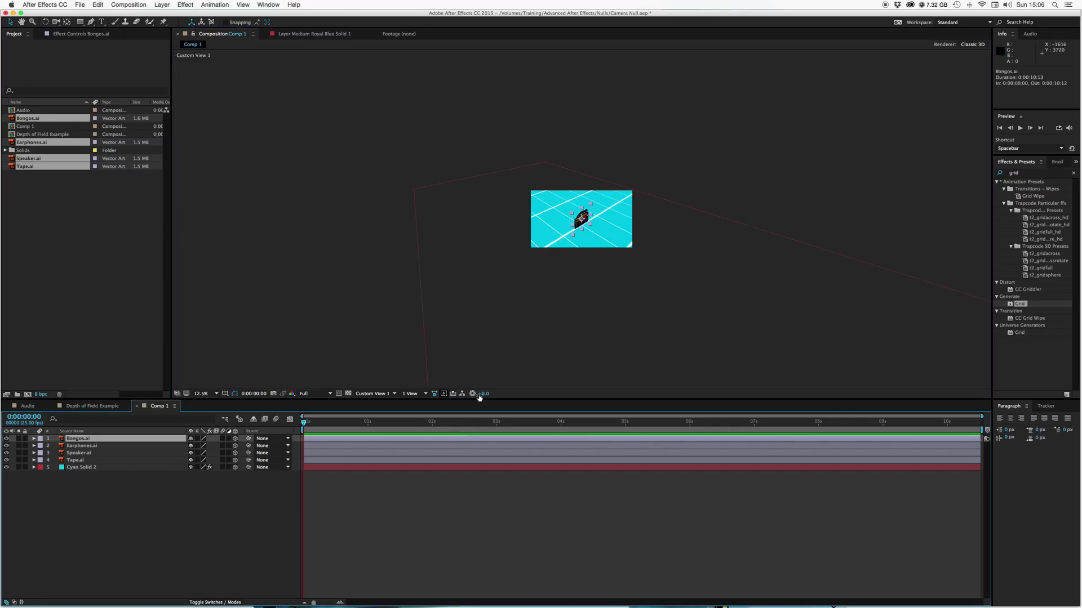
Move the bongos in depth and to the left, to position 453.2, 531.8, −2228.3.
left_click(586, 223)
left_click_drag(586, 224, 649, 258)
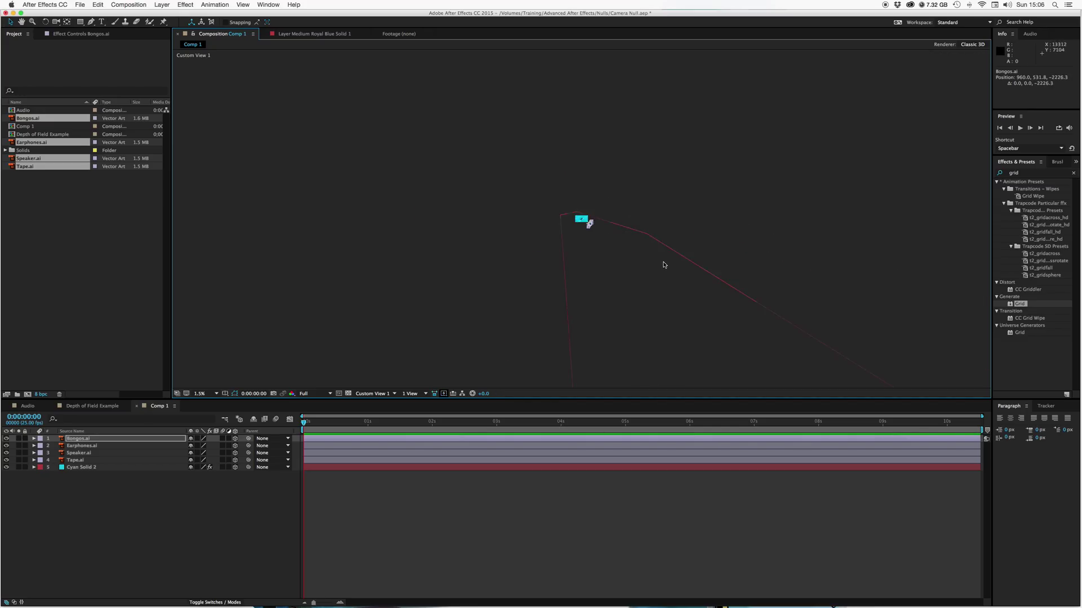
key("period")
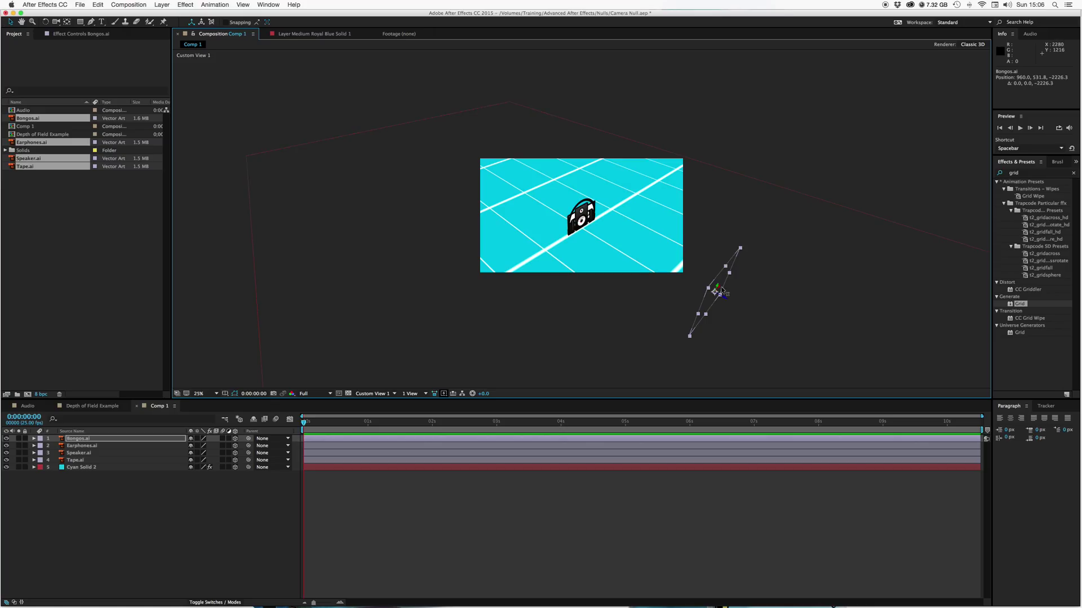
left_click_drag(723, 291, 686, 330)
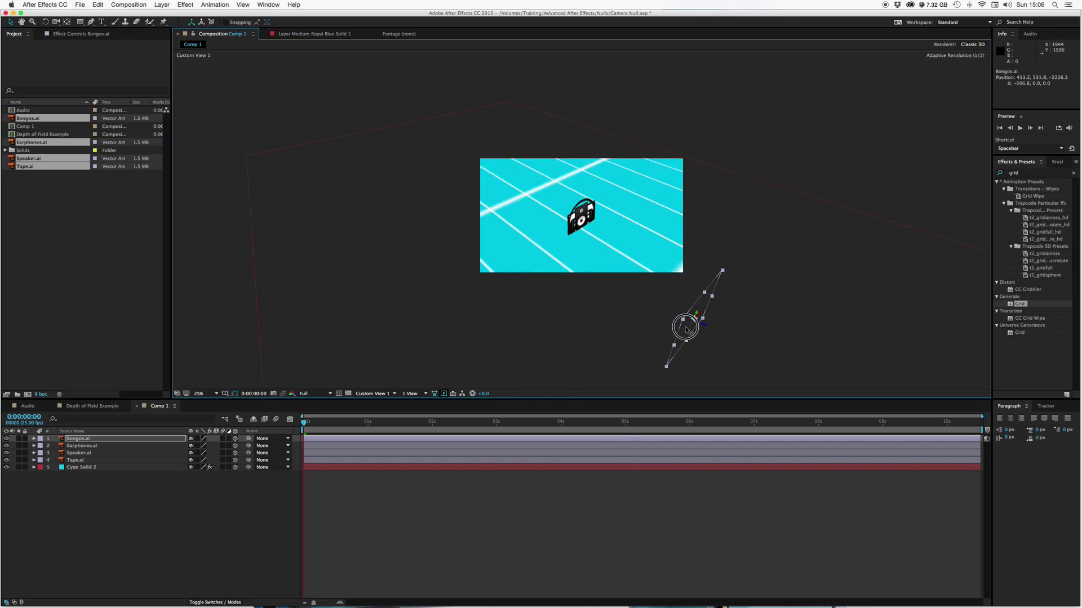
Spread out the earphones and speaker, pushing them back in depth and shifting them sideways.
left_click(495, 446)
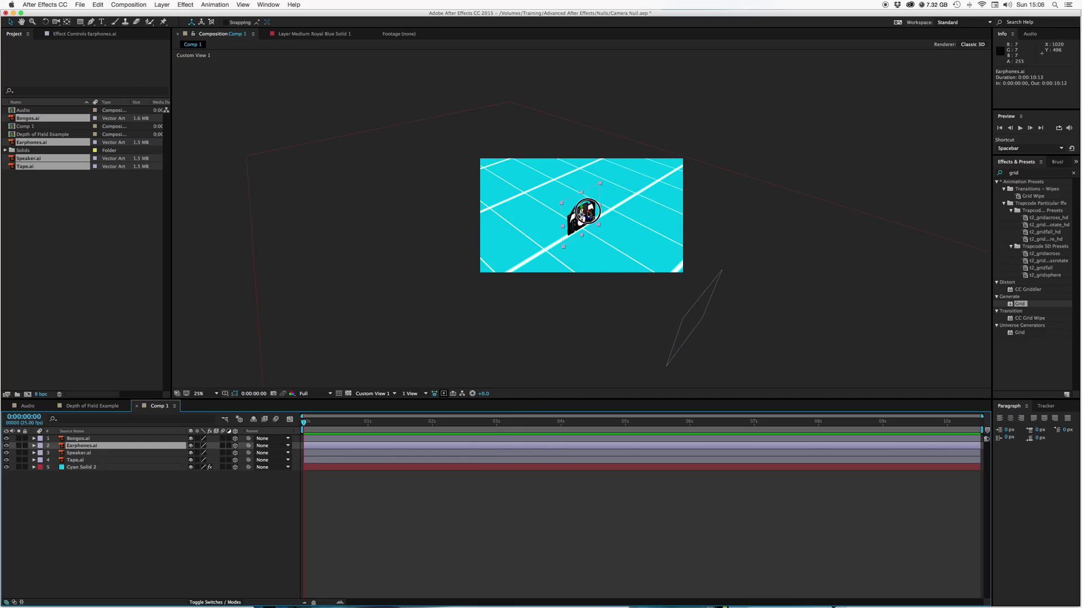
left_click_drag(593, 211, 827, 137)
left_click_drag(668, 177, 614, 203)
left_click(362, 454)
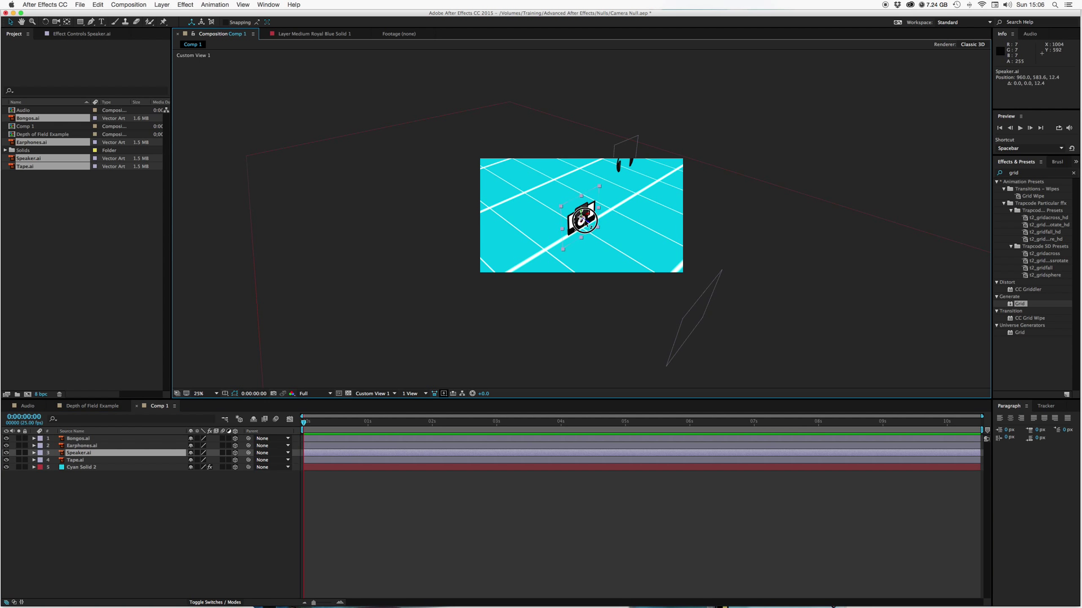
left_click_drag(587, 225, 323, 80)
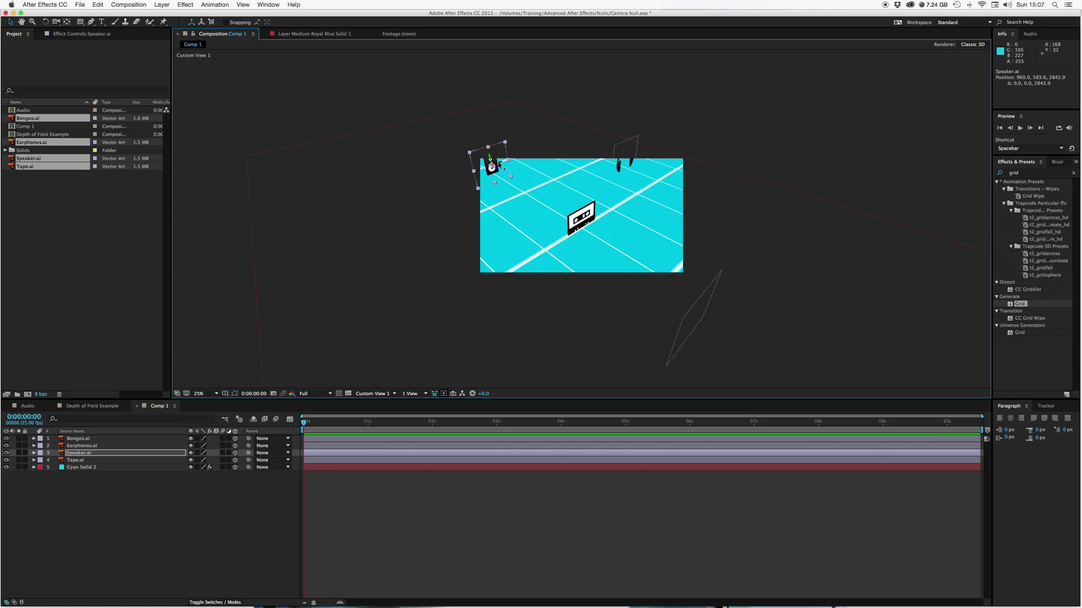
left_click_drag(500, 164, 423, 190)
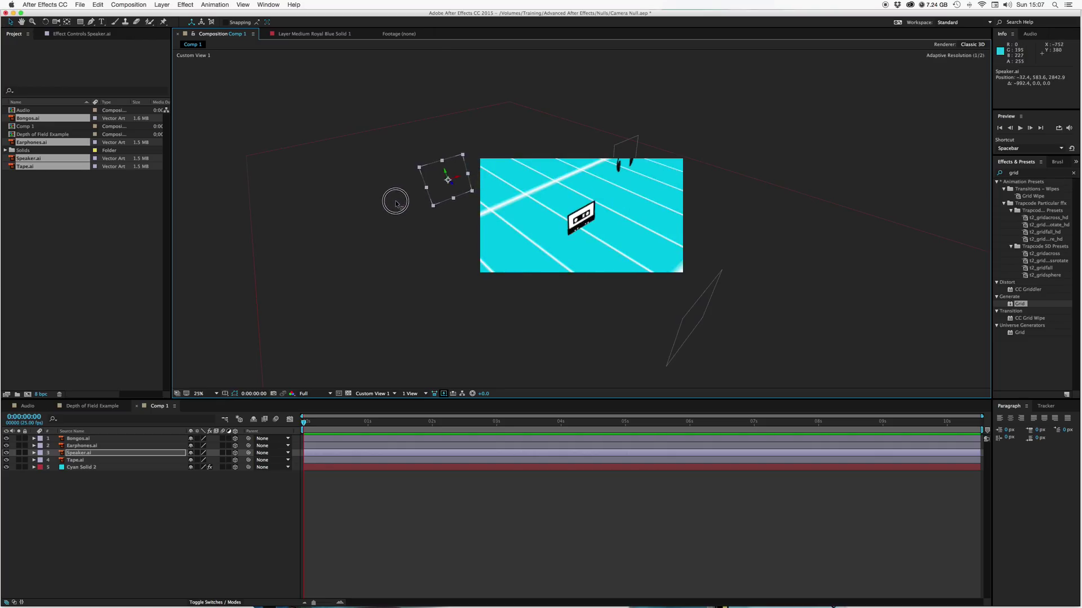
left_click_drag(392, 204, 379, 208)
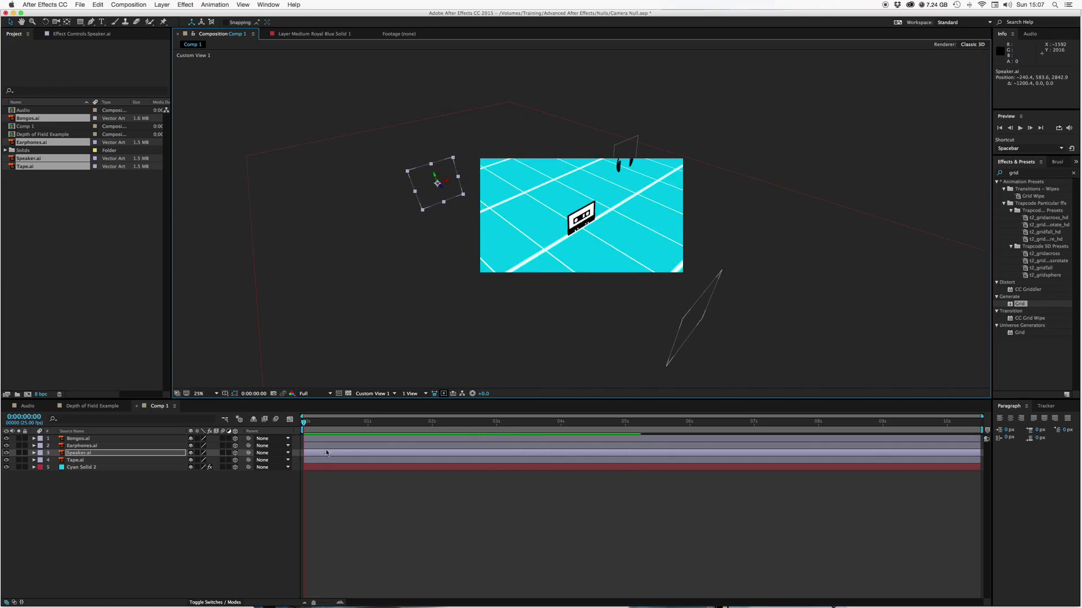
Push the cassette far back and to the right, to position 2417.1, 601.4, 6264.3.
left_click(361, 460)
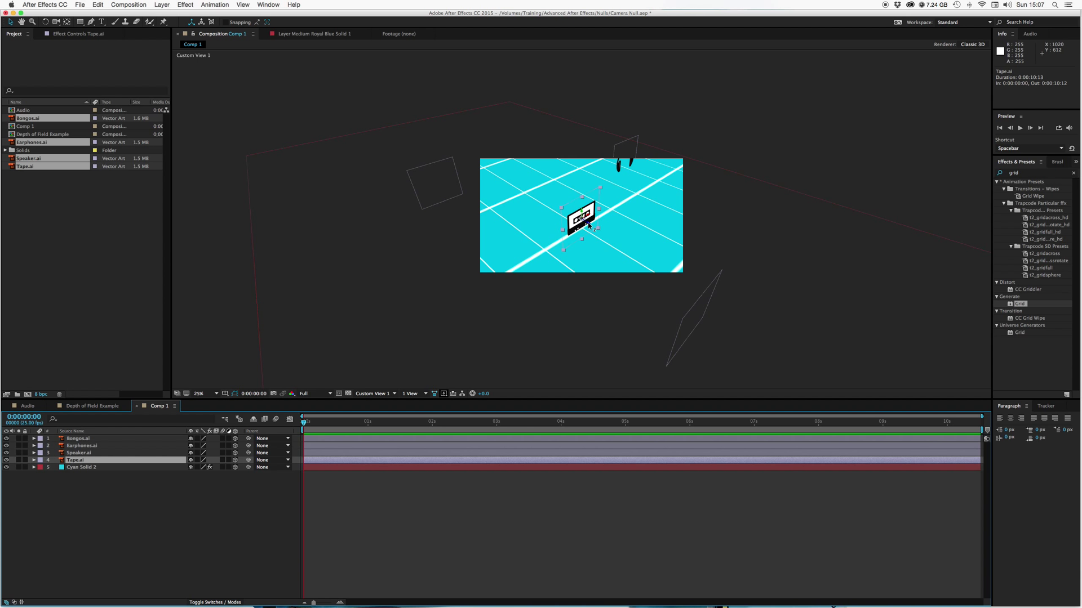
left_click_drag(589, 225, 60, 8)
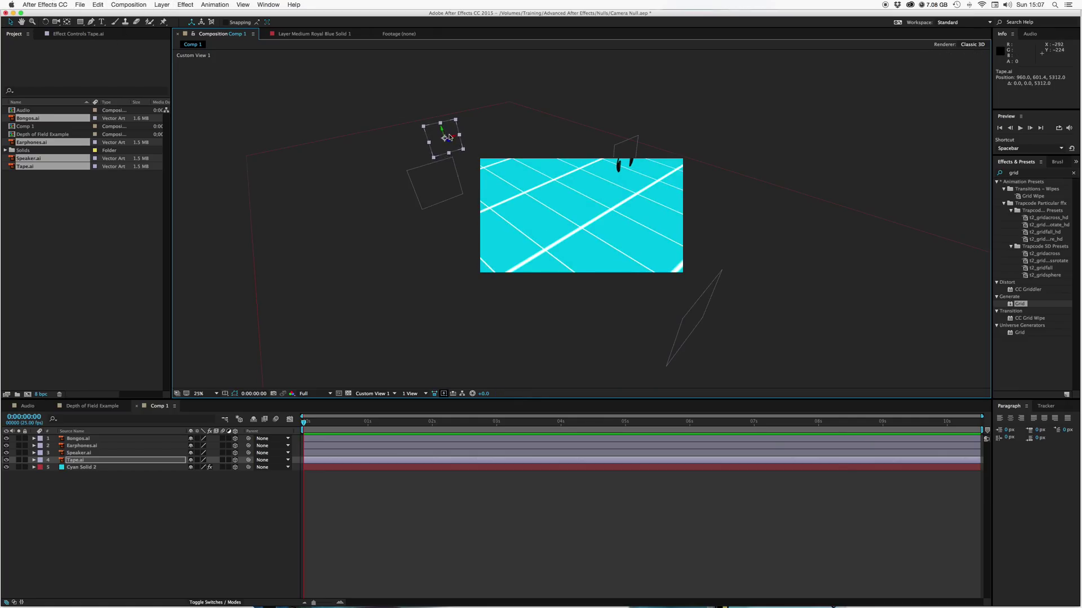
left_click_drag(454, 139, 603, 97)
left_click_drag(491, 127, 408, 89)
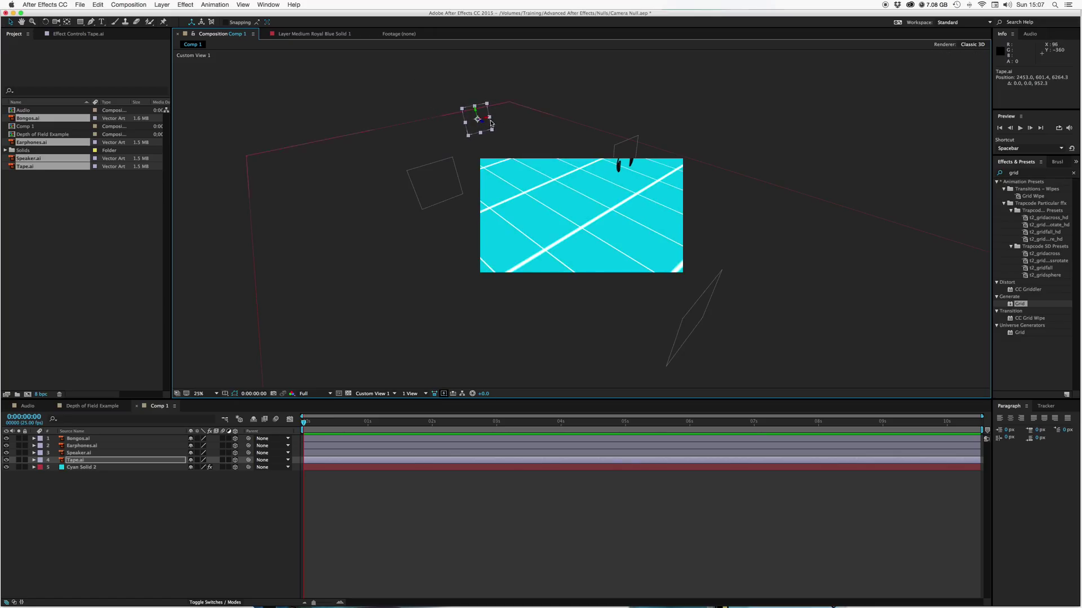
left_click_drag(487, 120, 486, 120)
left_click(387, 394)
Return to Active Camera view and add Camera 1 with the 50mm preset and 100 mm aperture.
left_click(385, 400)
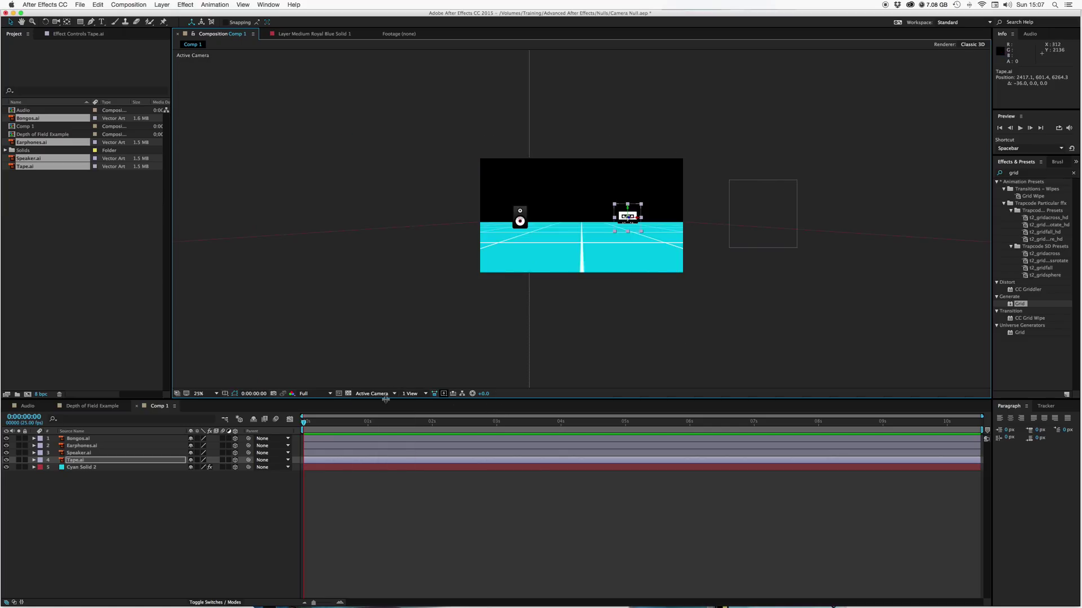
left_click(536, 478)
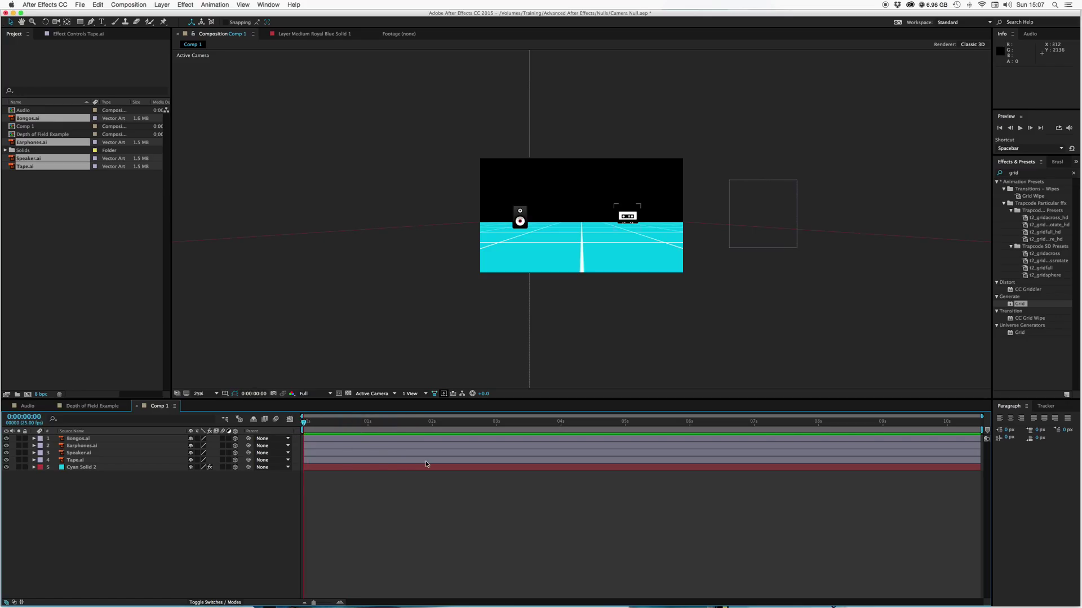
left_click(162, 5)
mouse_move(167, 15)
left_click(321, 41)
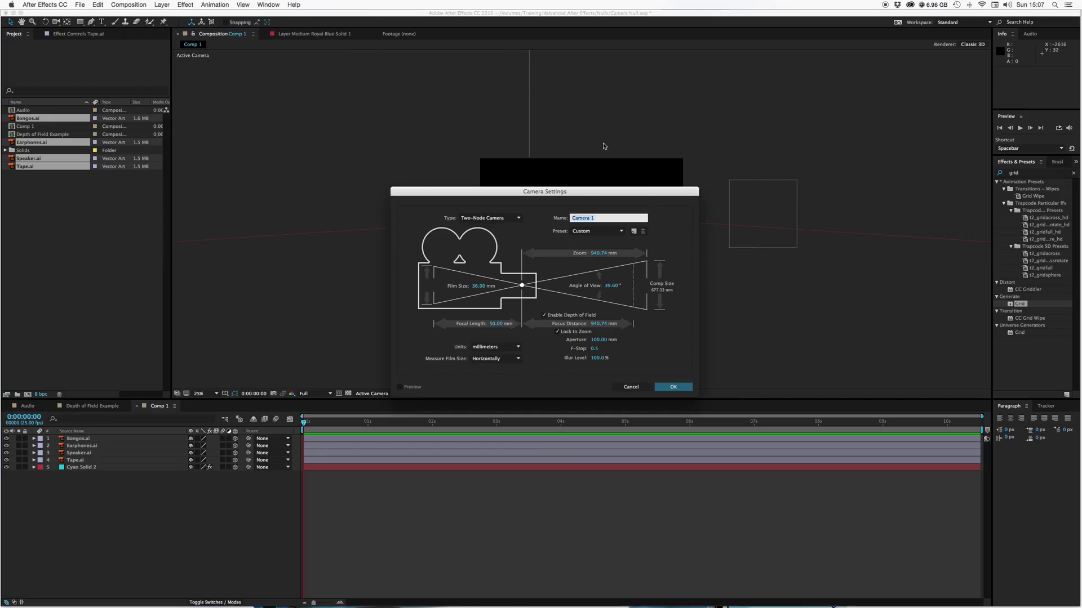
left_click(605, 232)
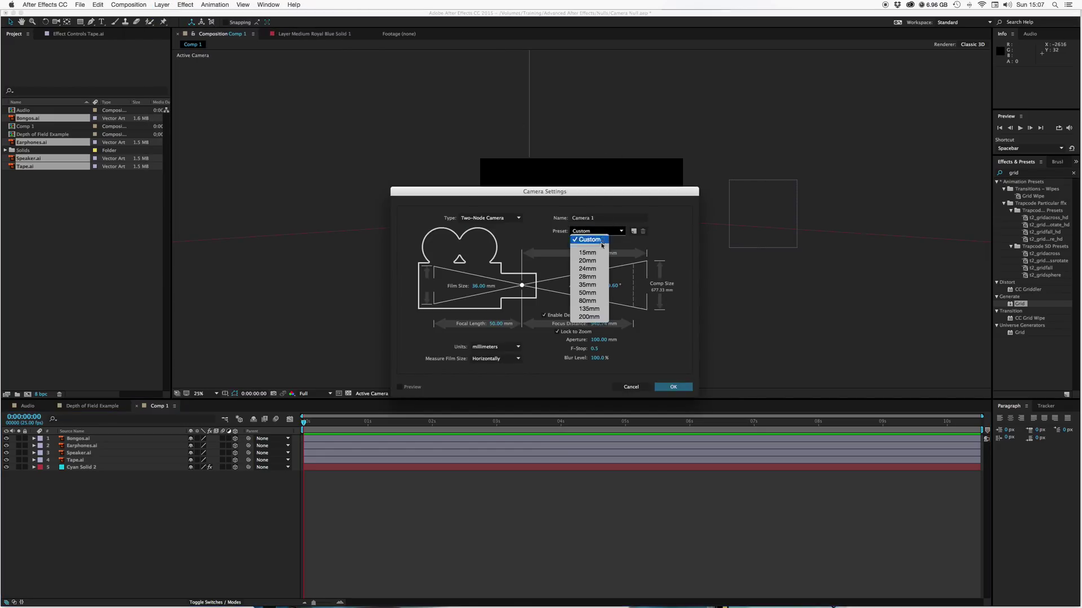
left_click(599, 292)
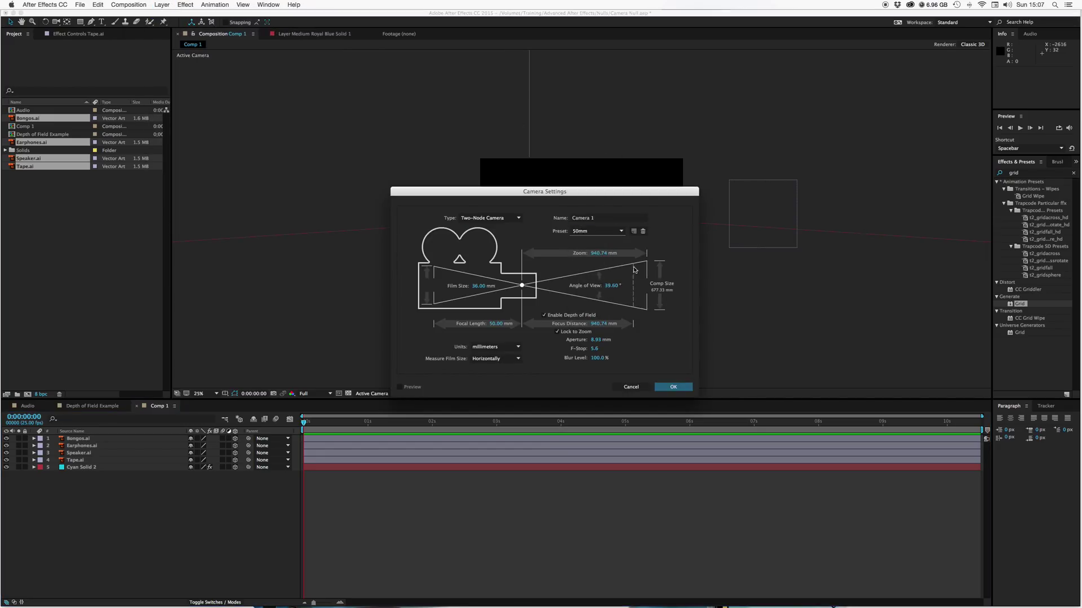
left_click(595, 341)
type("100")
left_click(672, 387)
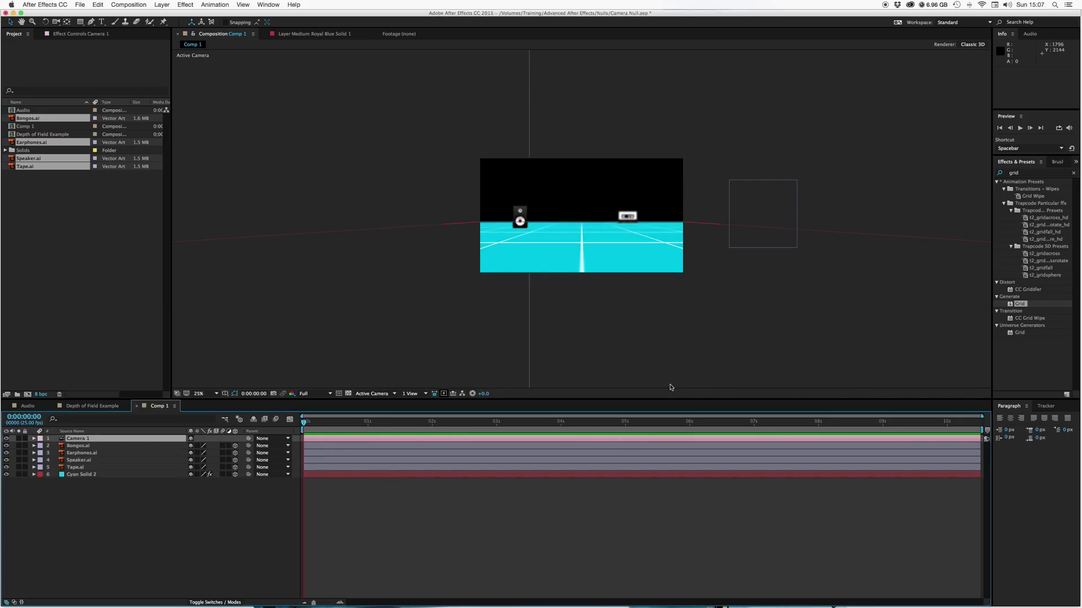
Nudge Camera 1's Position forward in depth, then undo back to the earlier position.
left_click(695, 494)
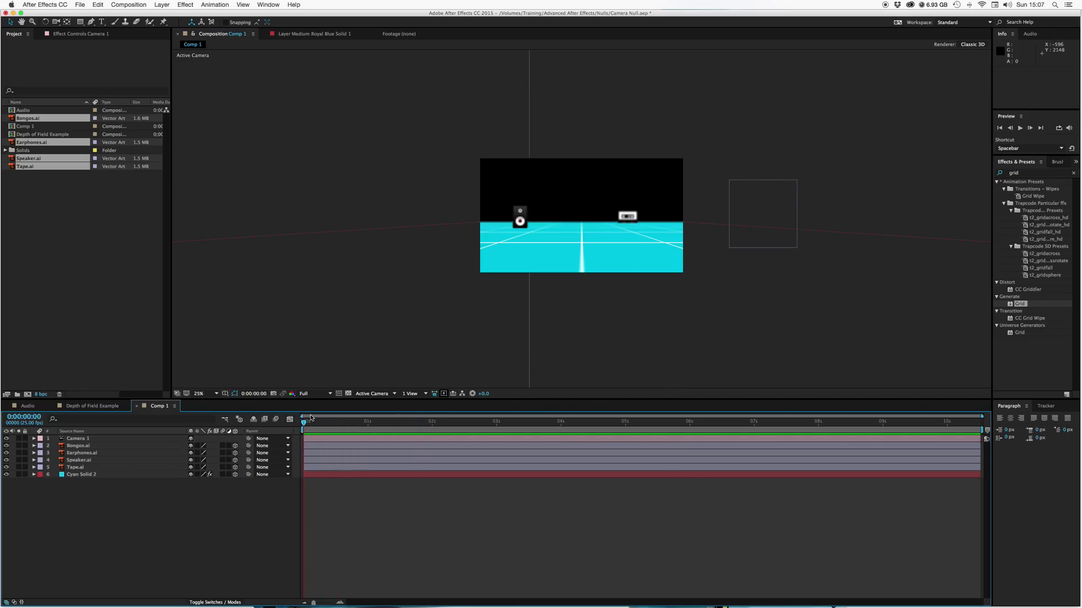
left_click(310, 438)
key("p")
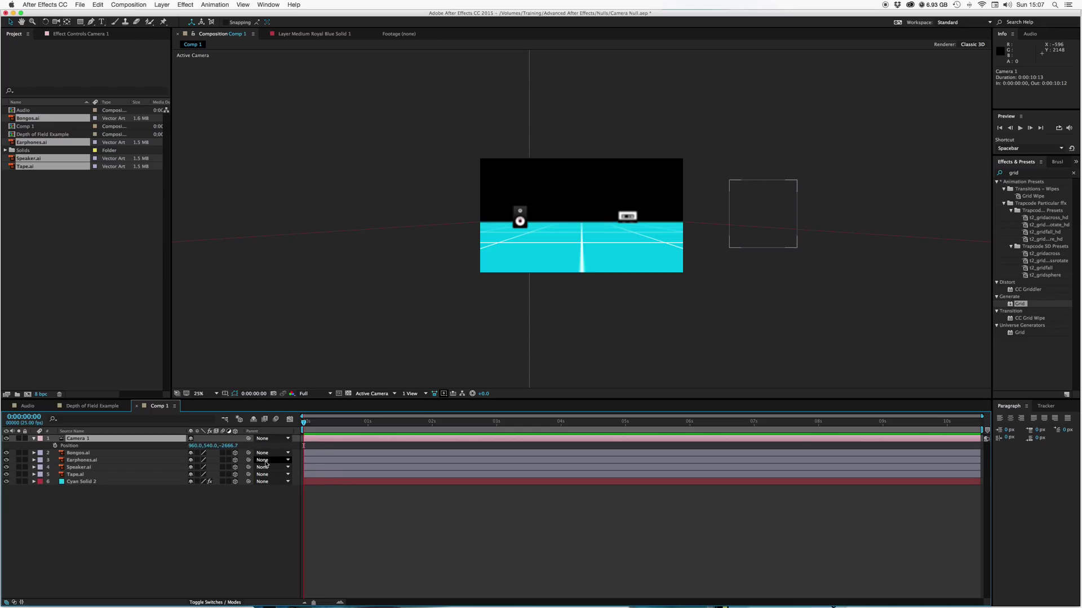
left_click_drag(231, 447, 160, 475)
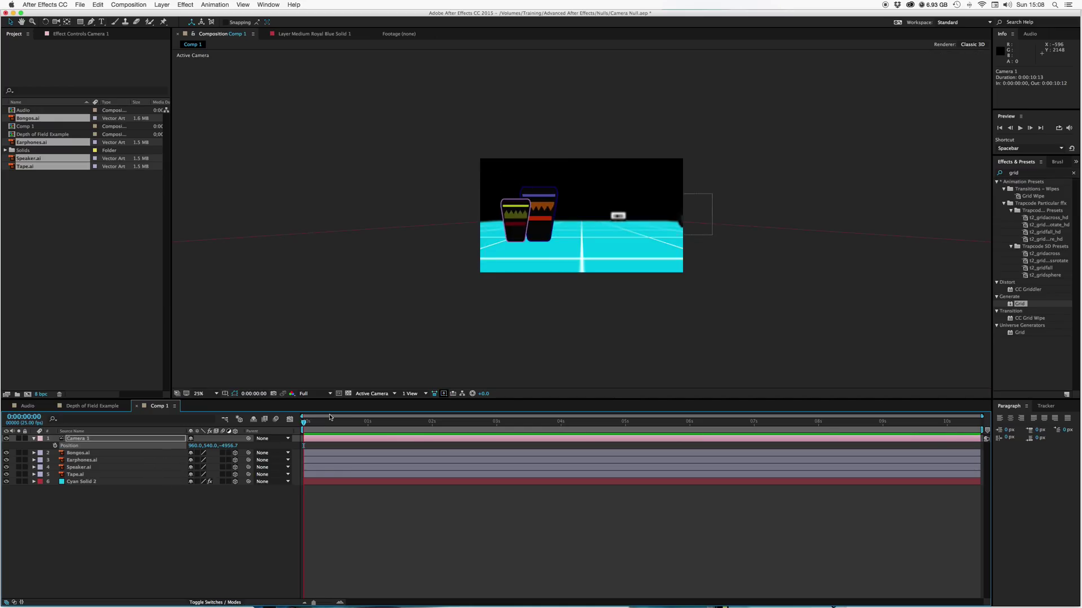
key("super+z")
left_click(404, 514)
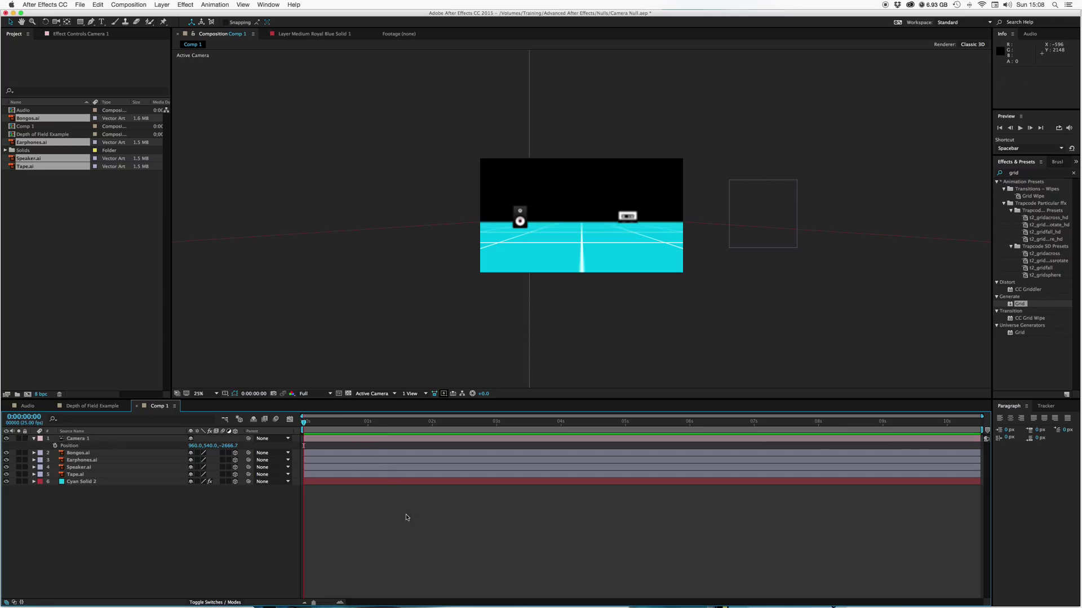
left_click(34, 439)
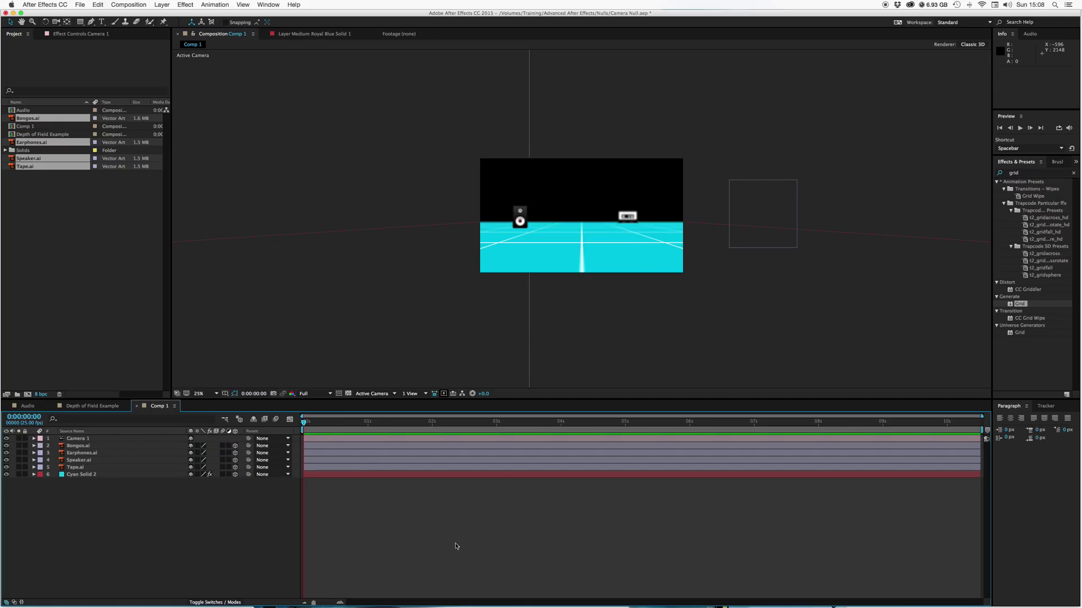
Add a null layer and parent Camera 1 to it, then undo the null.
left_click(162, 5)
mouse_move(162, 15)
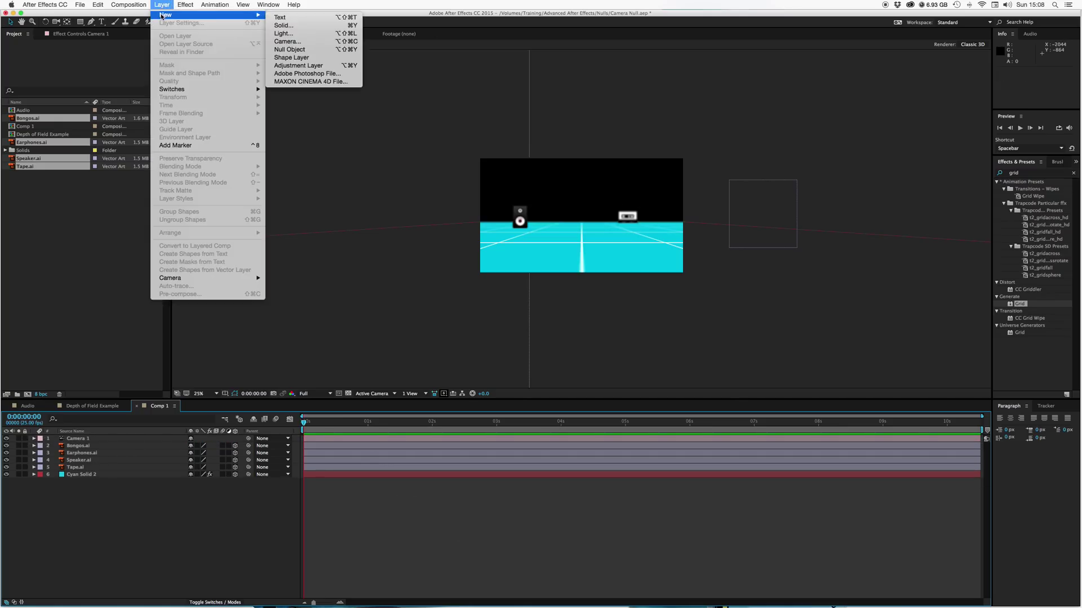
left_click(289, 49)
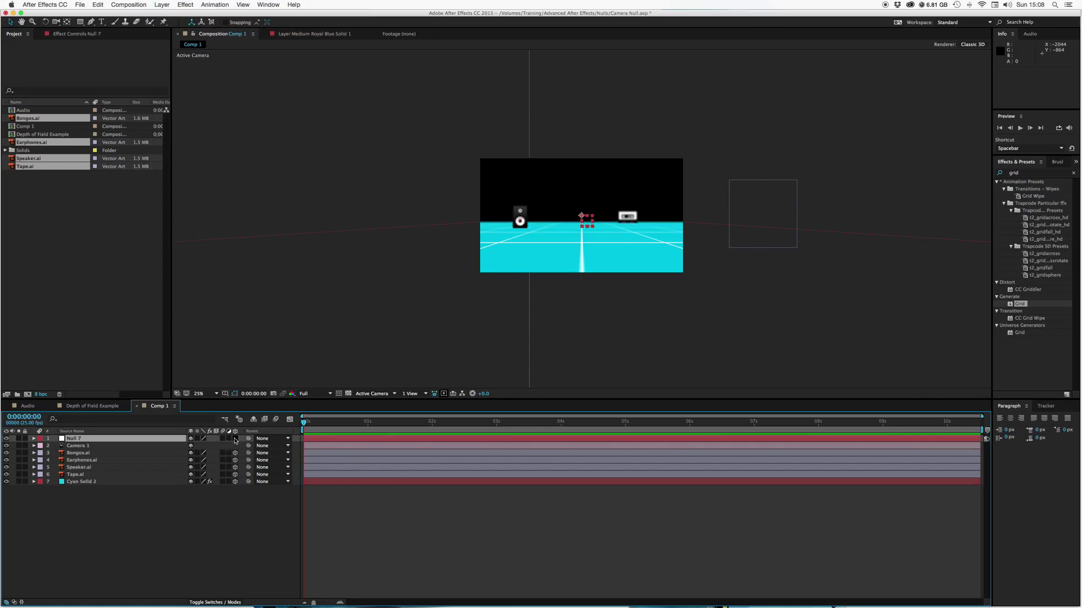
left_click_drag(249, 445, 152, 443)
left_click(431, 521)
key("ctrl+z")
key("ctrl+z")
Create an orbit null, Null 7, from Camera 1 so it parents the camera.
left_click(434, 441)
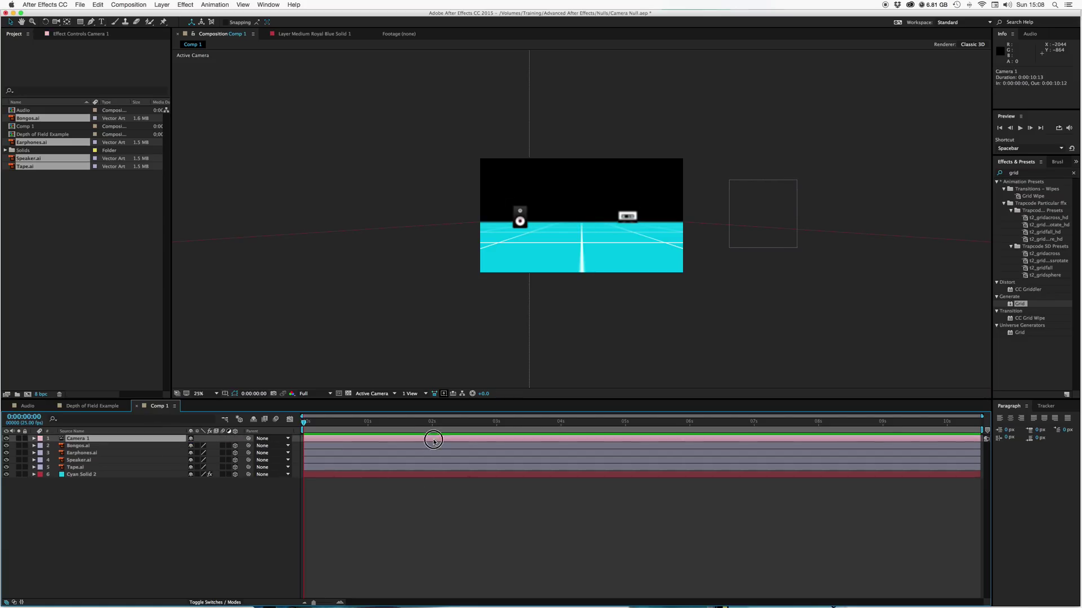
left_click(162, 4)
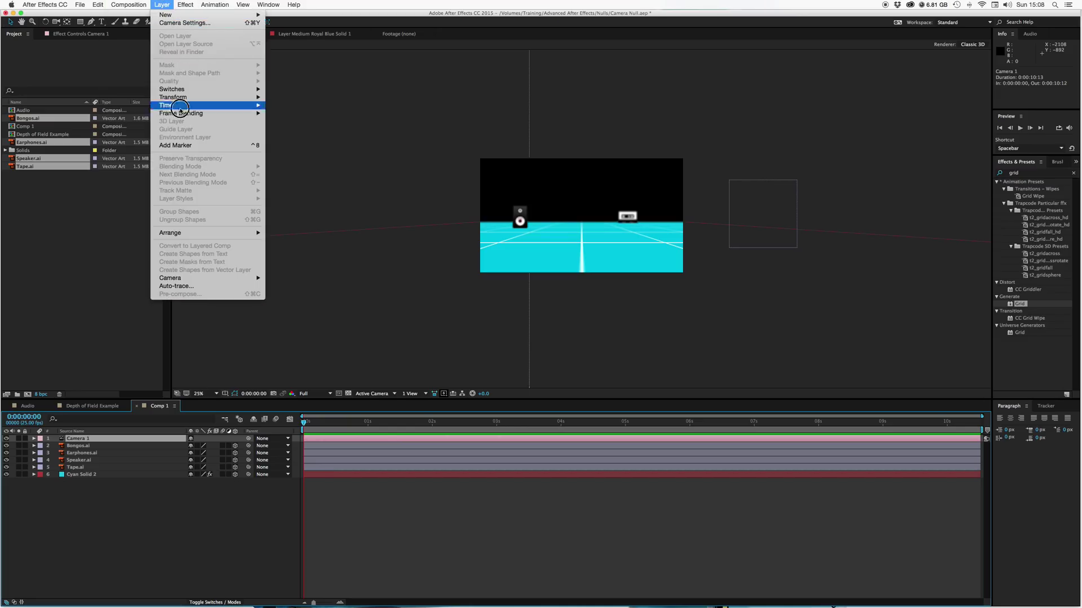
mouse_move(245, 278)
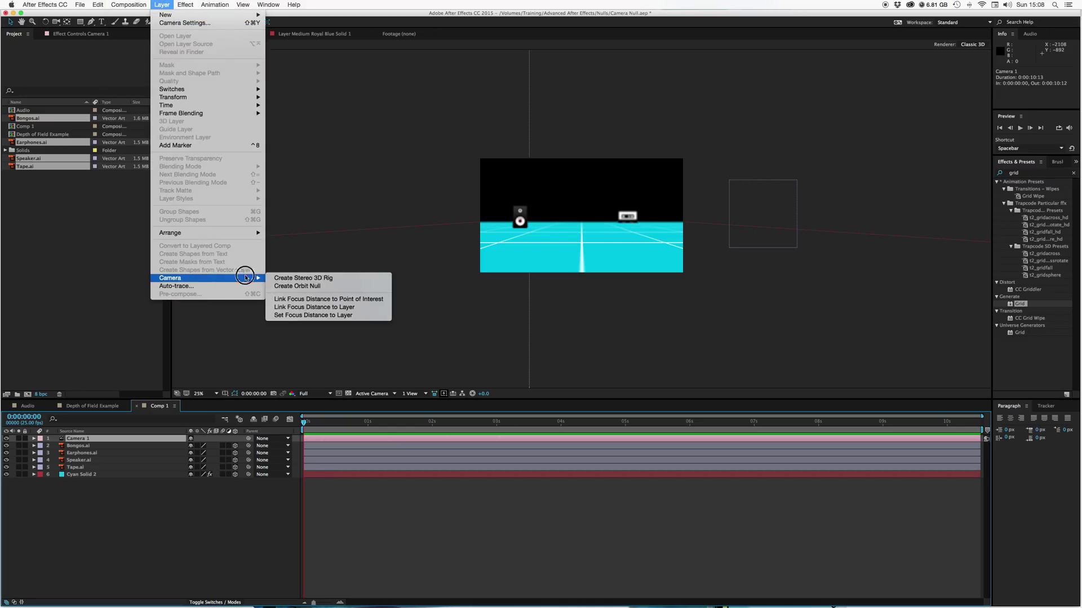
left_click(297, 287)
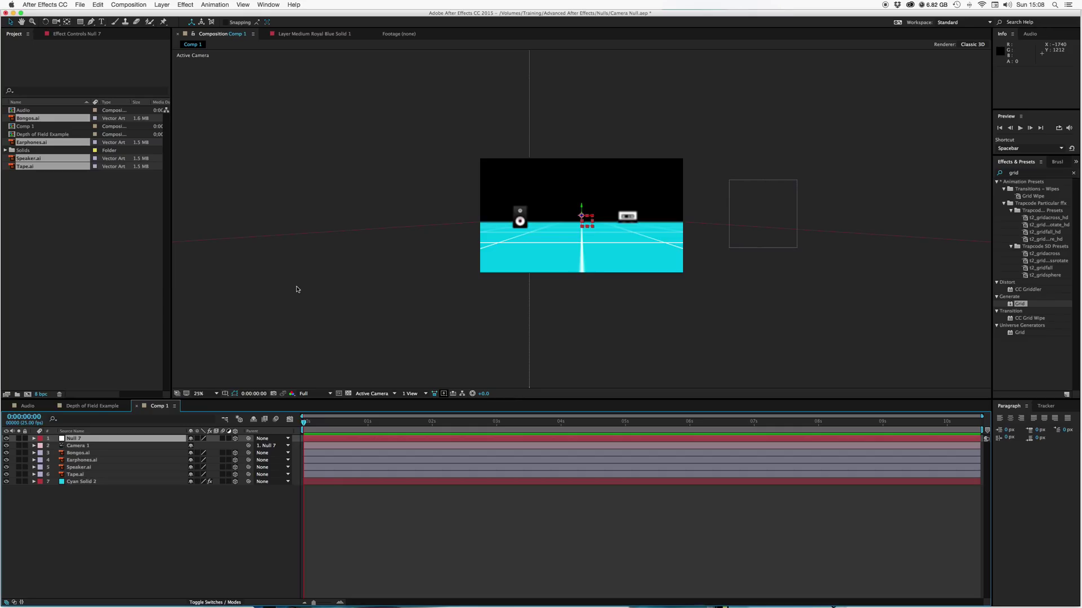
Copy the Bongos.ai Position and paste it onto Null 7.
left_click(329, 477)
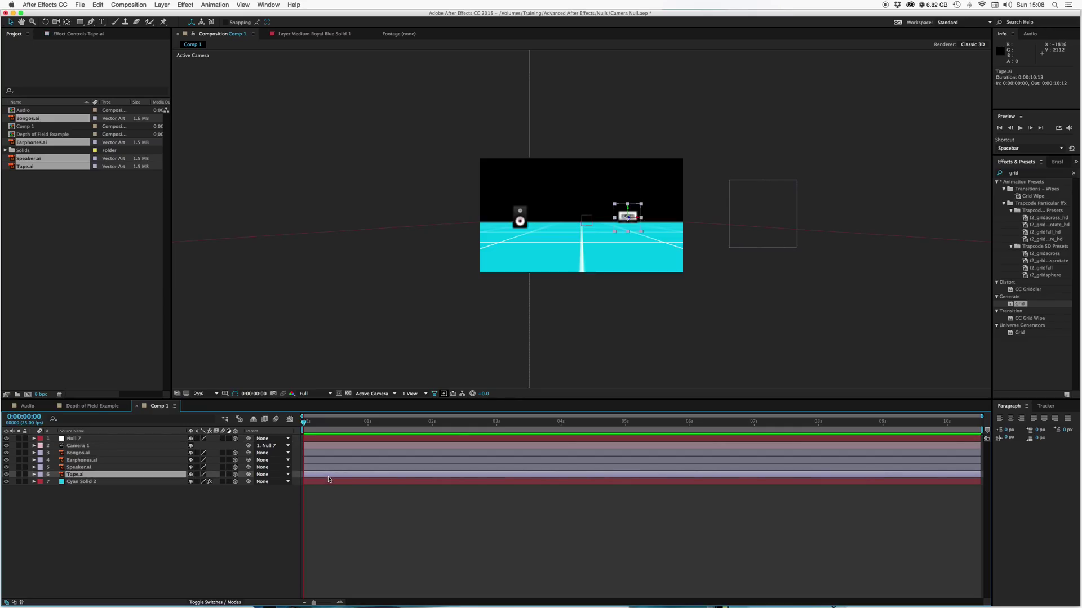
left_click(333, 453)
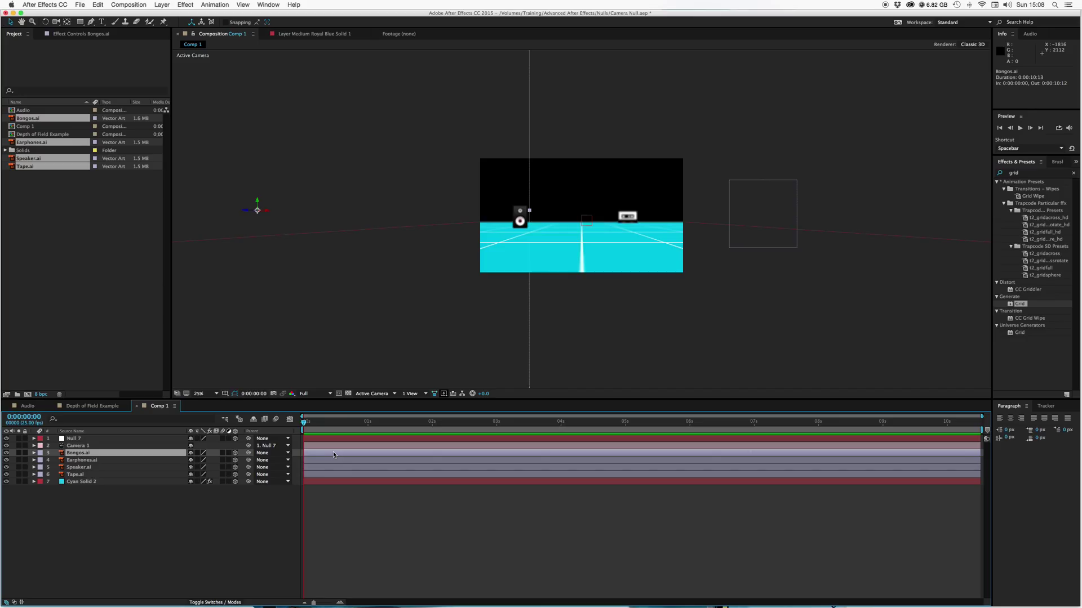
key("p")
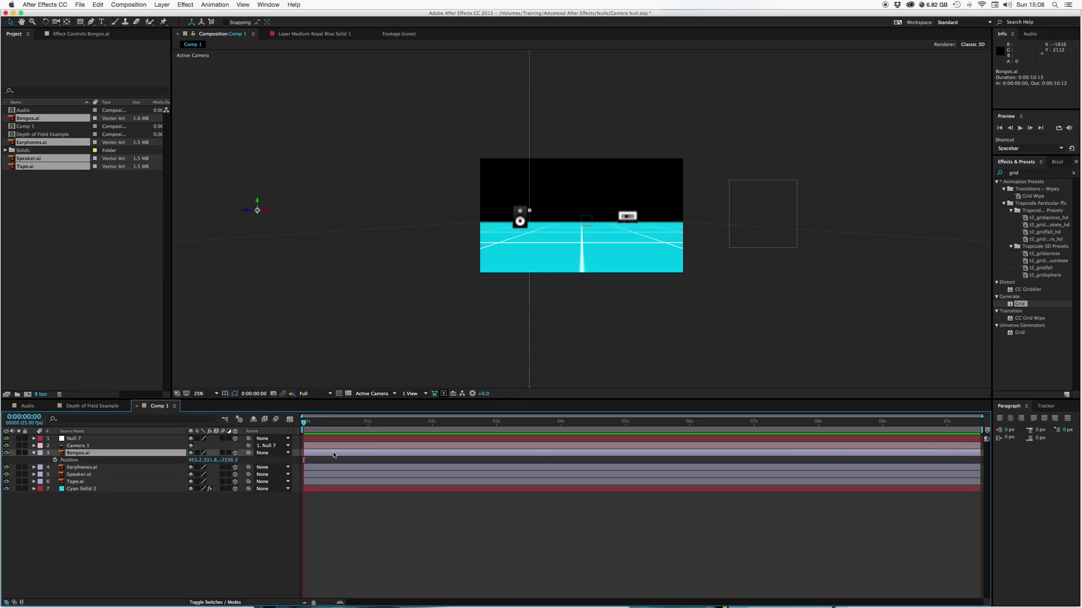
key("Return")
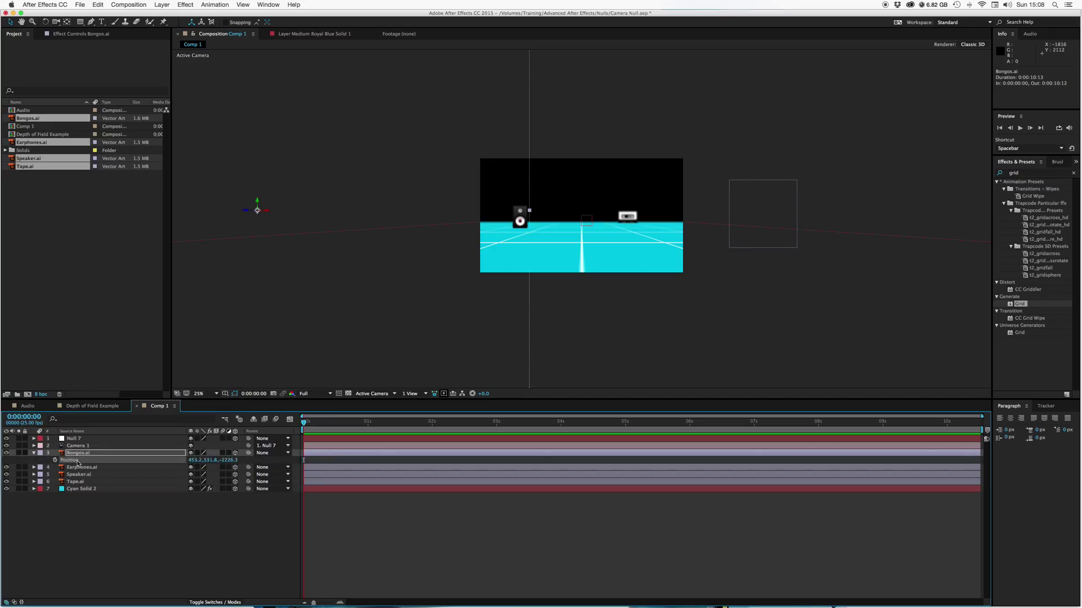
left_click(79, 440)
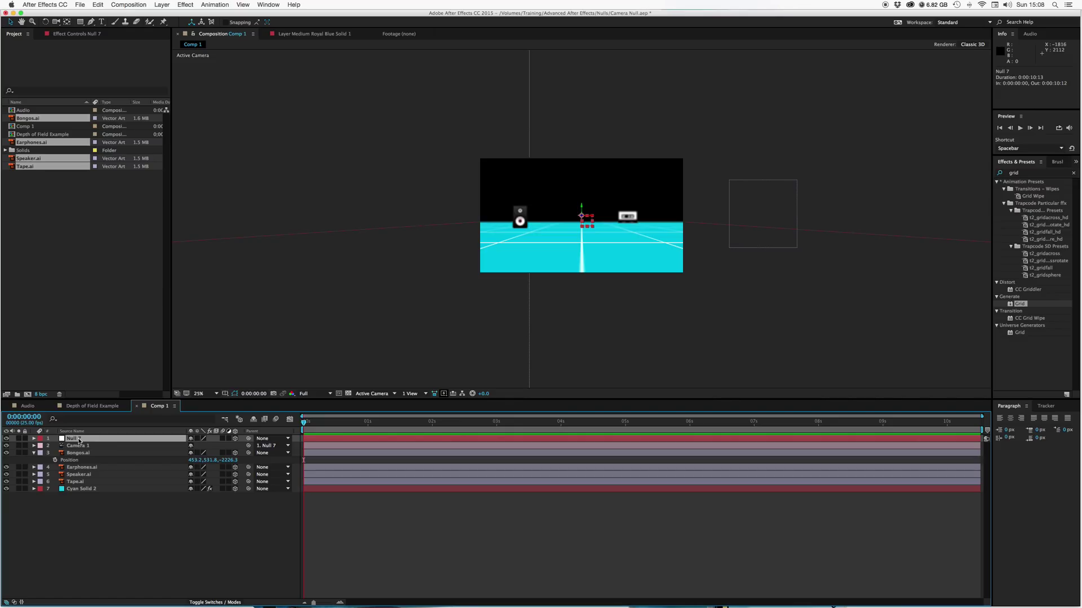
key("super+v")
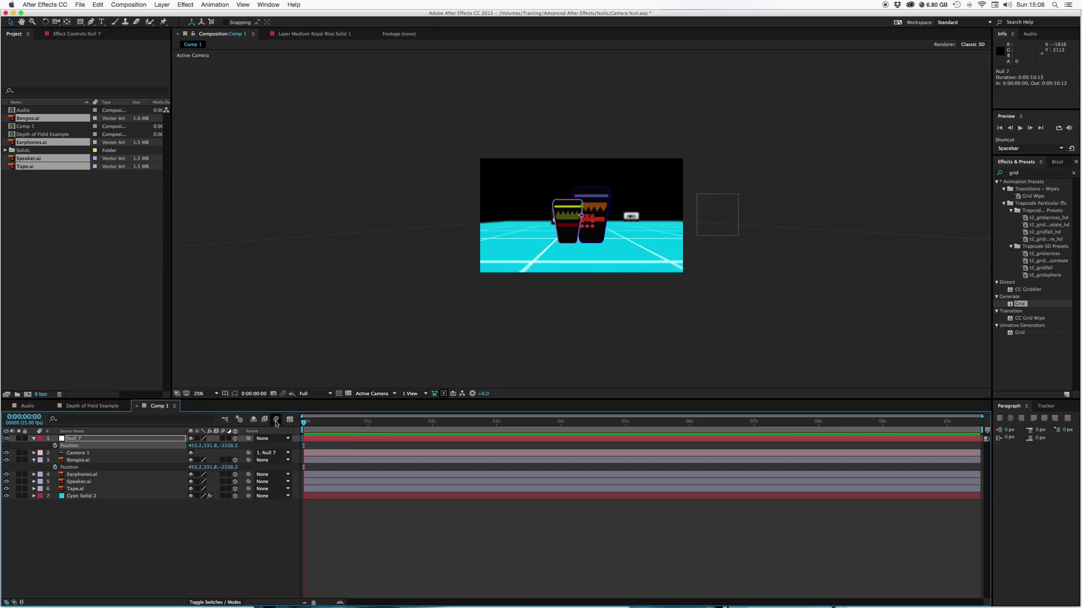
Set Null 7 Position keyframes at 1s and 2s on the bongos position.
left_click(394, 544)
left_click(368, 427)
key("alt+shift+p")
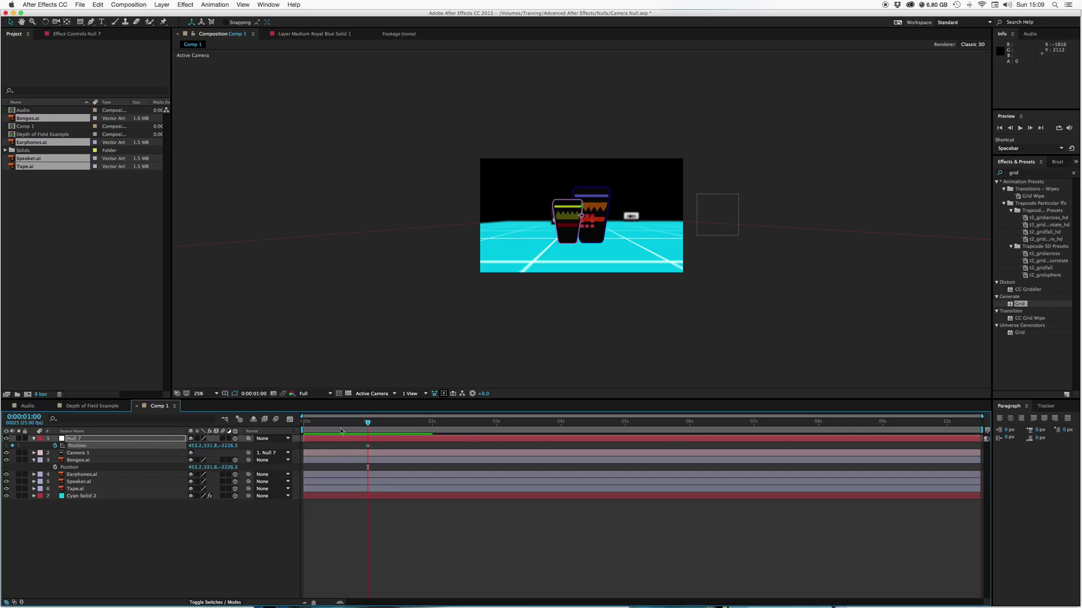
left_click(431, 423)
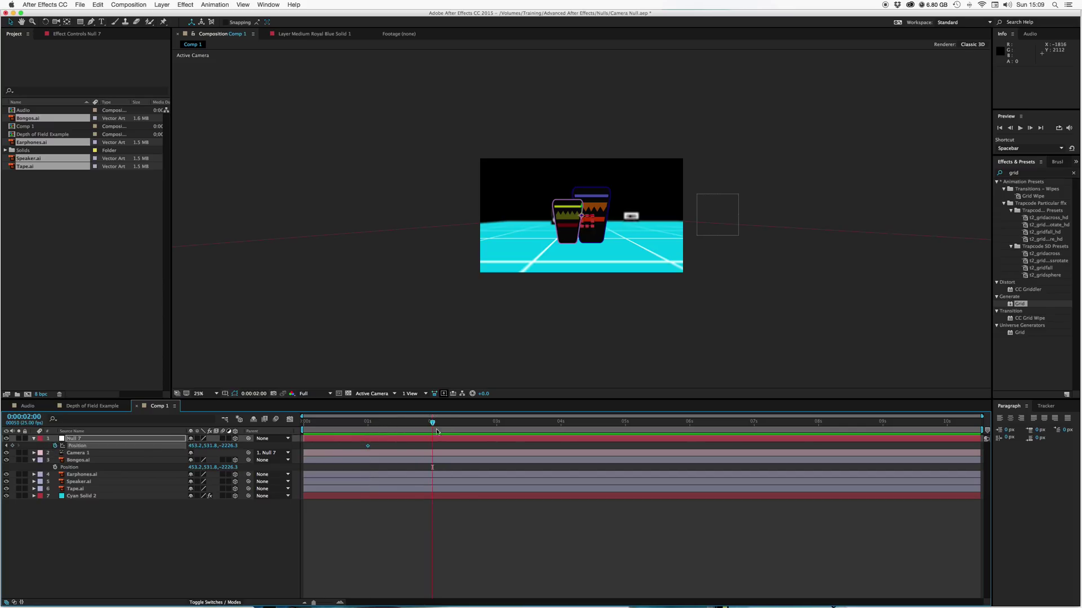
left_click(12, 446)
Paste the Earphones.ai Position onto Null 7 at 3 seconds.
left_click_drag(453, 422, 497, 423)
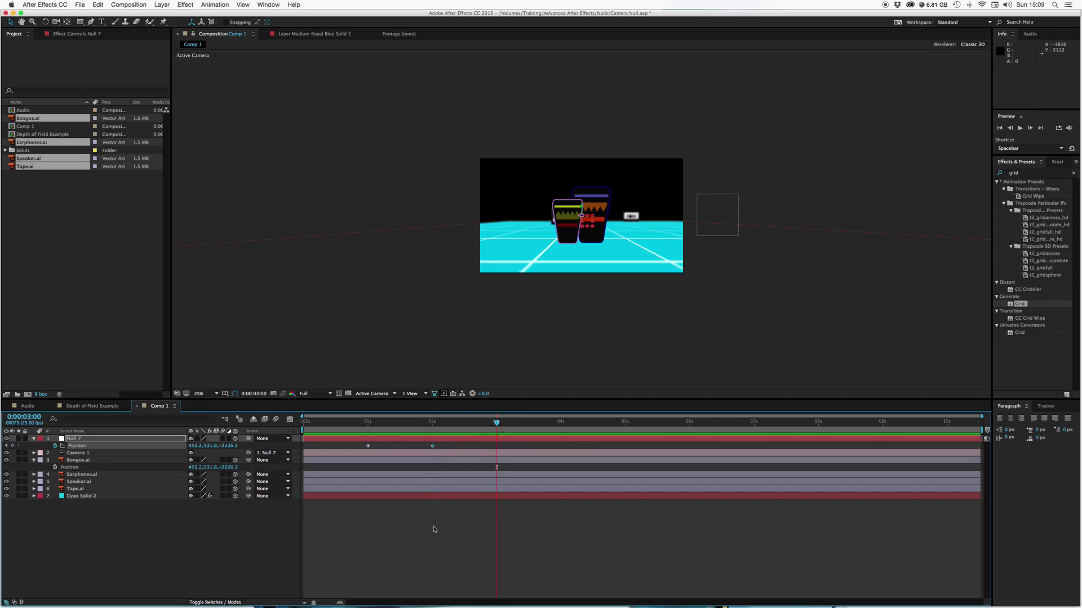
left_click(79, 475)
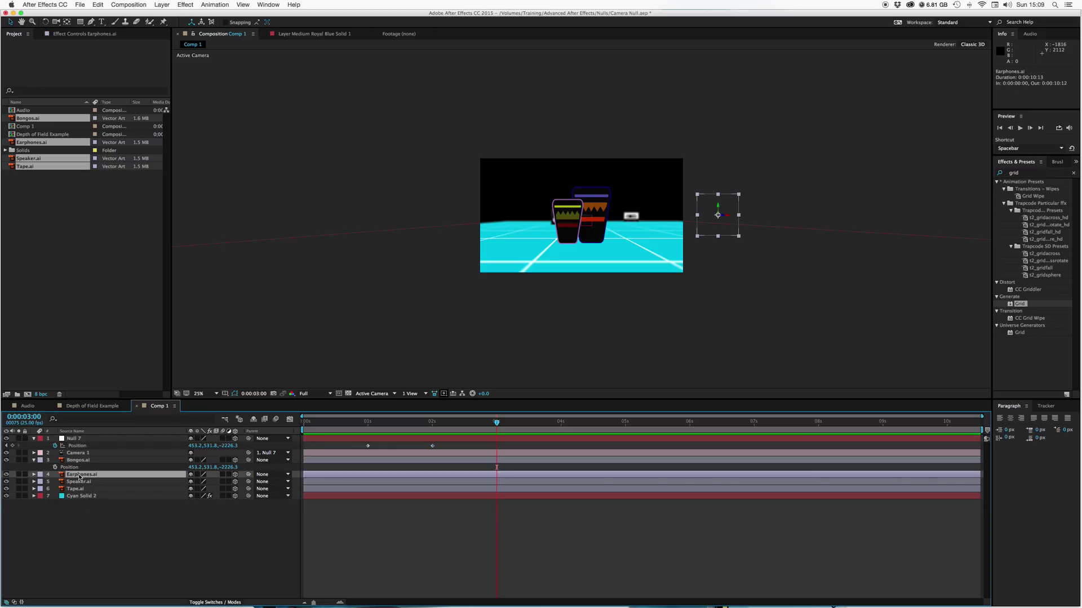
key("p")
left_click(68, 483)
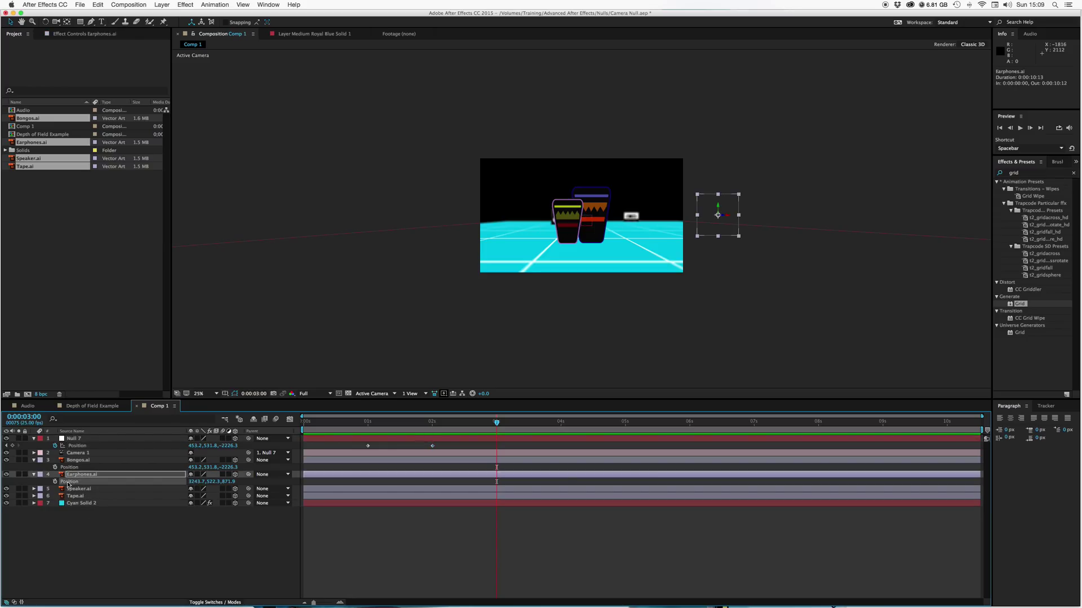
left_click(498, 442)
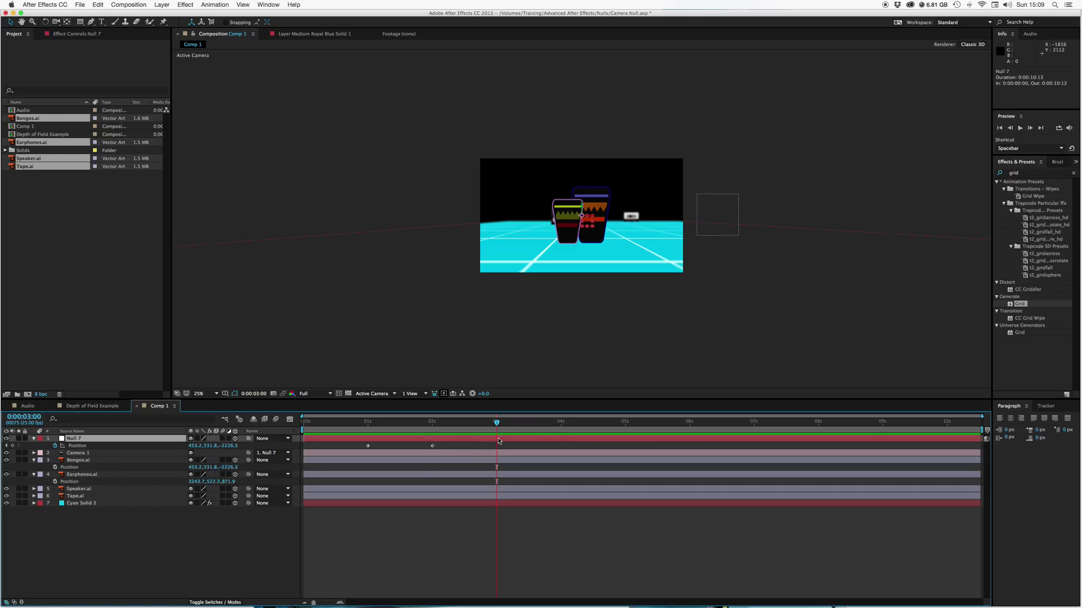
key("ctrl+v")
Add Null 7 Position keyframes at 4s and 5s to hold on the earphones.
left_click(561, 421)
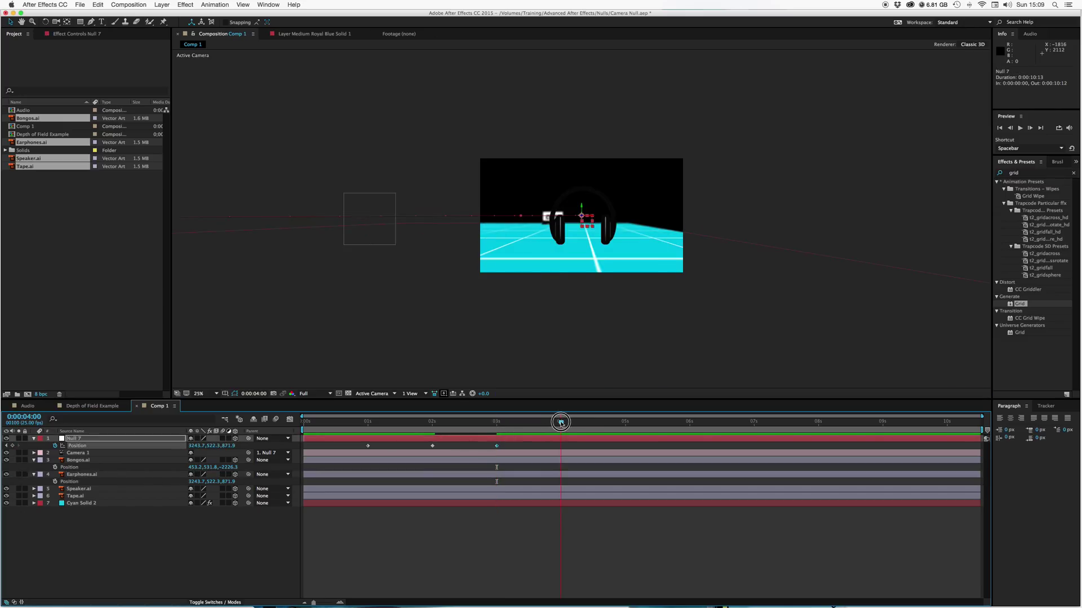
left_click(12, 446)
left_click_drag(514, 428, 627, 435)
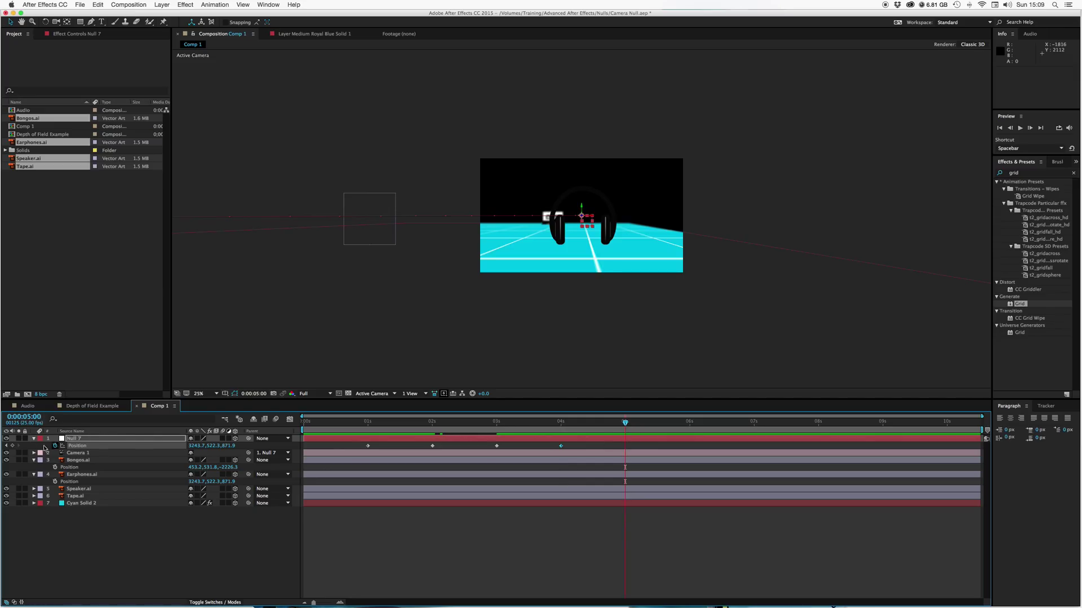
left_click(13, 446)
left_click_drag(631, 424, 691, 424)
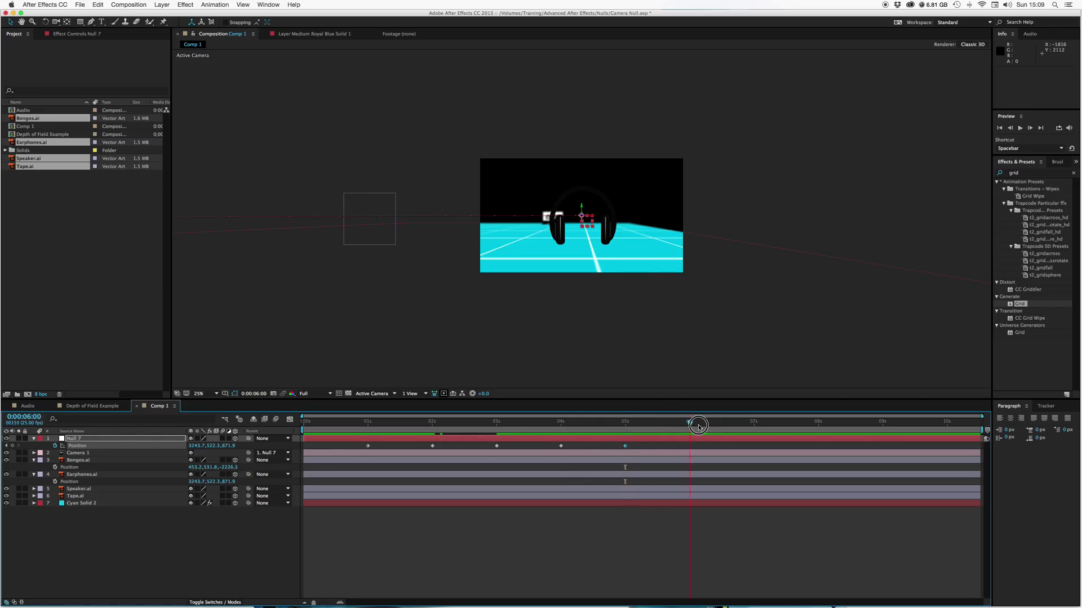
Paste Speaker.ai's Position onto Null 7 at 6s and add a matching keyframe at 7s.
left_click(78, 489)
key("p")
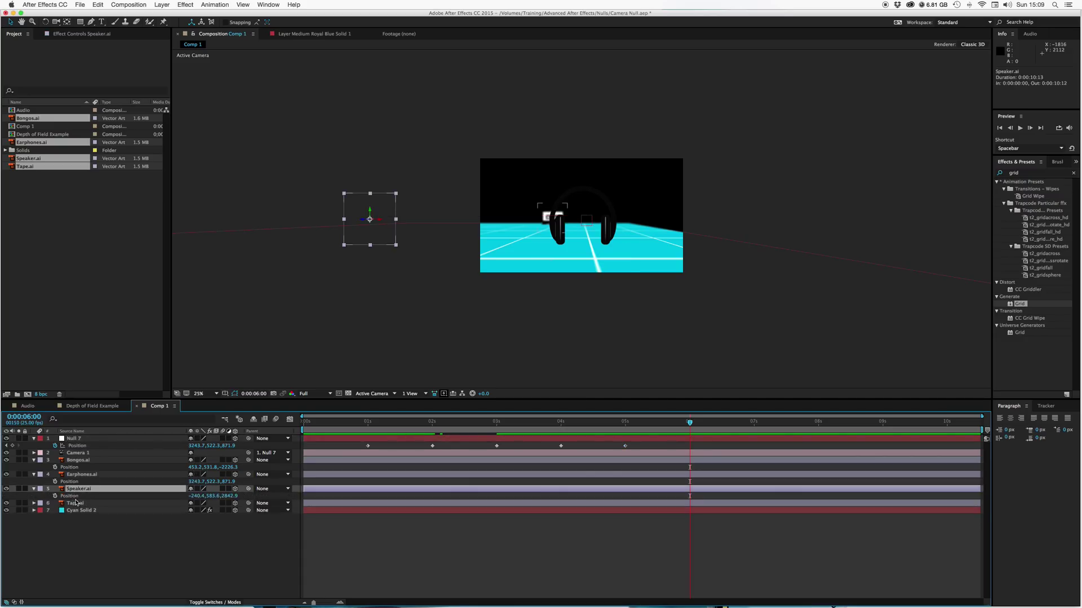
key("Return")
left_click(71, 445)
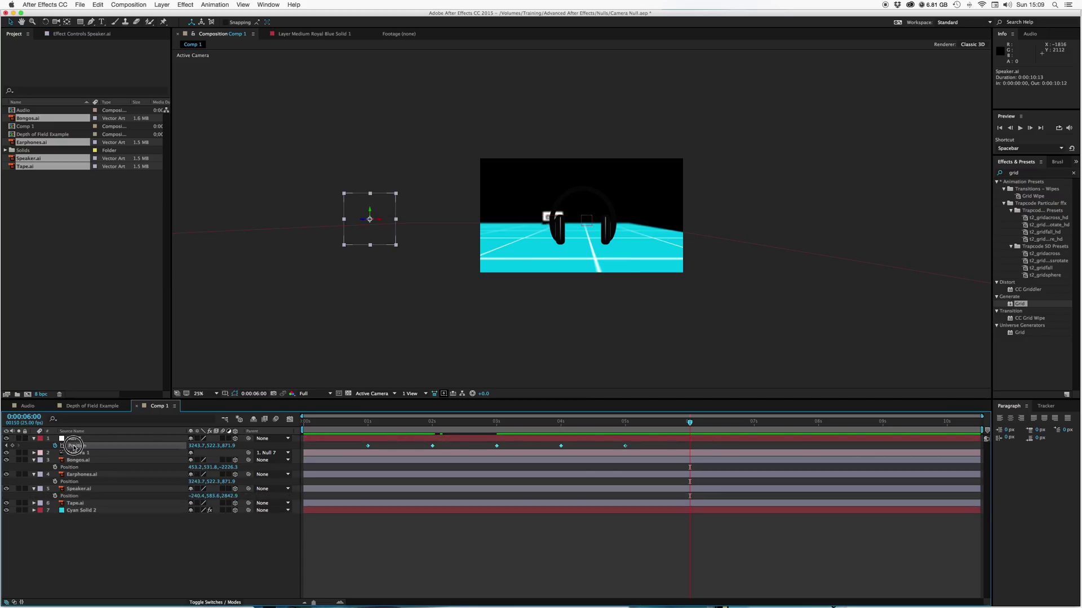
key("super+v")
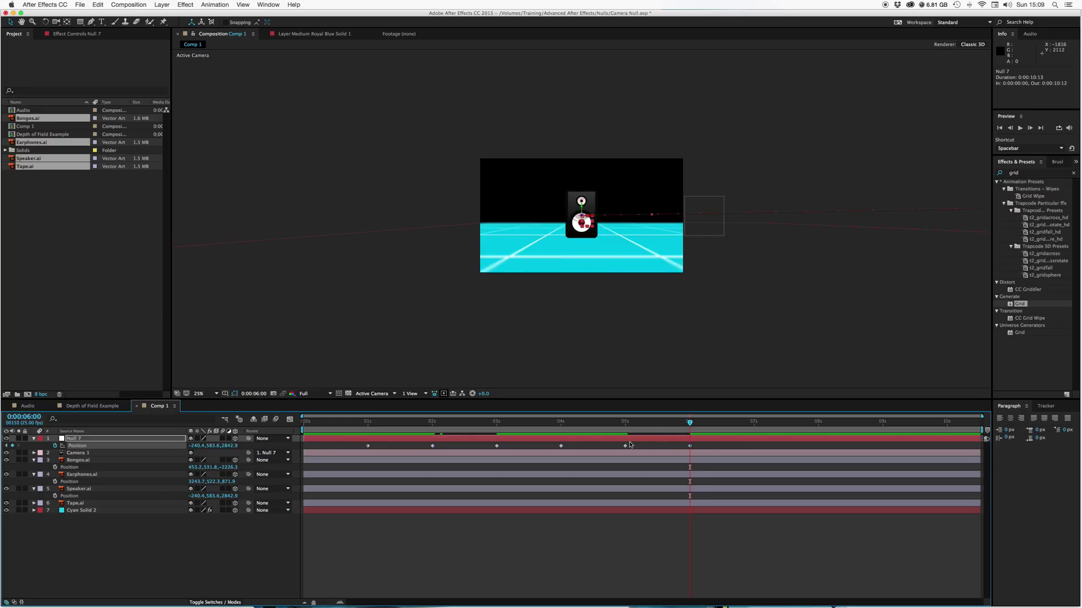
left_click_drag(690, 423, 753, 424)
left_click(12, 445)
Paste Tape.ai's Position (2417.1, 601.4, 6264.3) onto Null 7 at 8s, then return to 0s.
left_click(818, 427)
left_click_drag(817, 426, 818, 427)
left_click(74, 504)
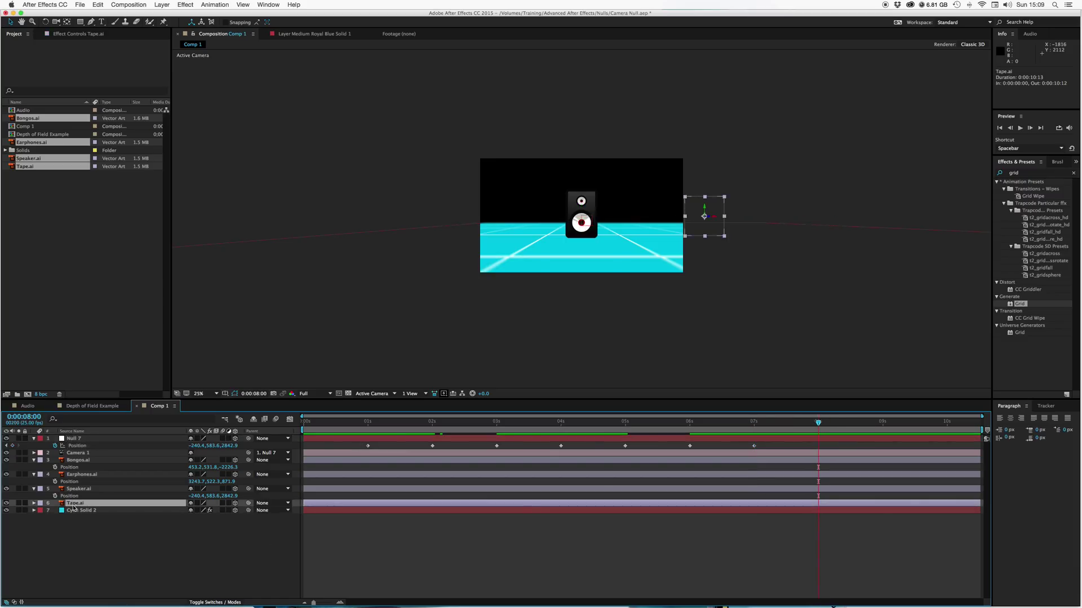
key("p")
left_click(72, 511)
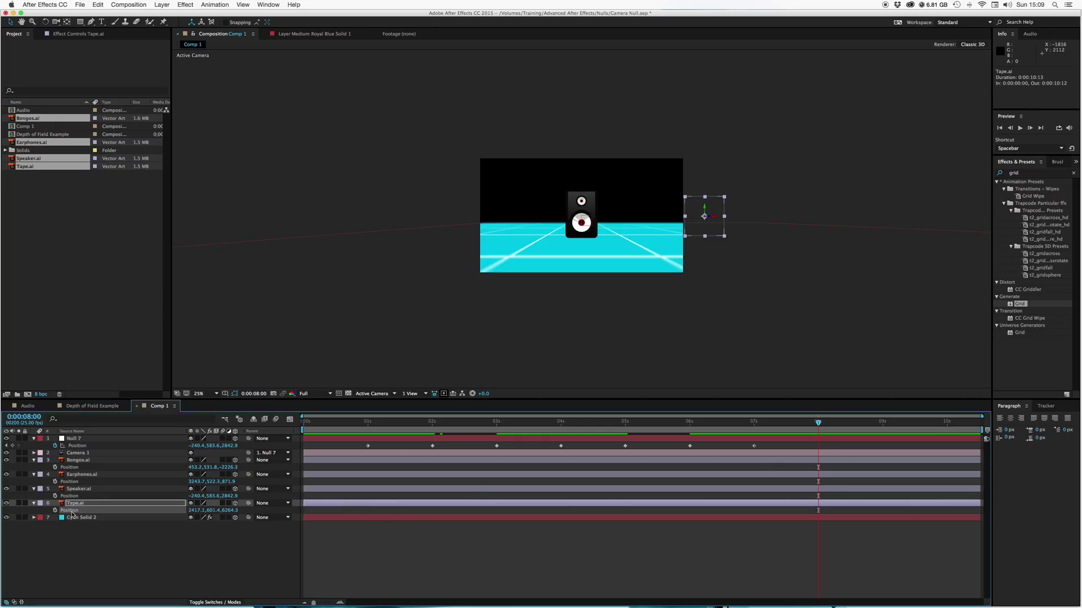
left_click(794, 455)
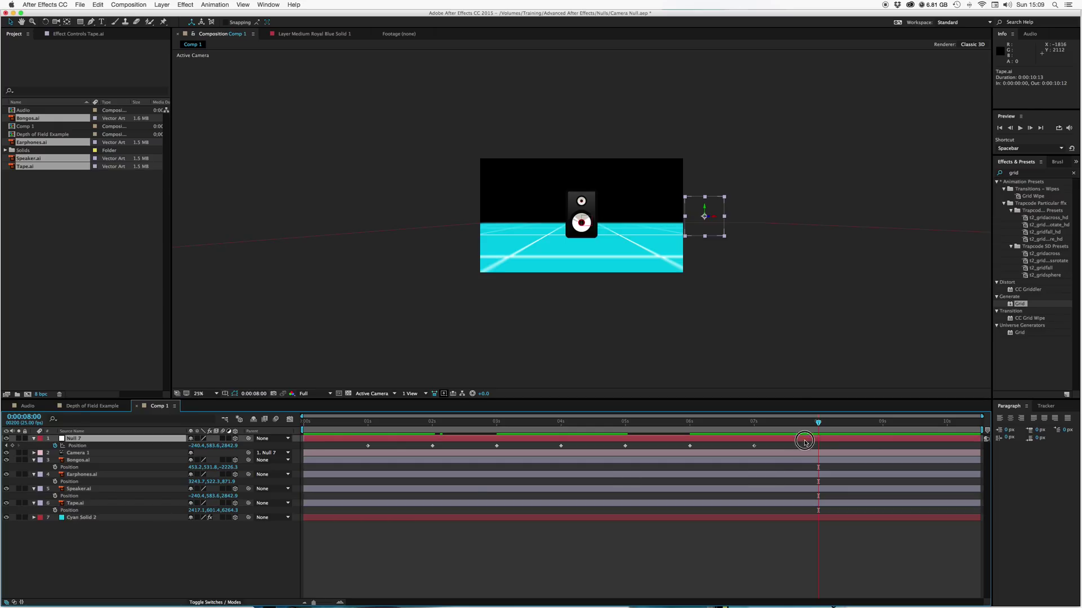
left_click(82, 453)
left_click(79, 447)
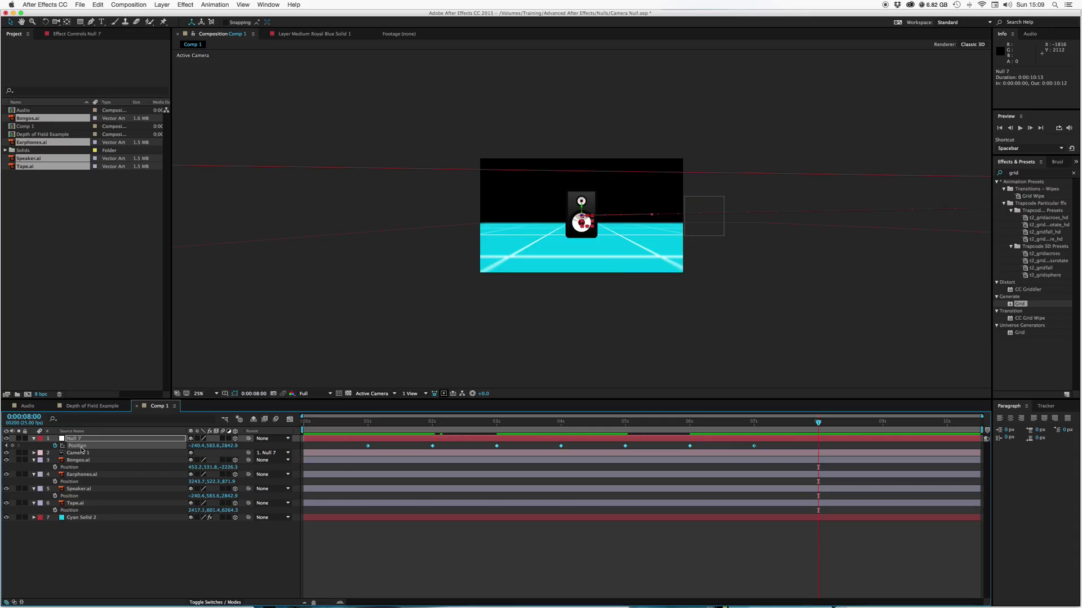
key("super+v")
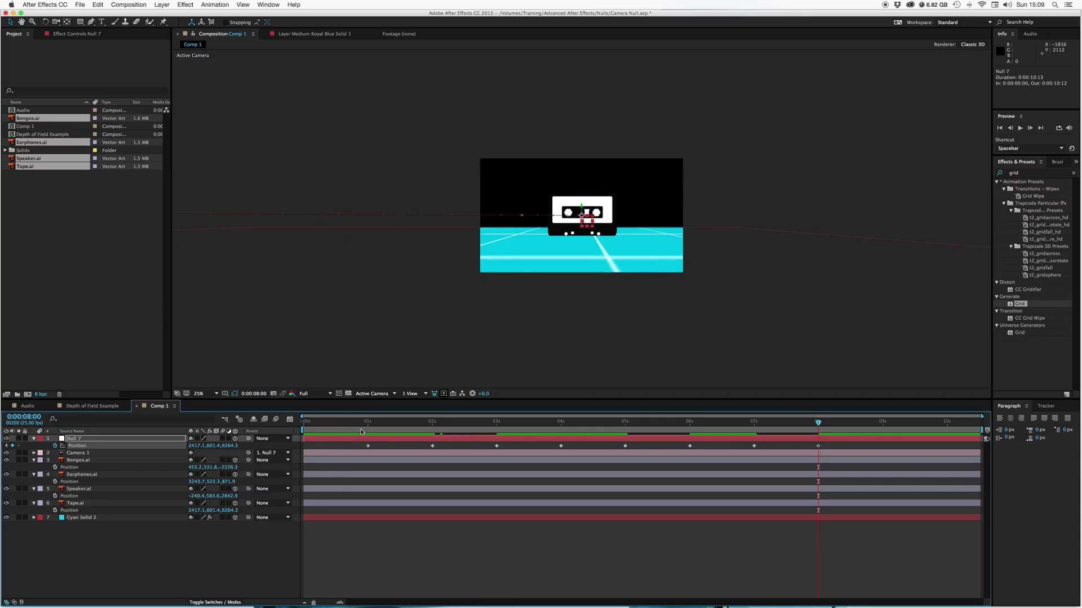
key("Home")
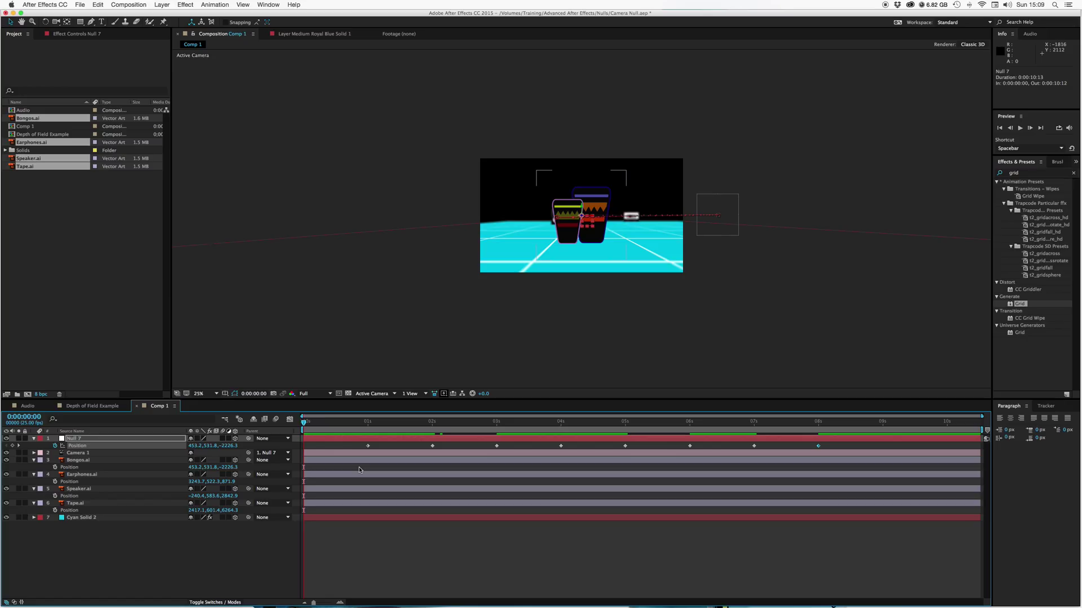
left_click(464, 542)
key("space")
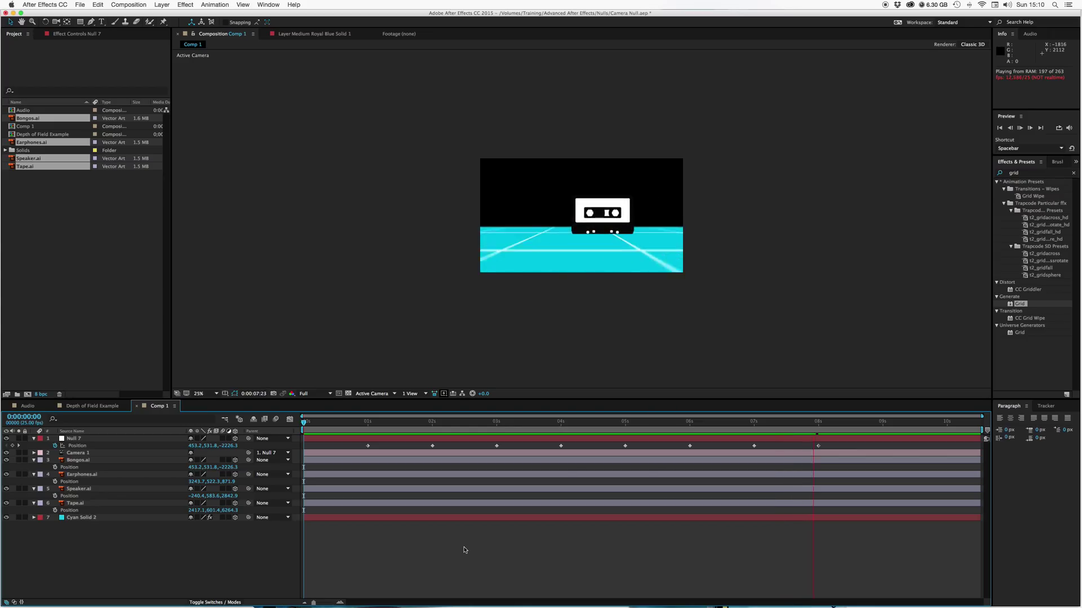
key("space")
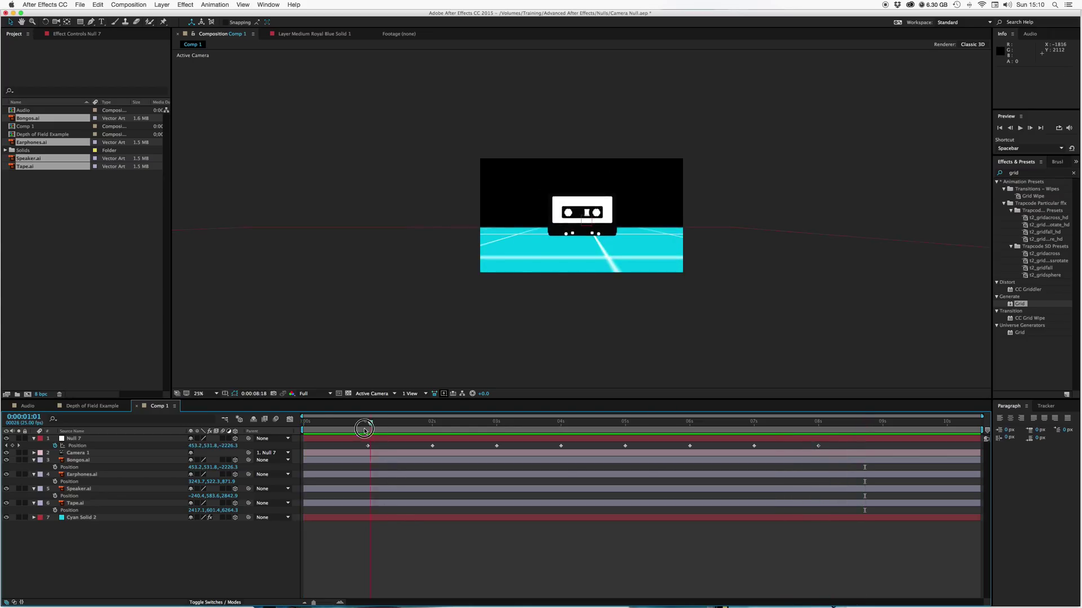
key("space")
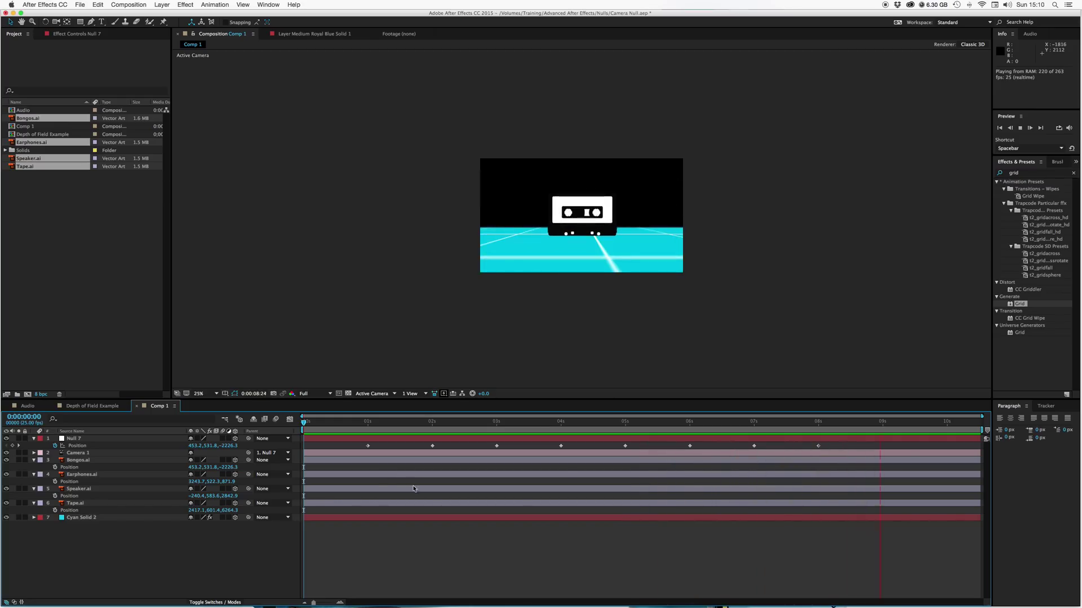
key("space")
Apply Keyframe Assistant > Easy Ease to all of Null 7's Position keyframes.
left_click(79, 446)
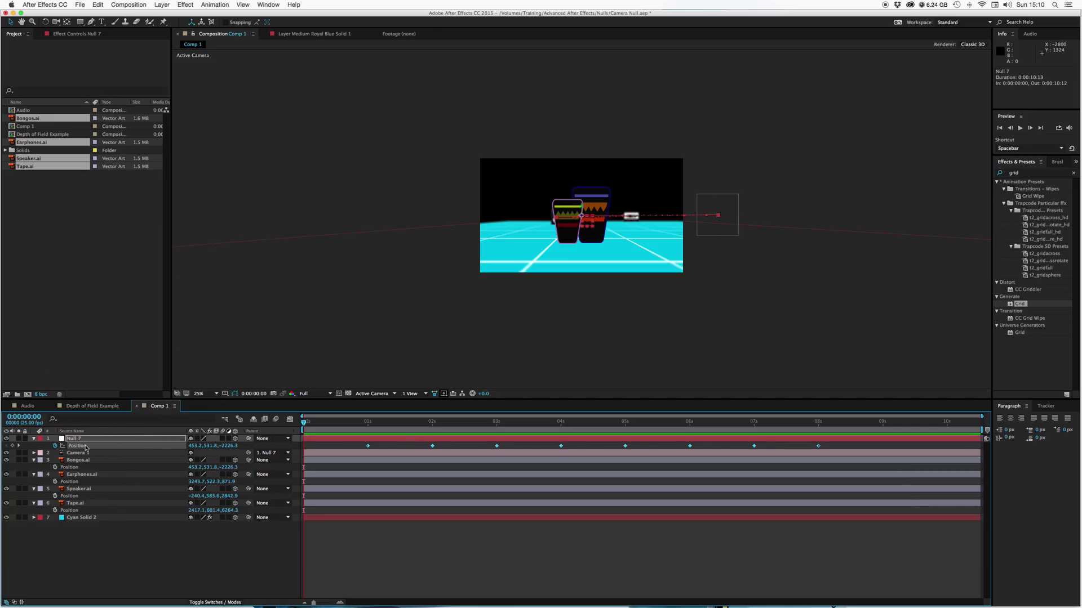
left_click(215, 4)
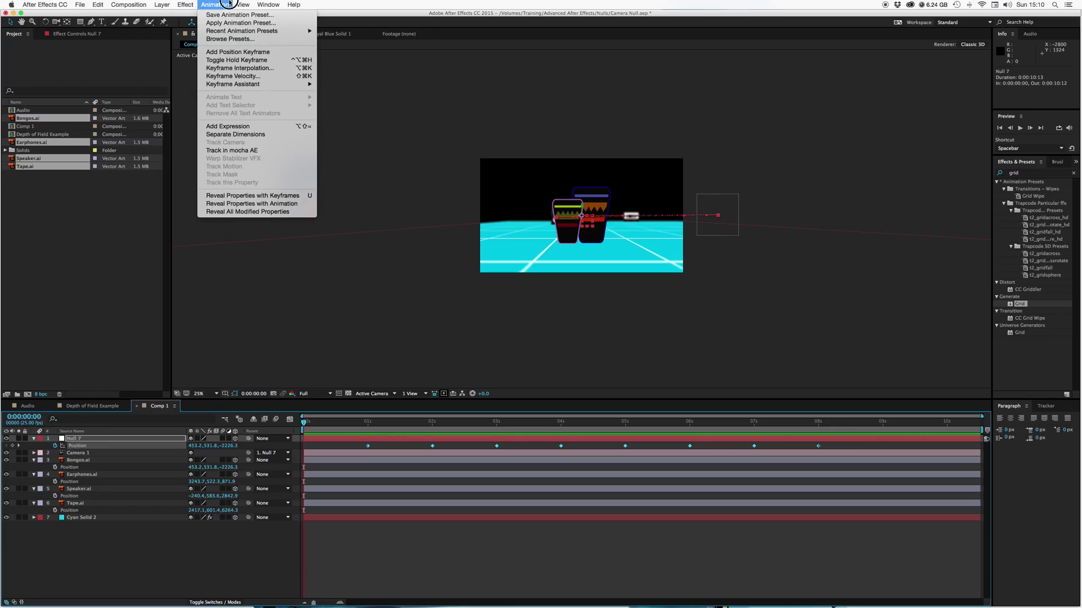
mouse_move(238, 88)
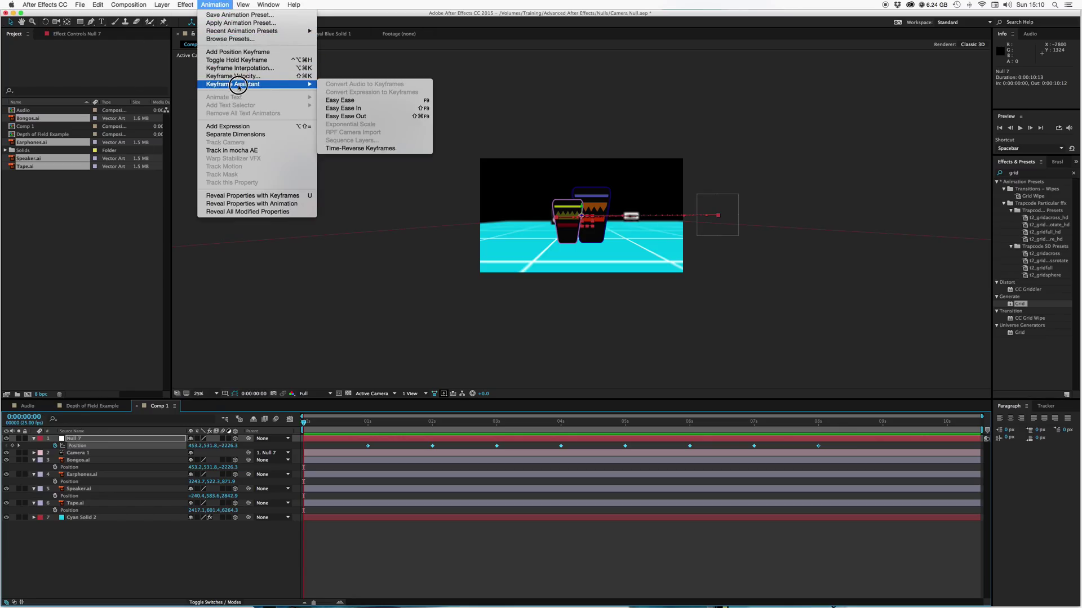
left_click(342, 100)
Preview the eased camera glide, then return to the start of the composition.
key("space")
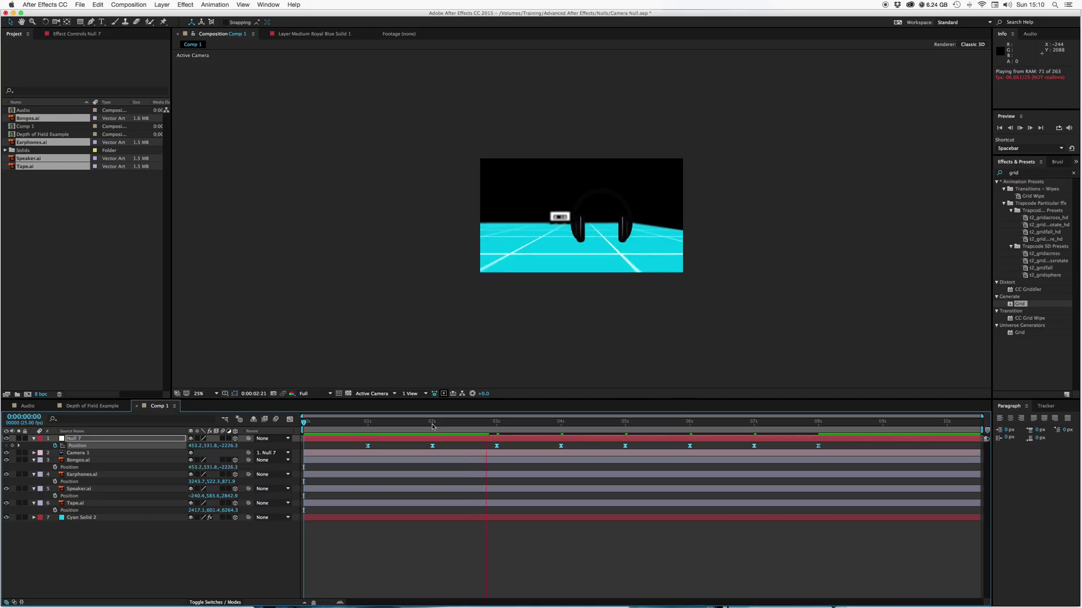
left_click(427, 423)
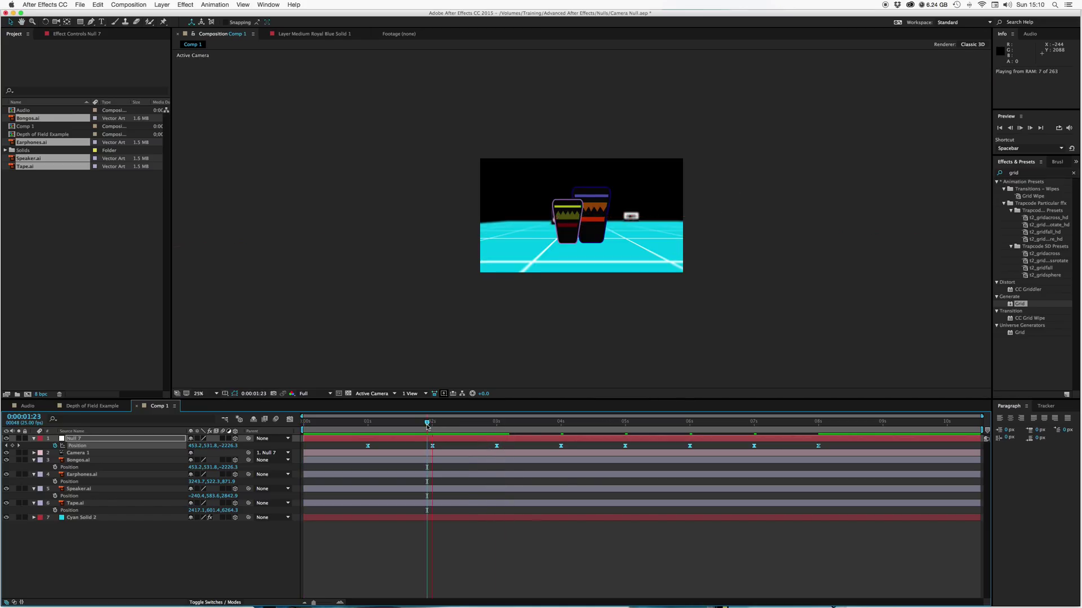
left_click_drag(427, 425, 425, 427)
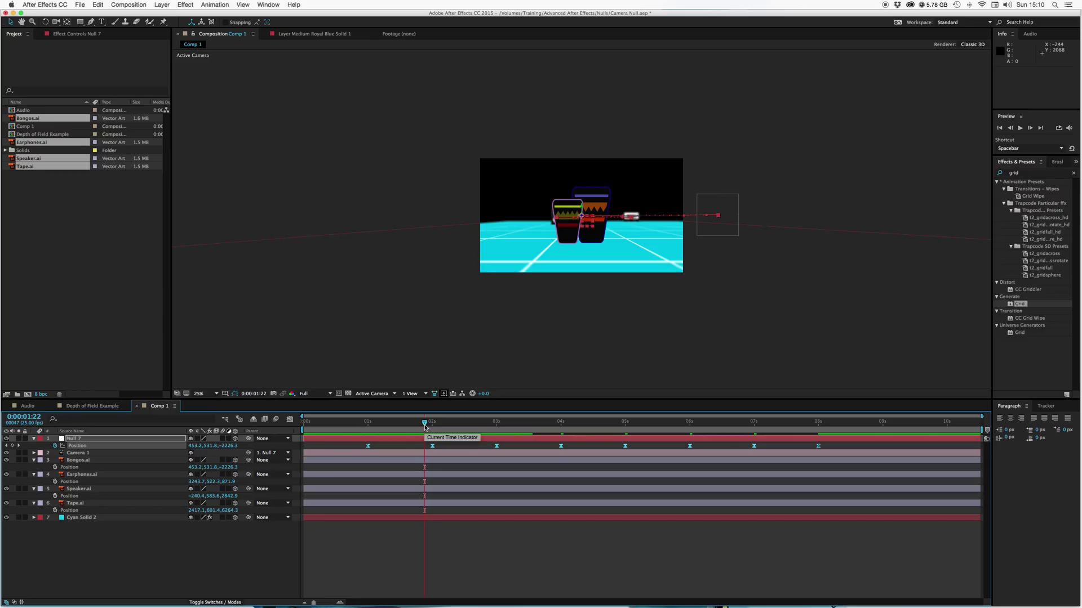
key("Home")
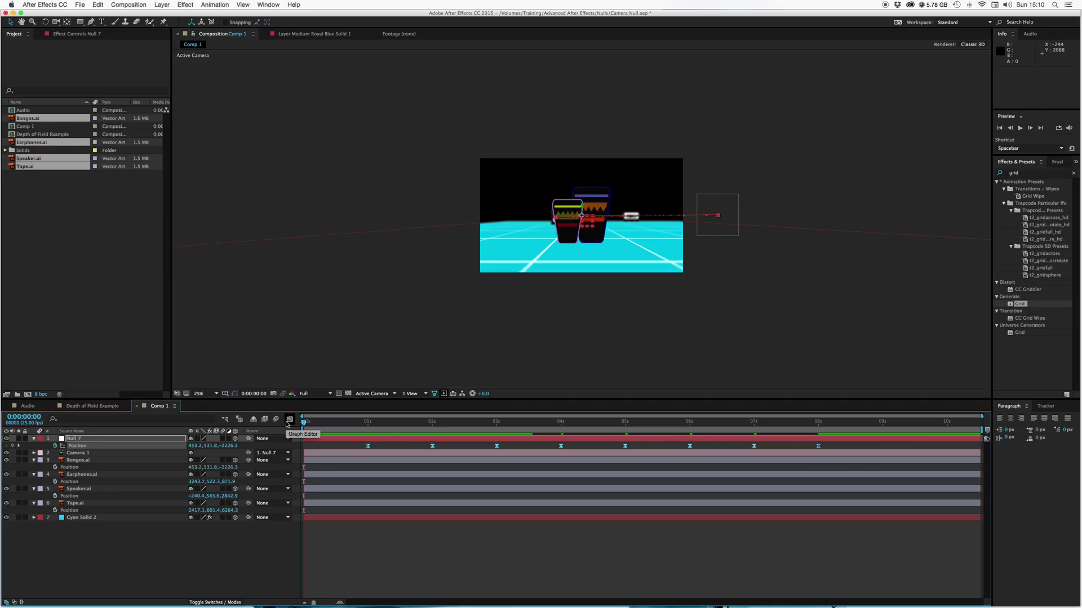
Add the expression wiggle(0.5,30) to Null 7's Position and preview the drifting camera.
left_click(387, 547)
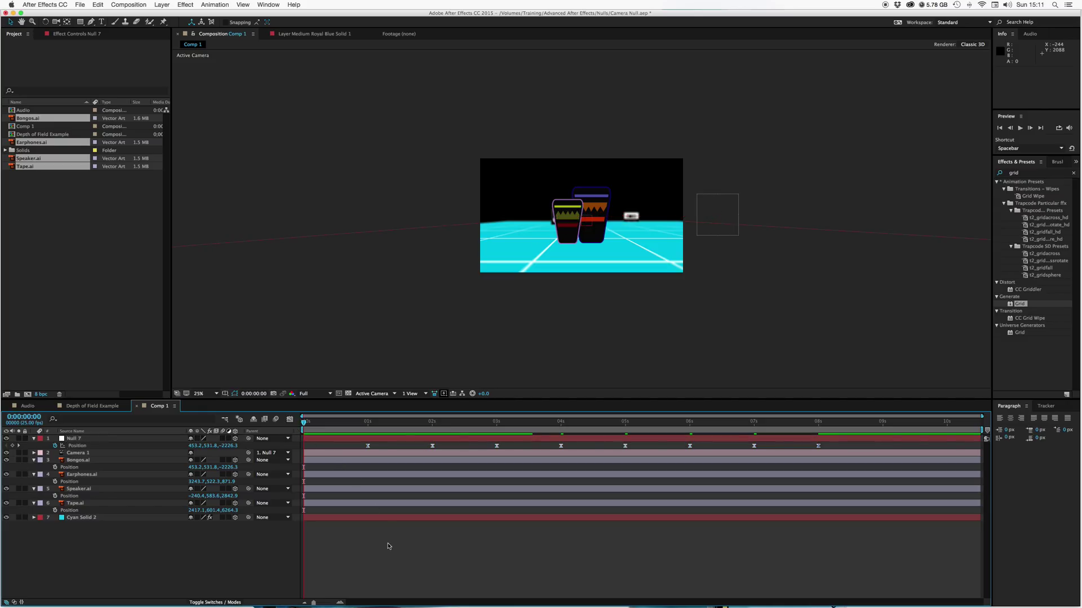
left_click(54, 447, "alt")
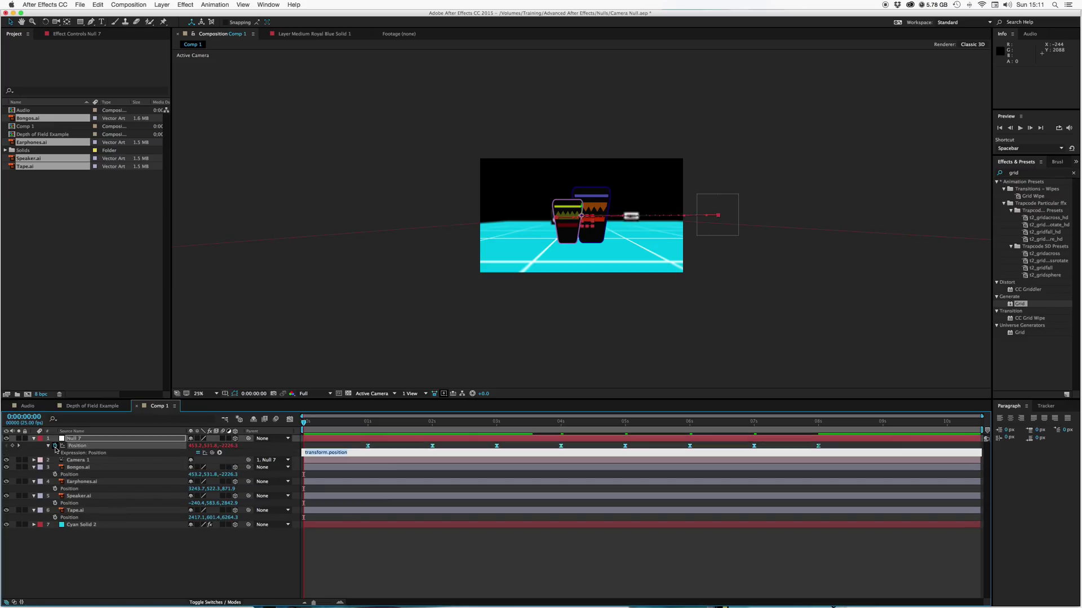
type("wiggle(0.5,30")
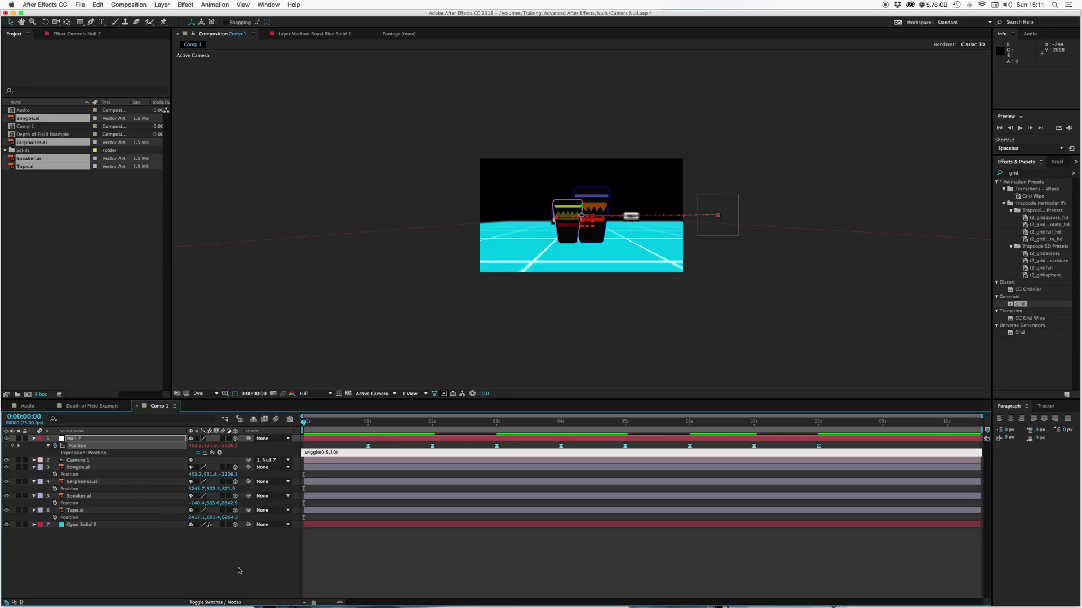
left_click(376, 572)
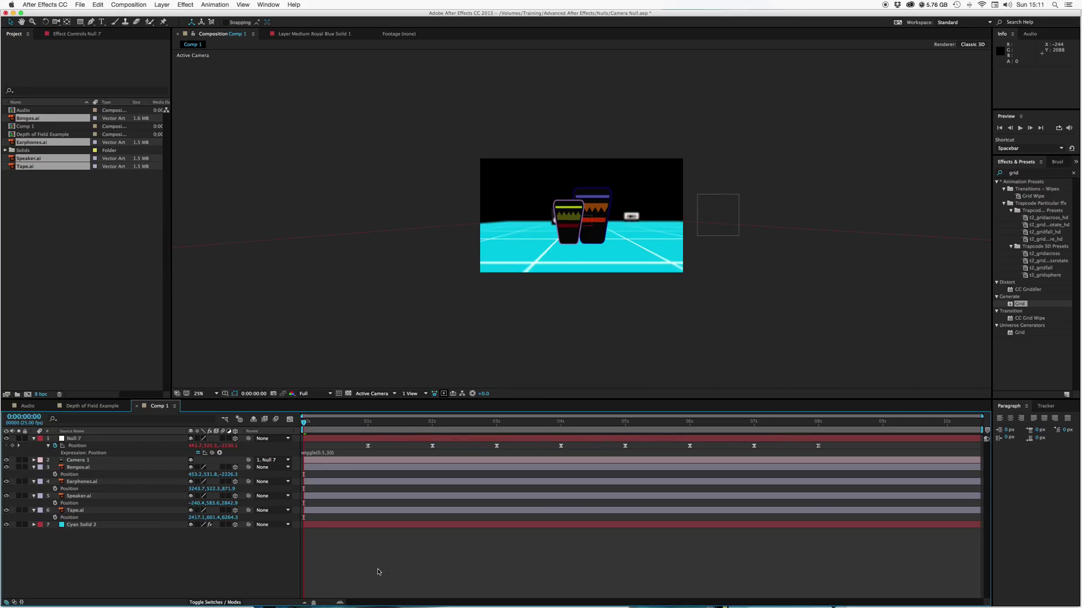
key("space")
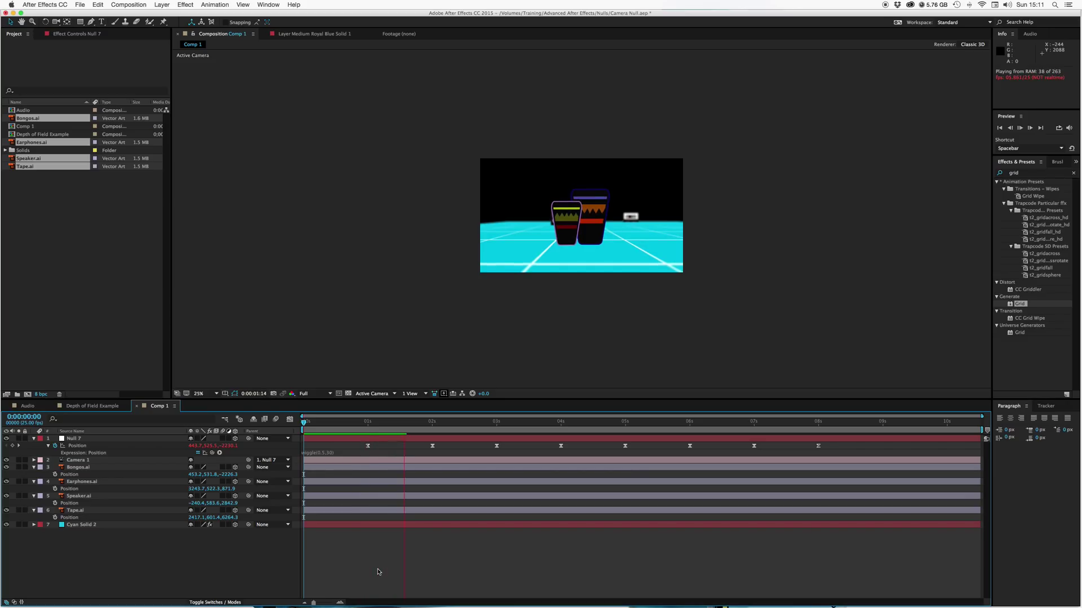
key("space")
Set viewer magnification to Fit up to 100% and play the animation from the start.
left_click(216, 394)
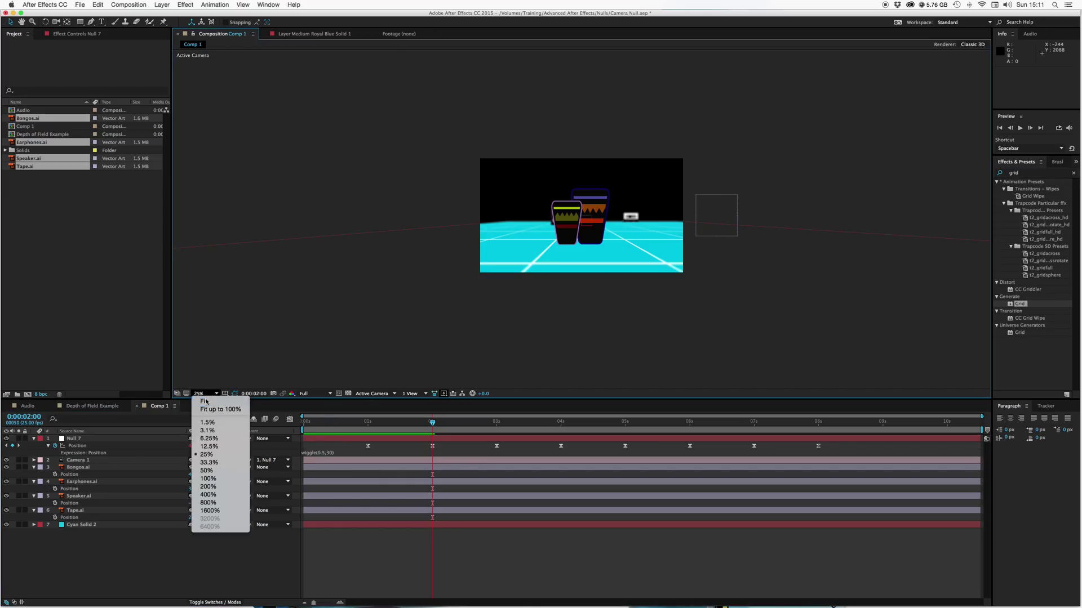
left_click(214, 398)
left_click(304, 420)
key("space")
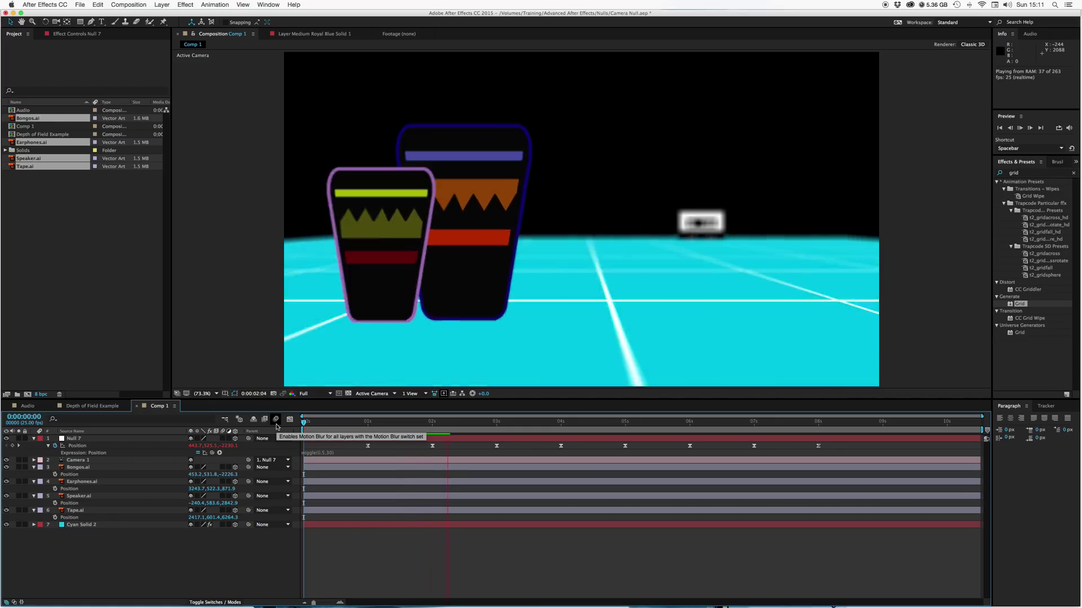
Stop the preview at 0s and collapse the Null 7 and Bongos.ai layers.
left_click(276, 422)
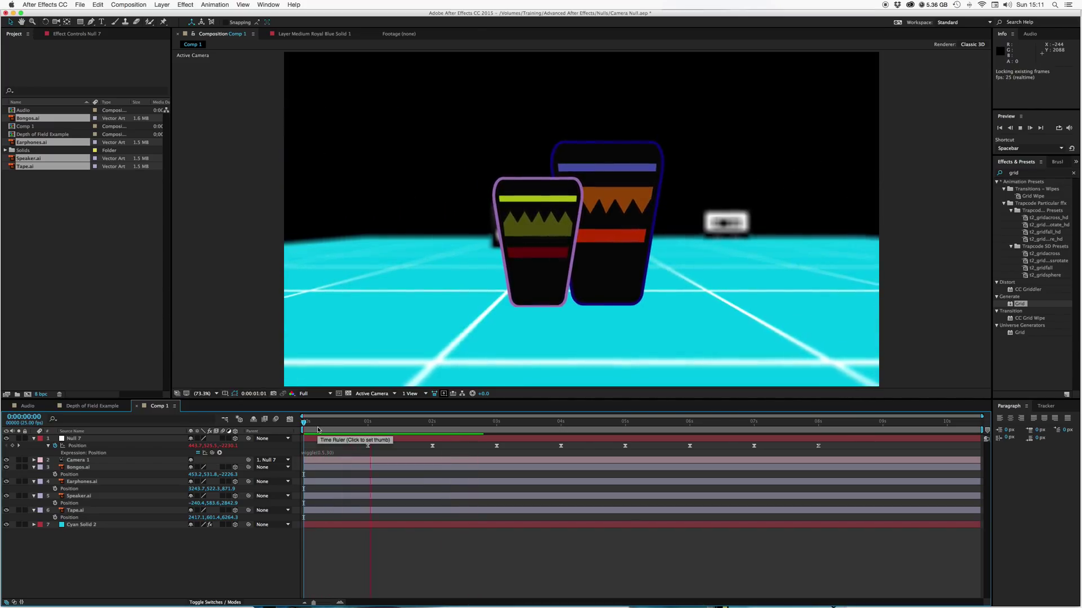
key("space")
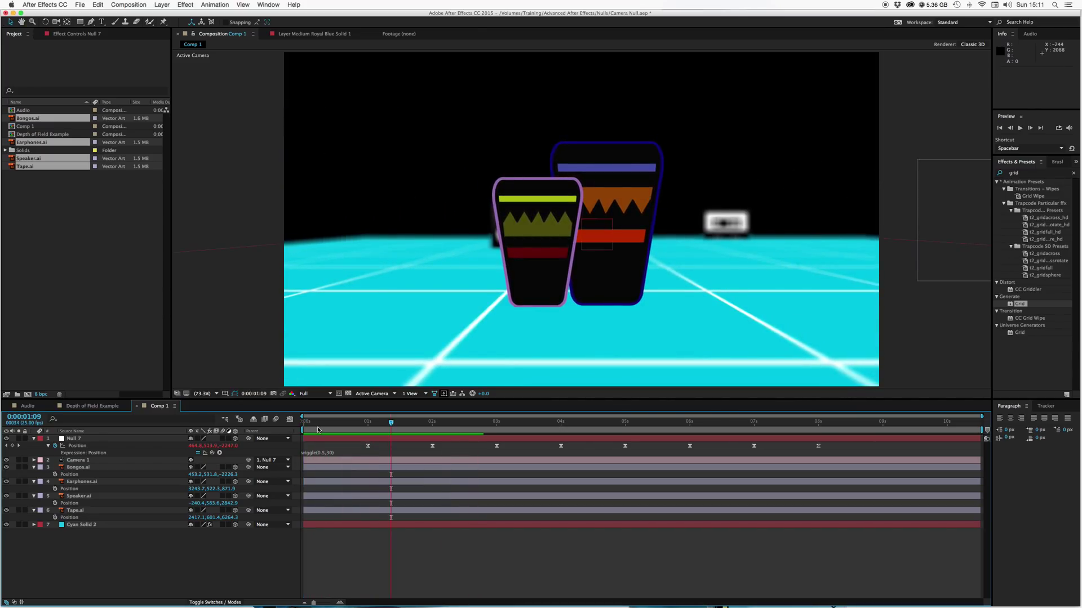
key("Home")
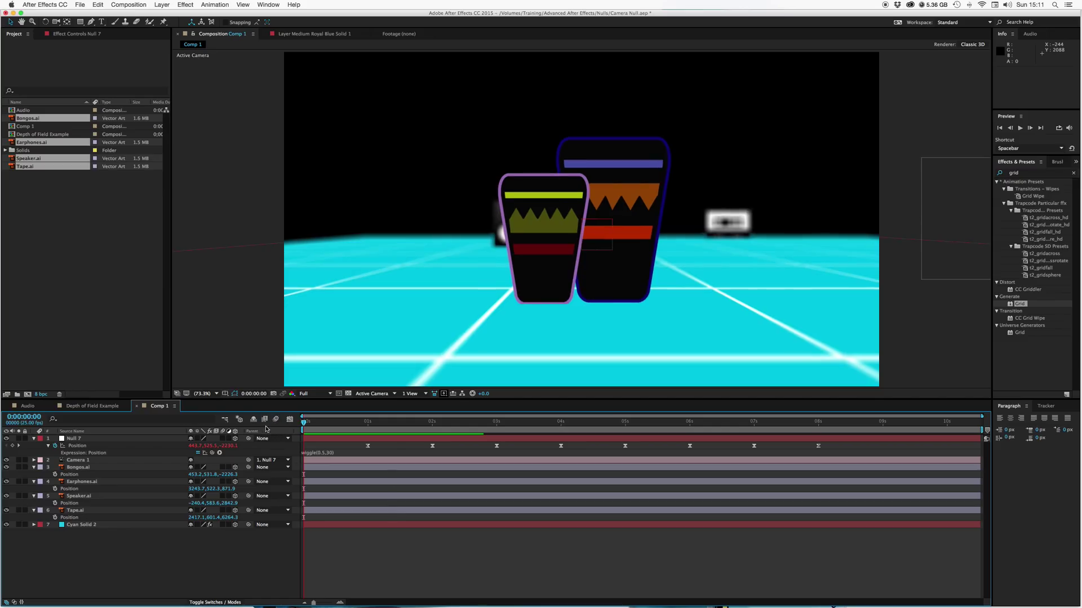
left_click(34, 439)
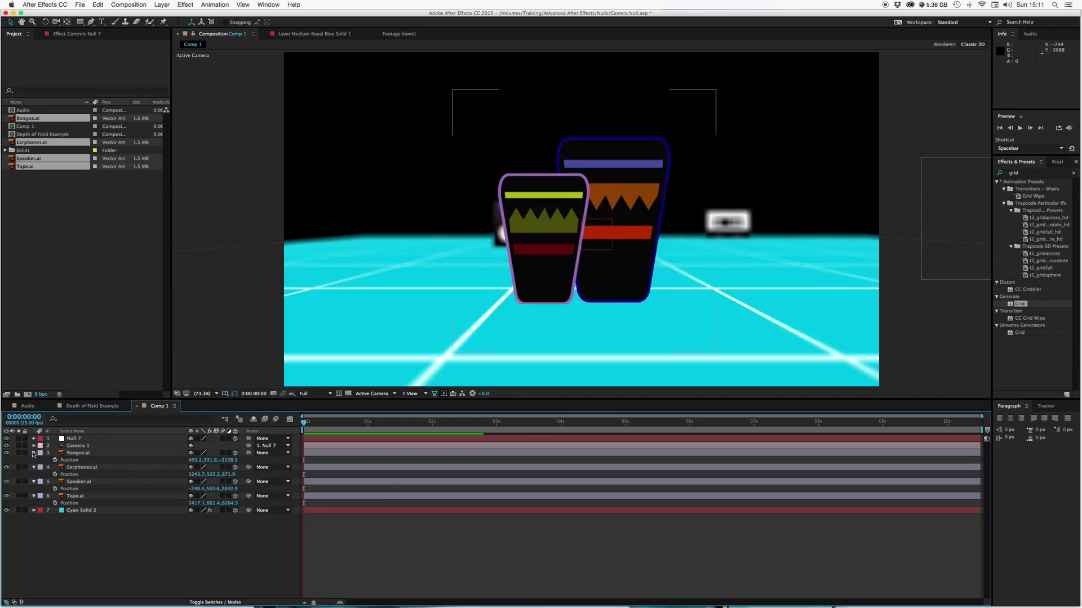
left_click(33, 453)
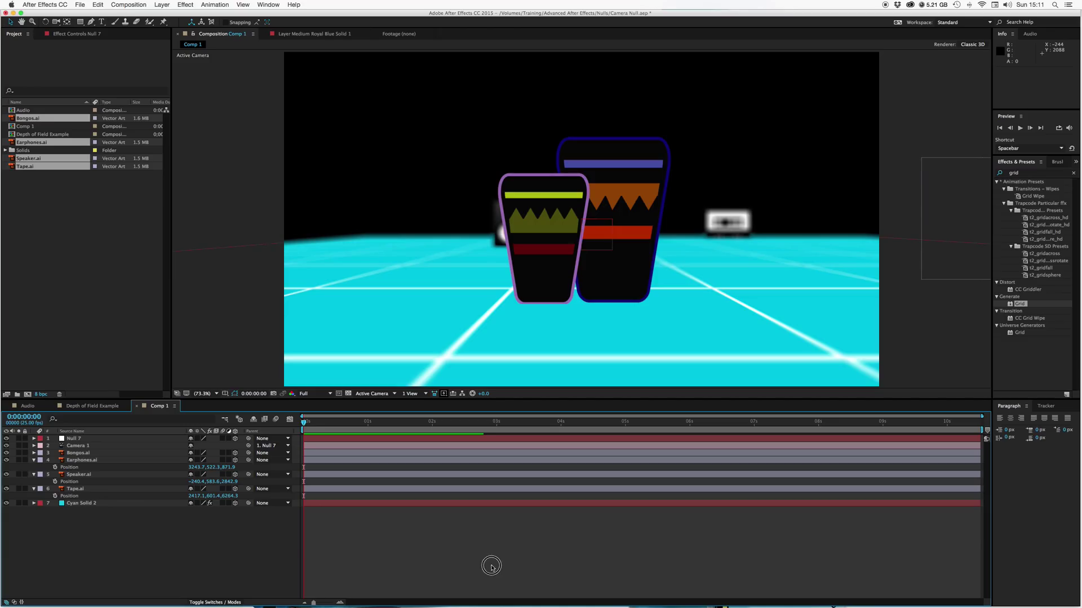
Create Light 1 as a shadow-casting Point light with Shadow Darkness 50%.
left_click(153, 5)
mouse_move(164, 15)
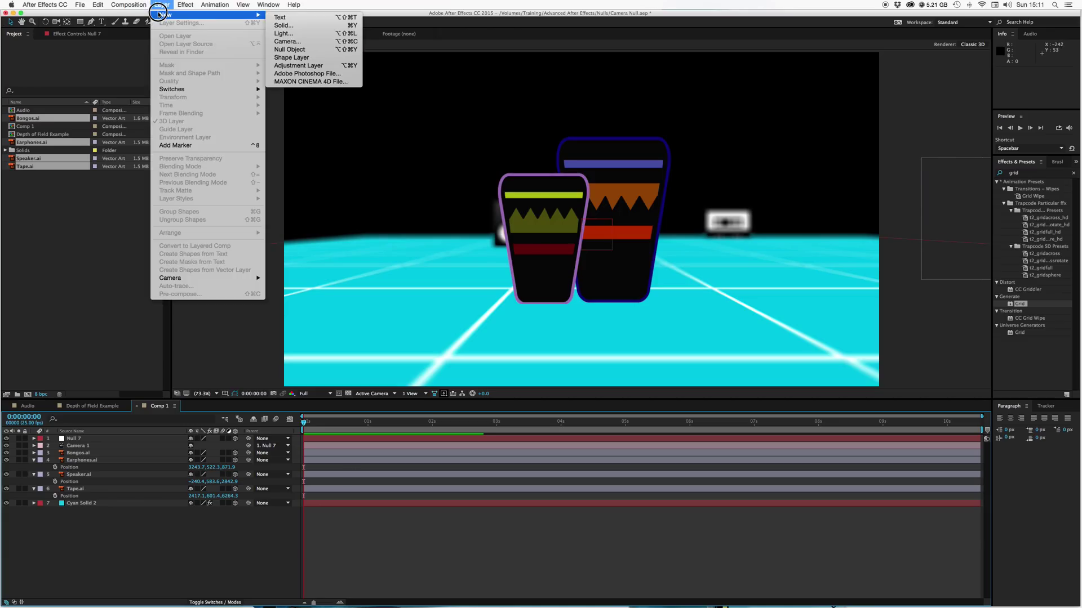
left_click(344, 31)
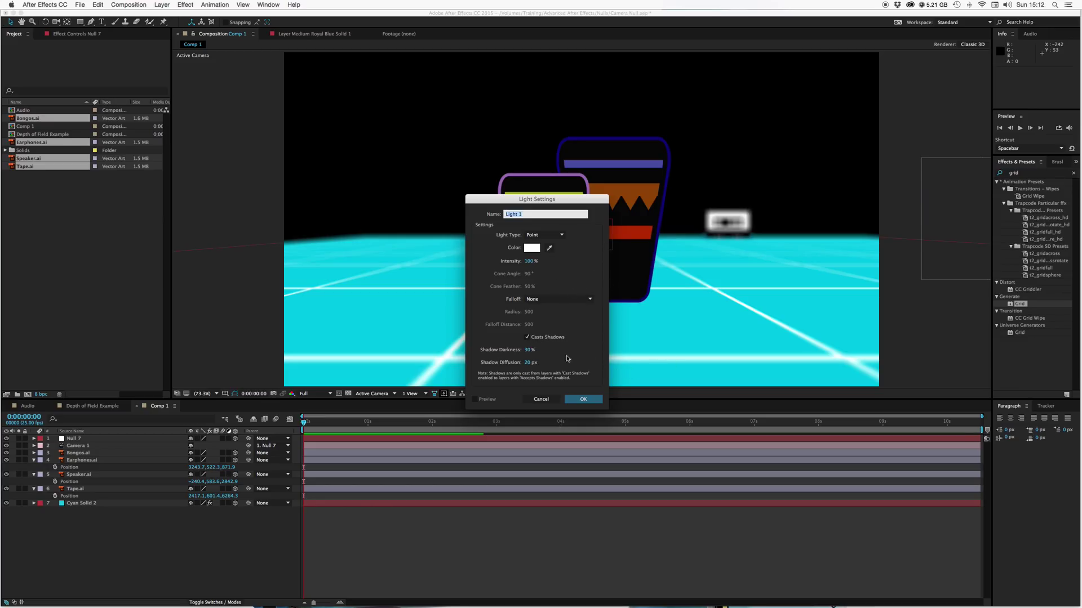
left_click(528, 351)
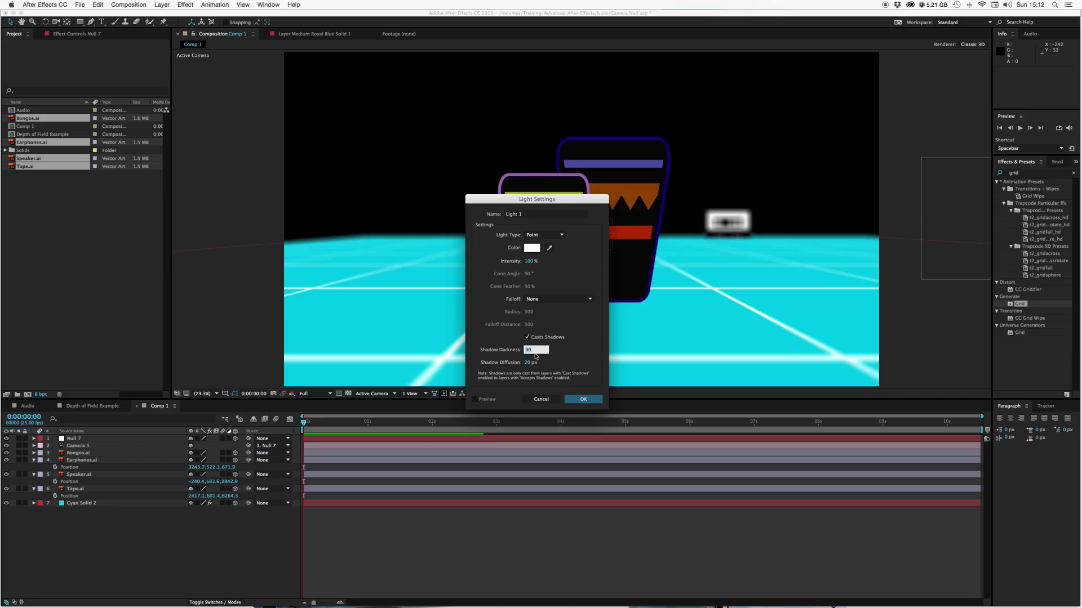
type("50")
key("Return")
Add Light 1 and, in Custom View 1, push it along its depth axis.
left_click(597, 404)
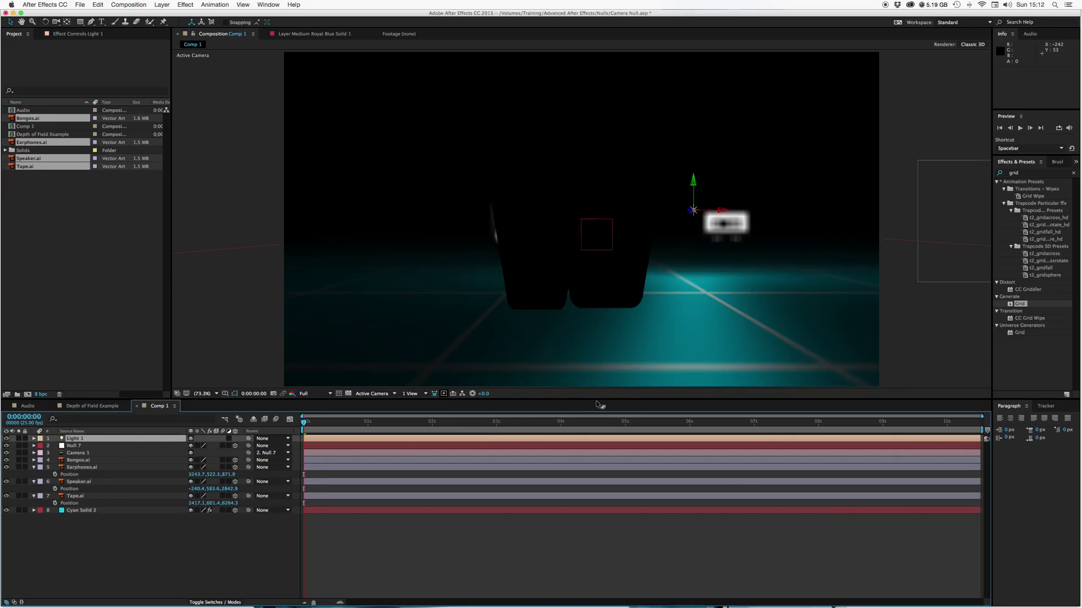
left_click(390, 395)
left_click(393, 478)
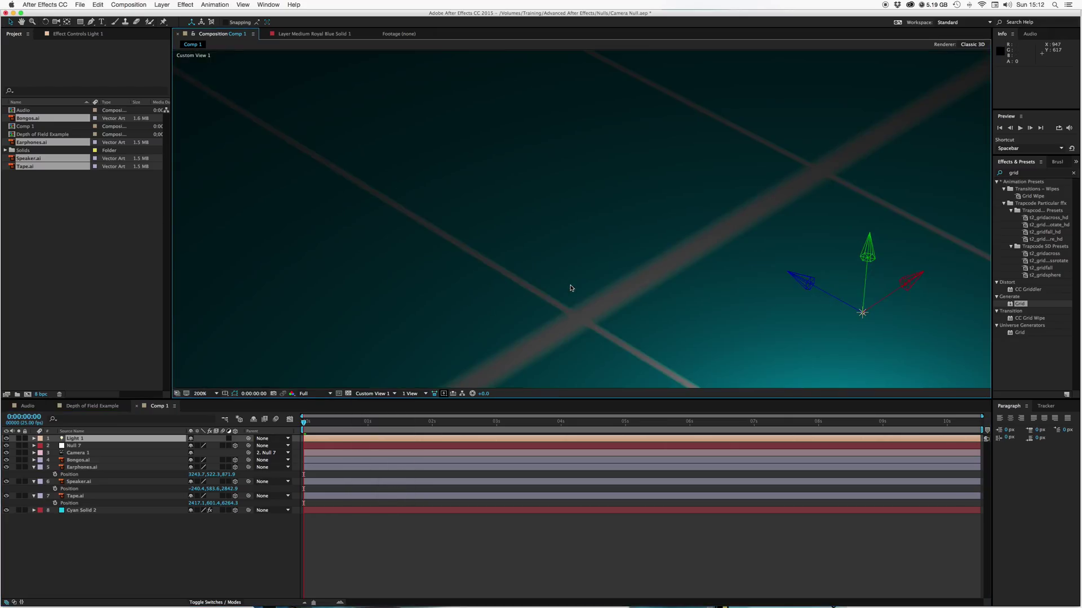
key("period")
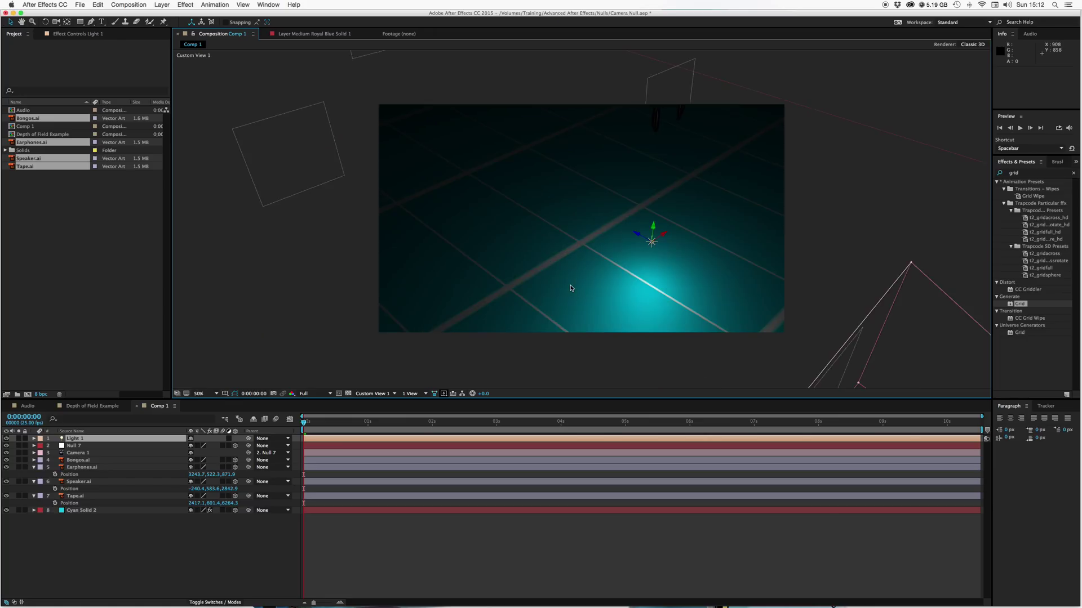
key("comma")
left_click_drag(616, 231, 919, 256)
key("comma")
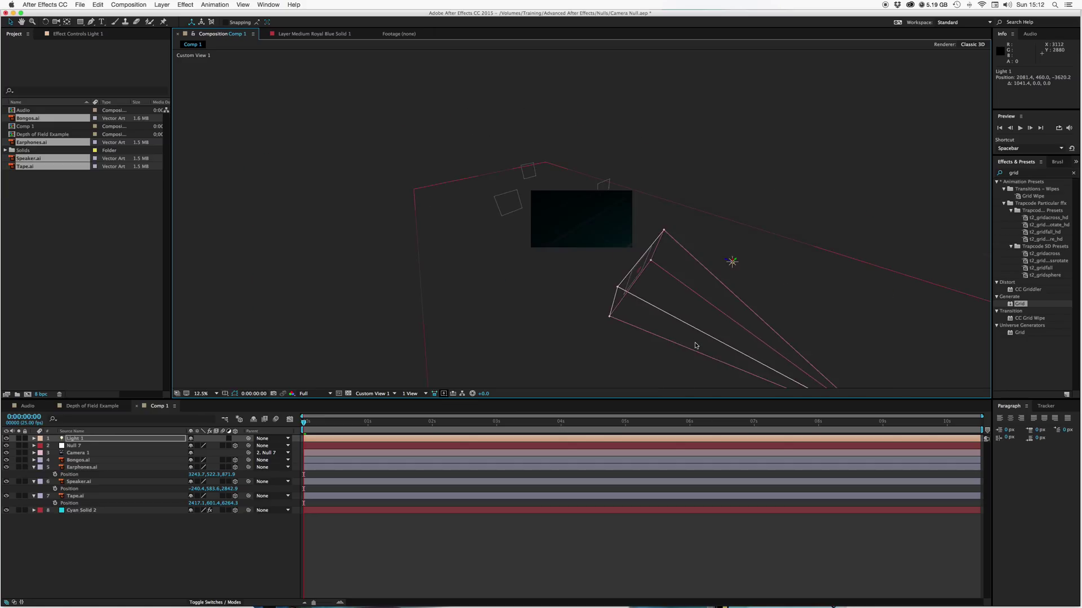
key("comma")
In Active Camera view, raise Light 1 and shift it left to 973.4, −224.0, −3620.2.
left_click(378, 394)
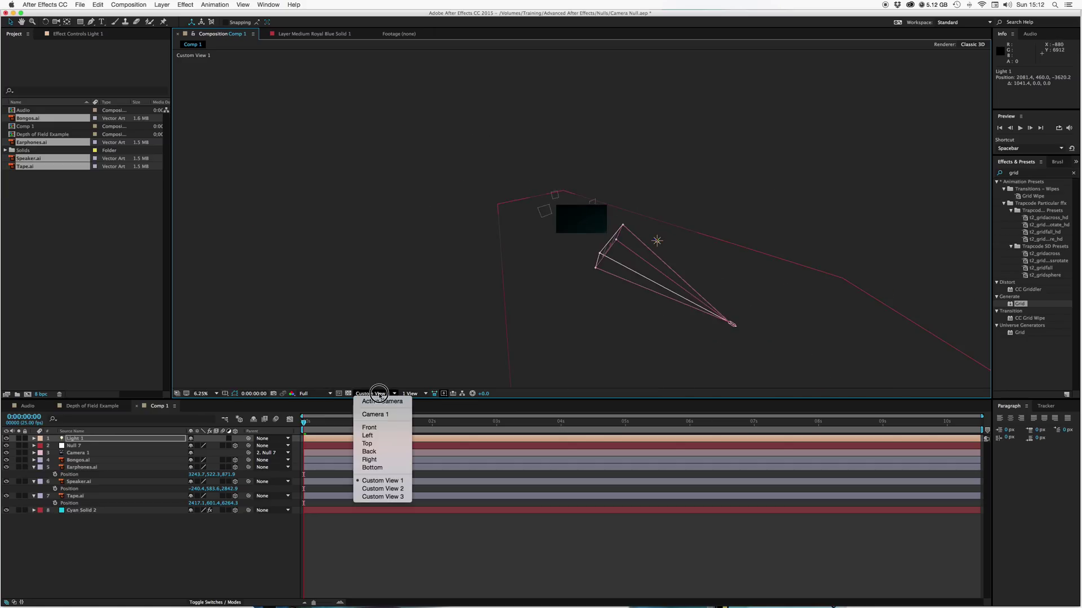
left_click(381, 401)
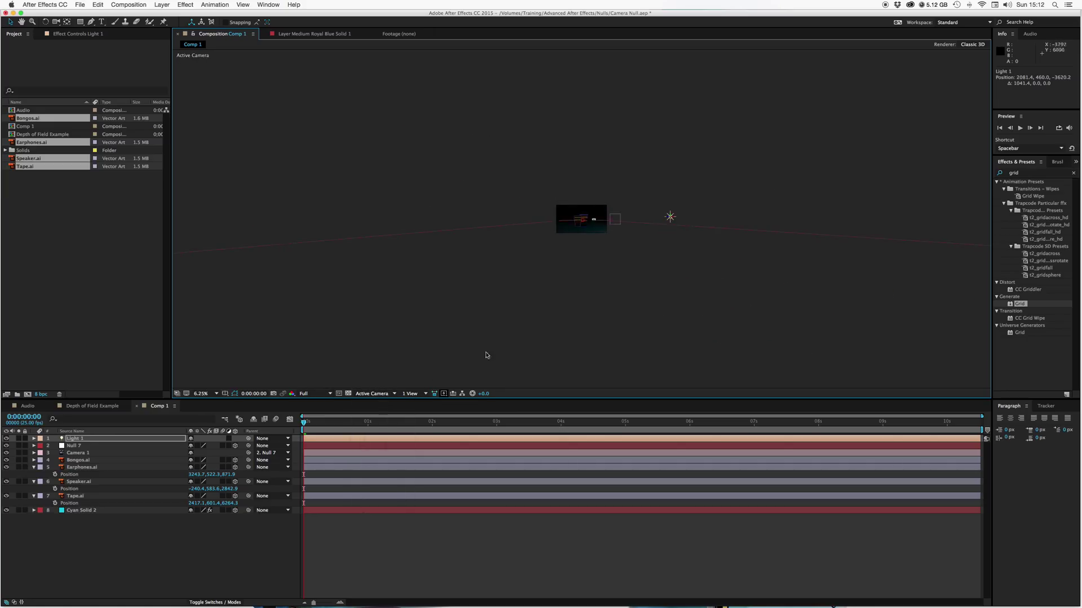
key("period")
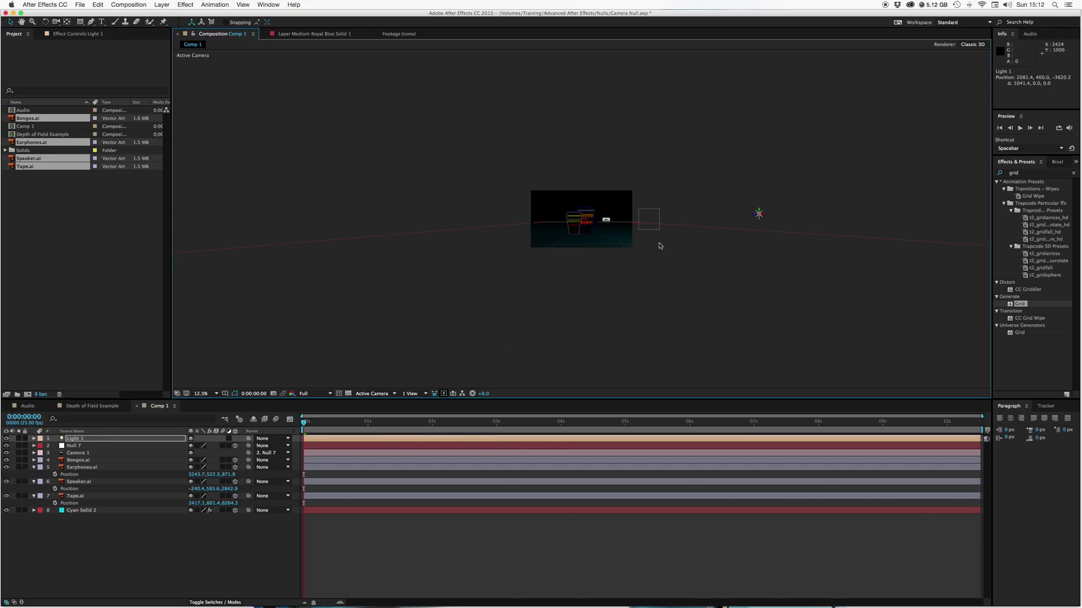
key("period")
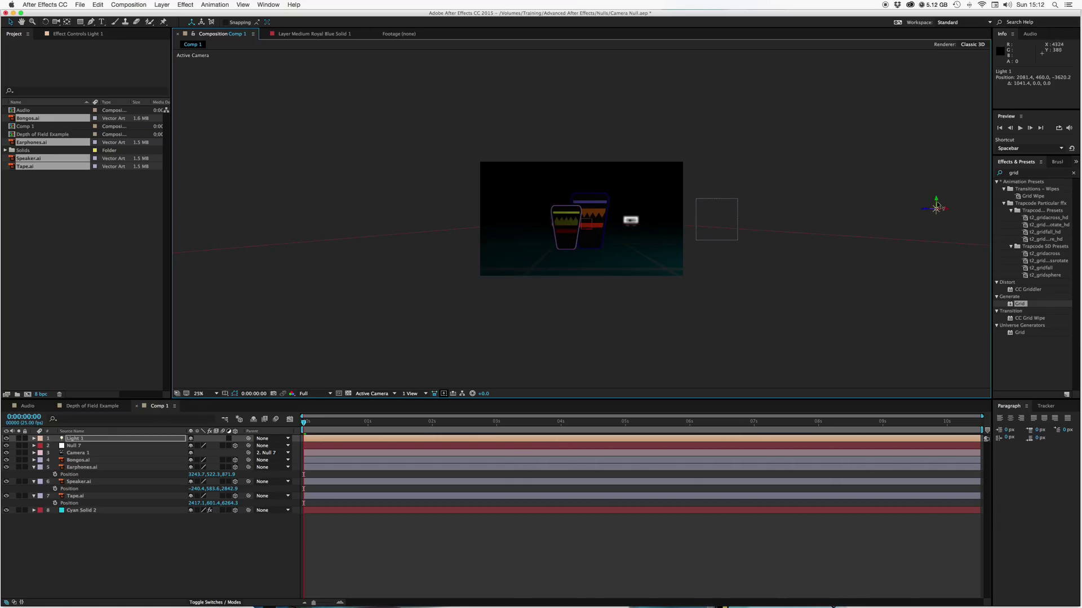
left_click_drag(936, 207, 936, 135)
left_click_drag(944, 85, 832, 92)
left_click_drag(694, 79, 698, 61)
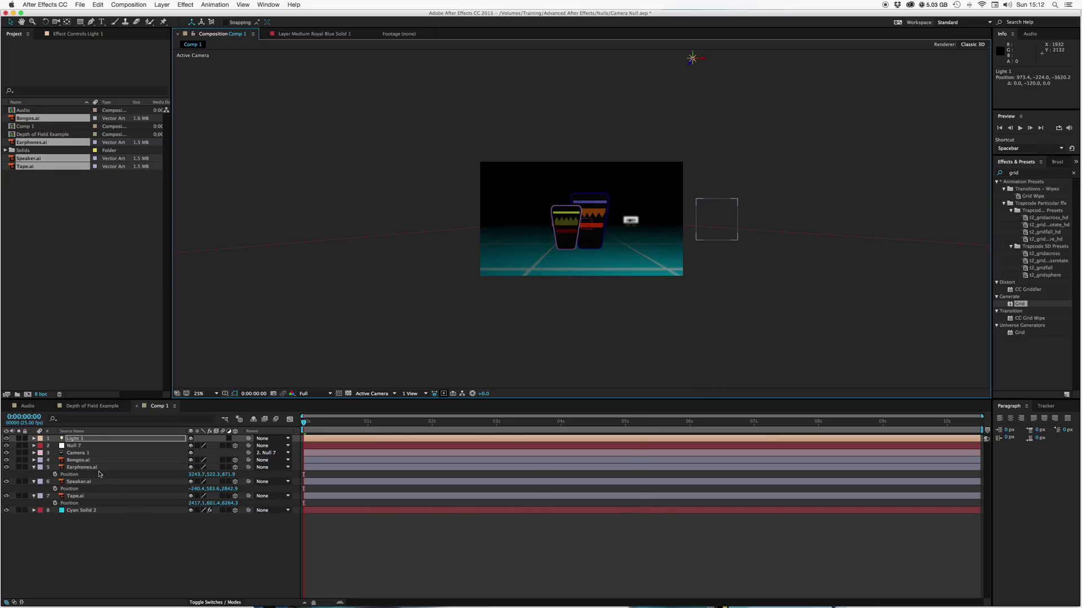
Turn Casts Shadows On in Material Options for Bongos, Earphones, Speaker and Tape.
left_click(79, 460)
left_click(81, 498, "shift")
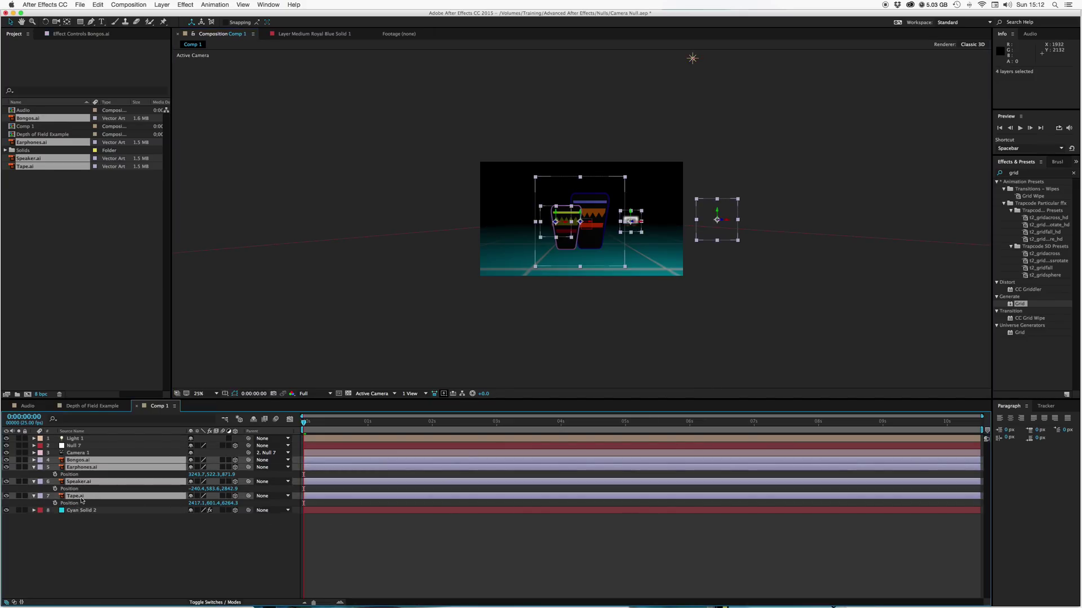
left_click(33, 461)
left_click(41, 531)
left_click(191, 538)
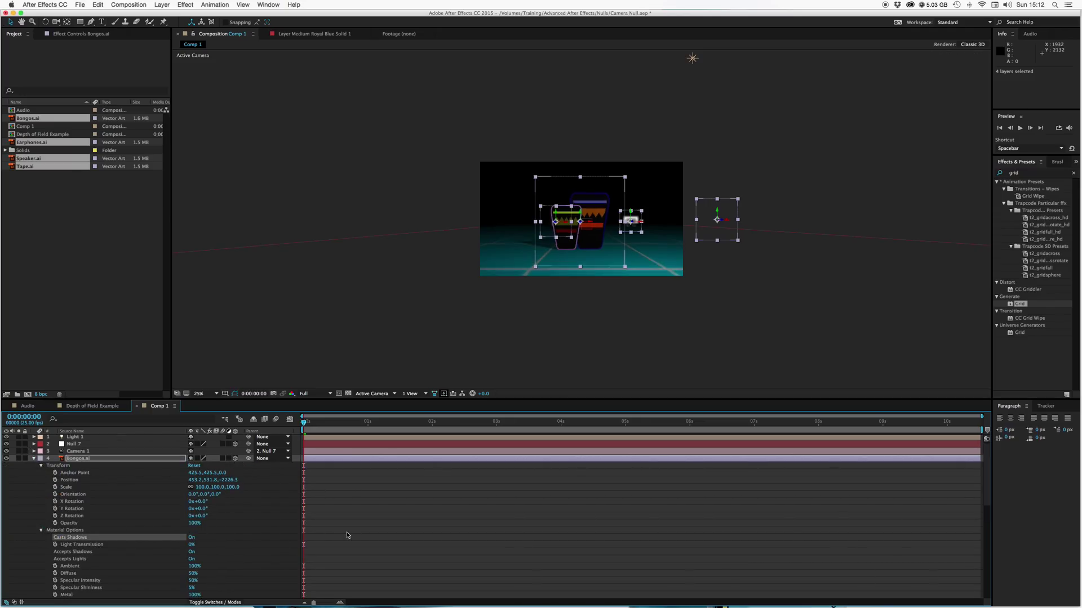
scroll(116, 518, "down", 5)
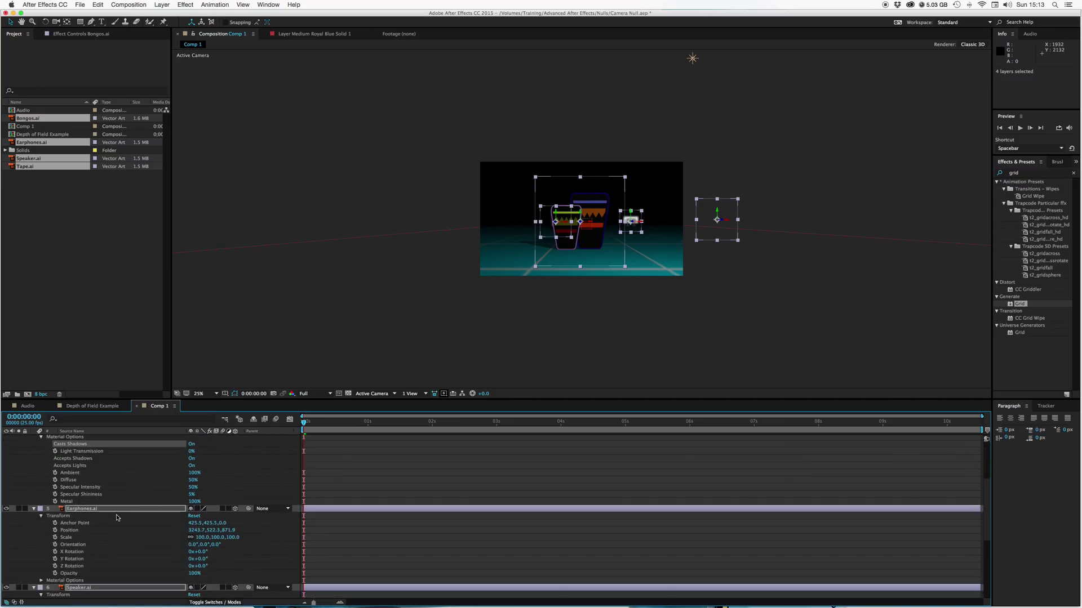
left_click(40, 580)
scroll(40, 569, "down", 3)
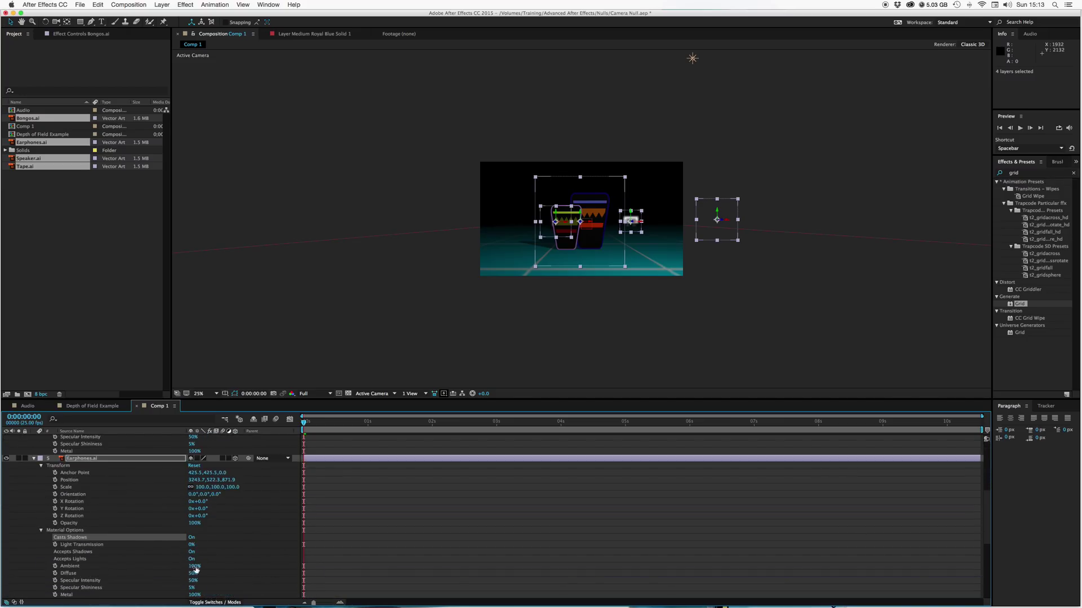
scroll(48, 495, "up", 7)
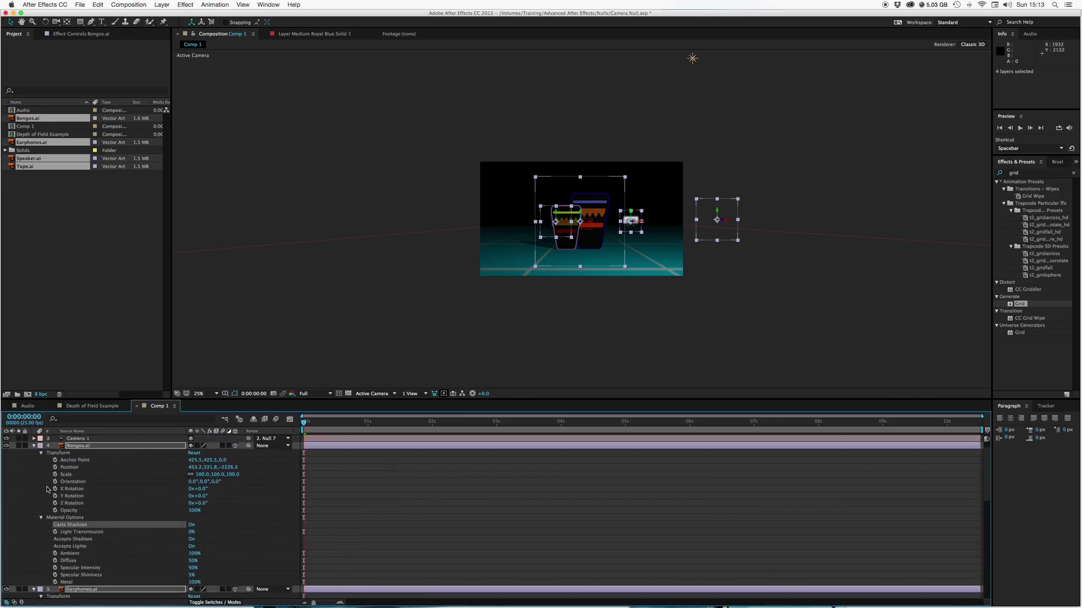
left_click(34, 440)
left_click(498, 520)
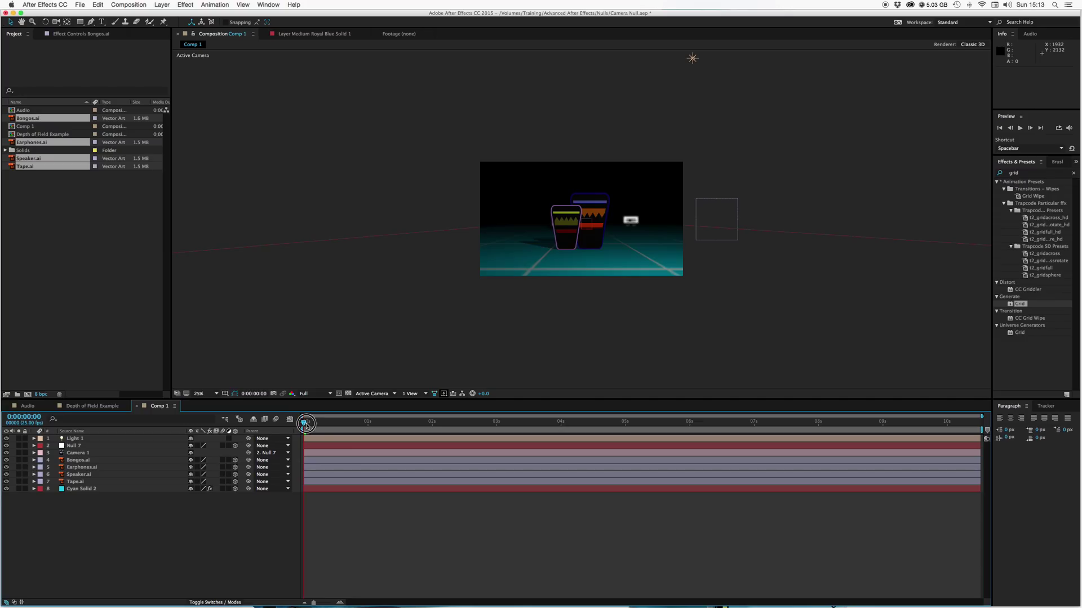
Parent Light 1 to Null 7 with the pick-whip and preview the shadowed camera move.
left_click_drag(306, 425, 270, 420)
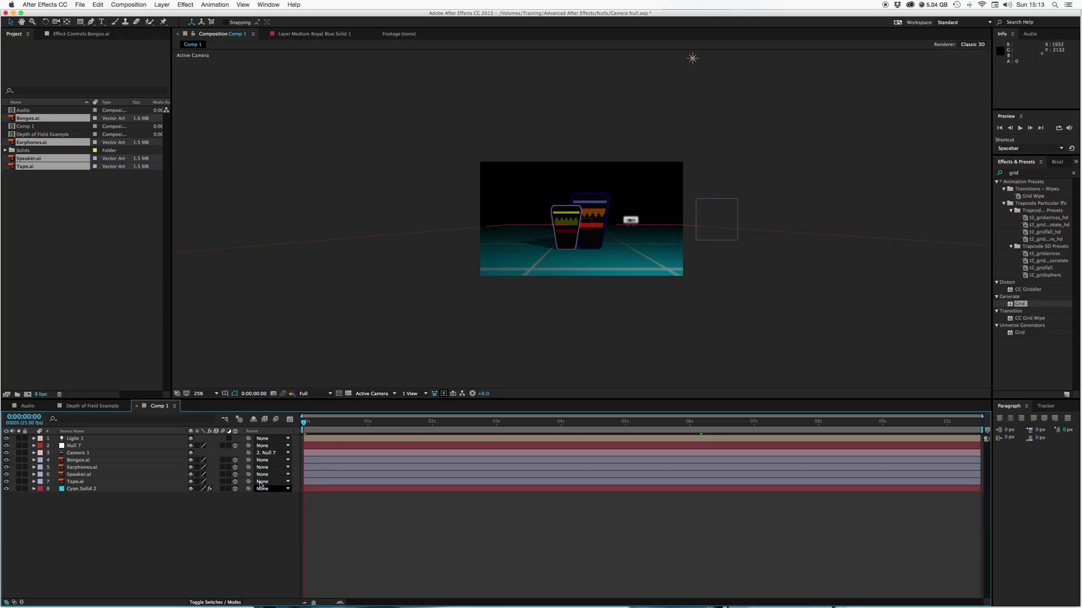
left_click_drag(249, 440, 119, 446)
key("space")
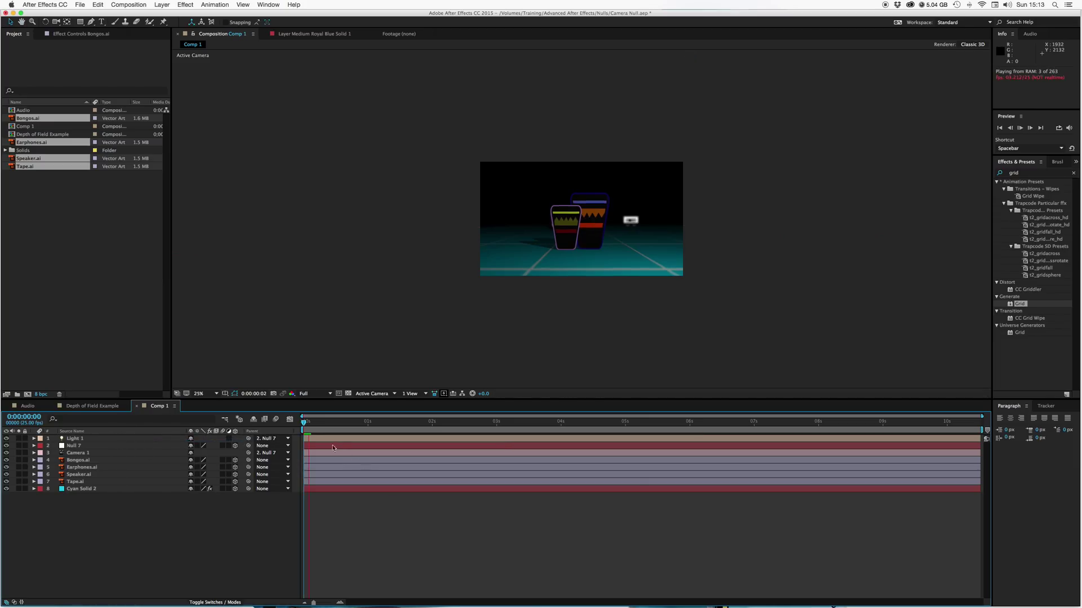
mouse_move(305, 422)
left_mouse_down()
mouse_move(917, 437)
mouse_move(297, 429)
left_mouse_up()
Select the Cyan Solid 2 floor layer and reveal its properties.
left_click(443, 458)
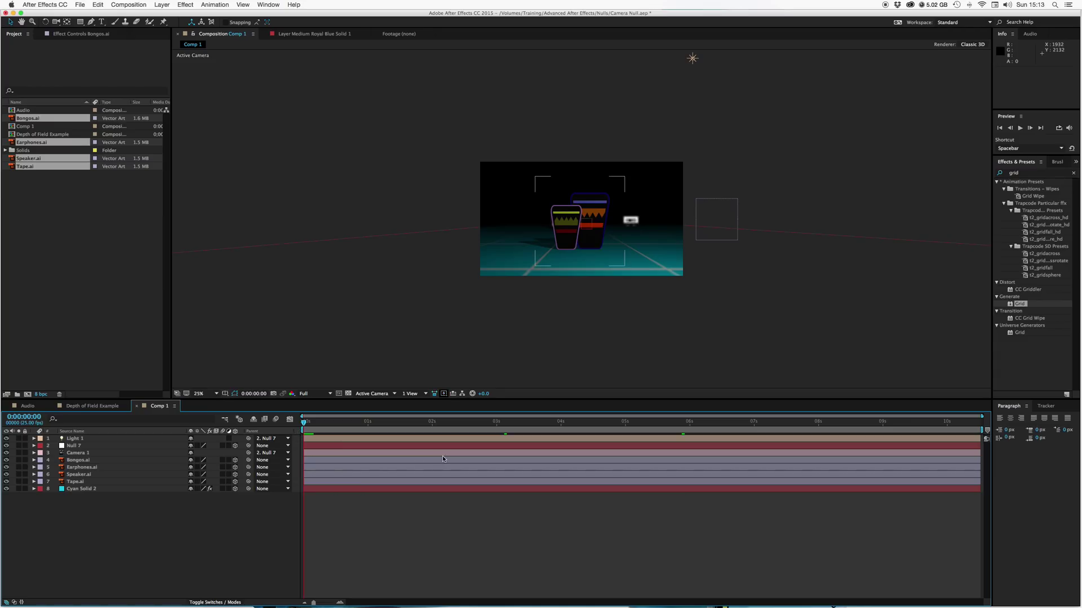
left_click(433, 489)
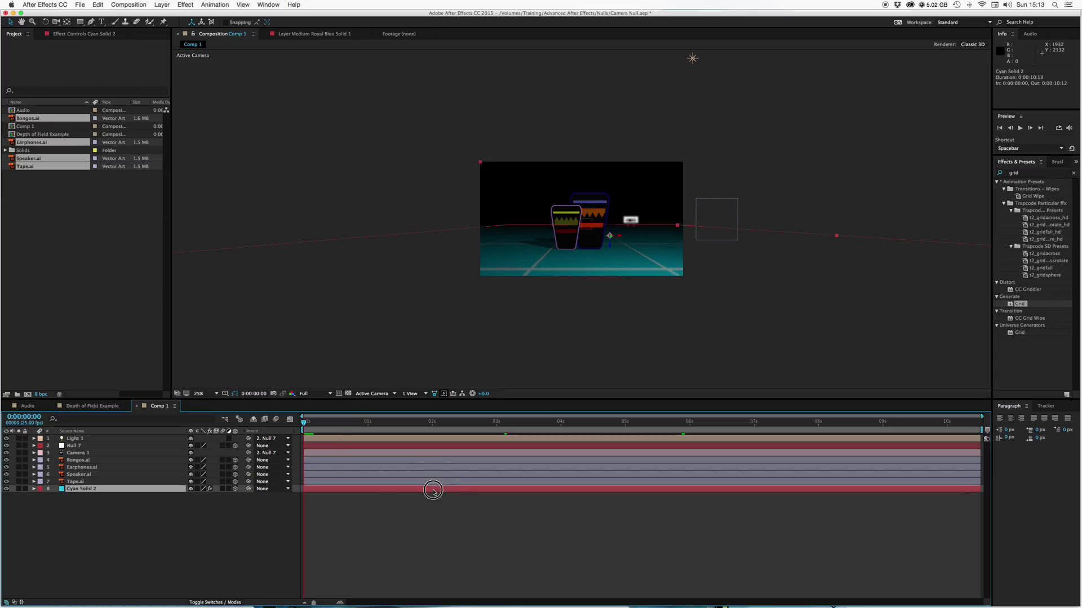
left_click(34, 489)
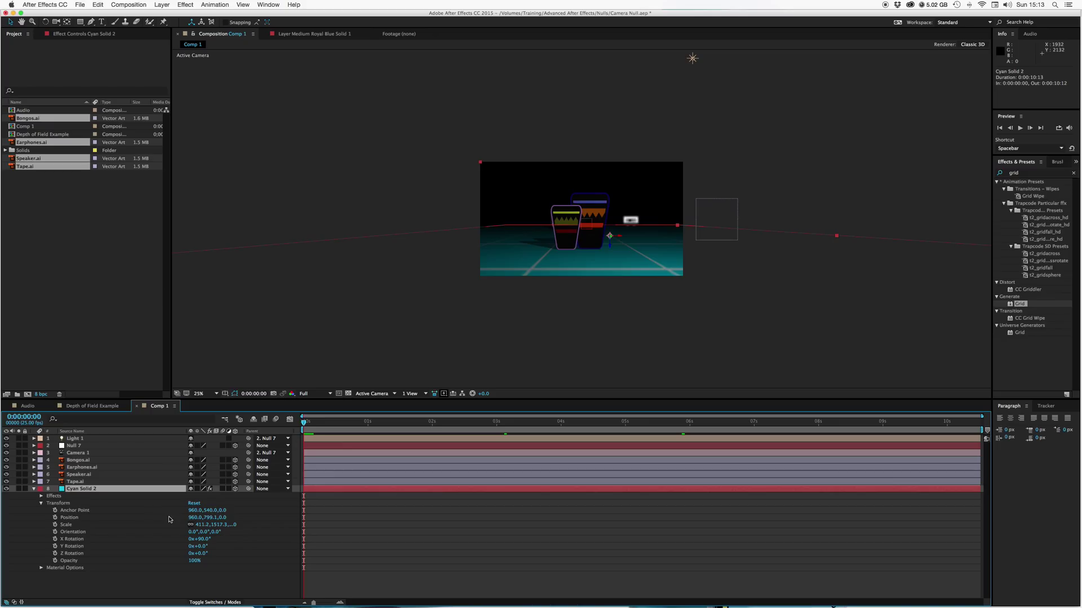
Try raising Light 1's Intensity to about 206%, then undo back to 100%.
left_click(34, 446)
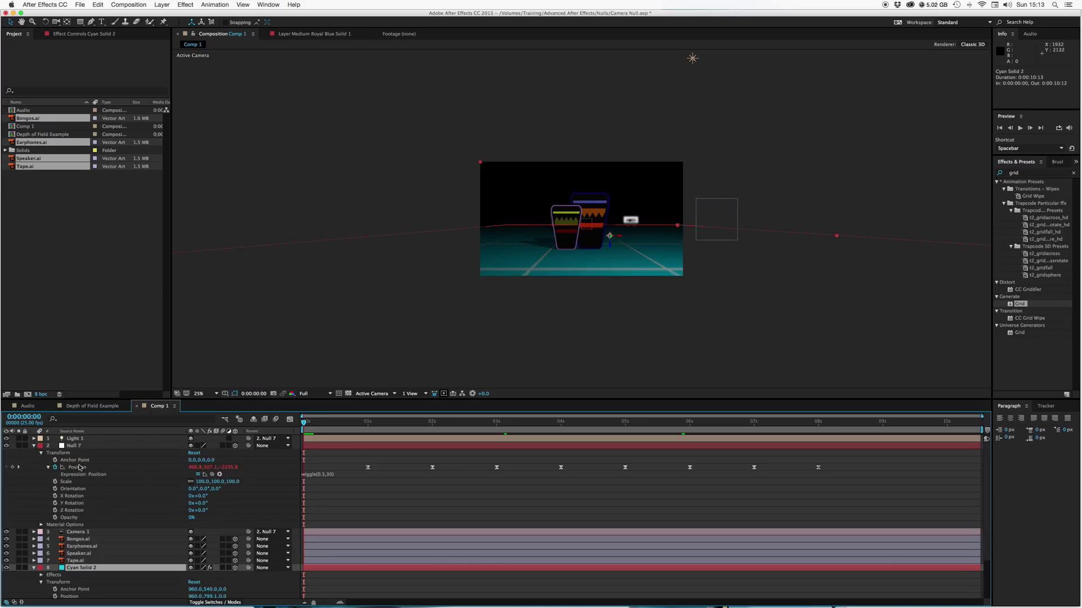
left_click(34, 439)
left_click(41, 453)
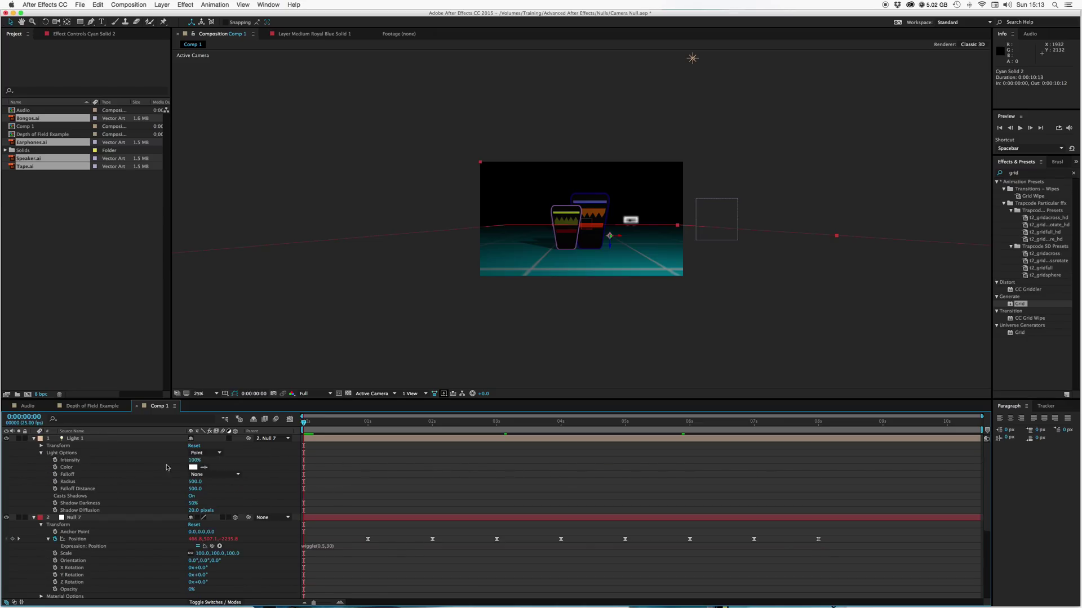
left_click_drag(194, 461, 245, 476)
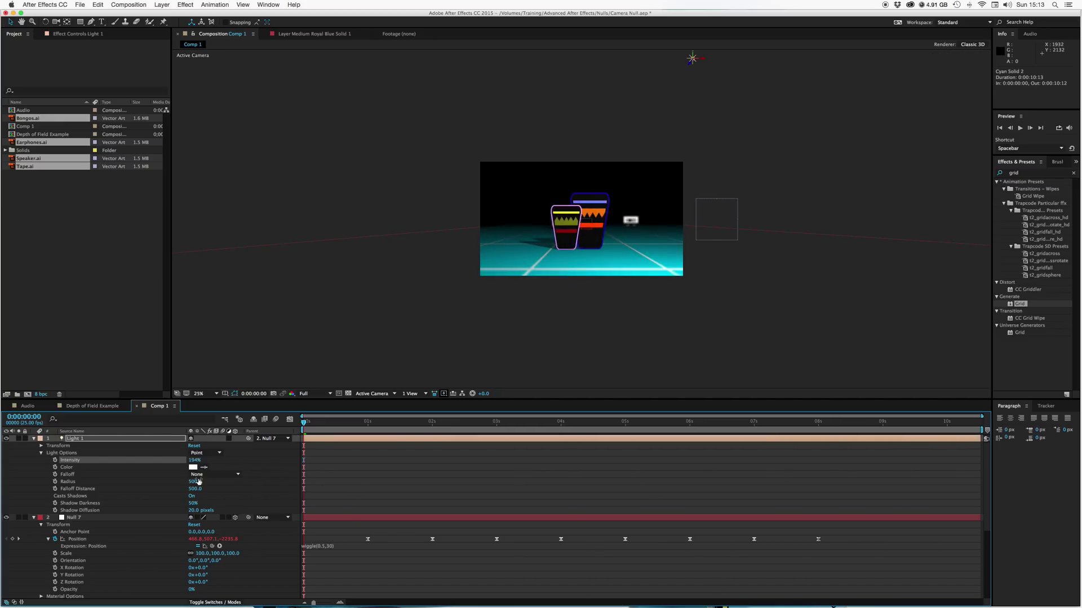
key("super+z")
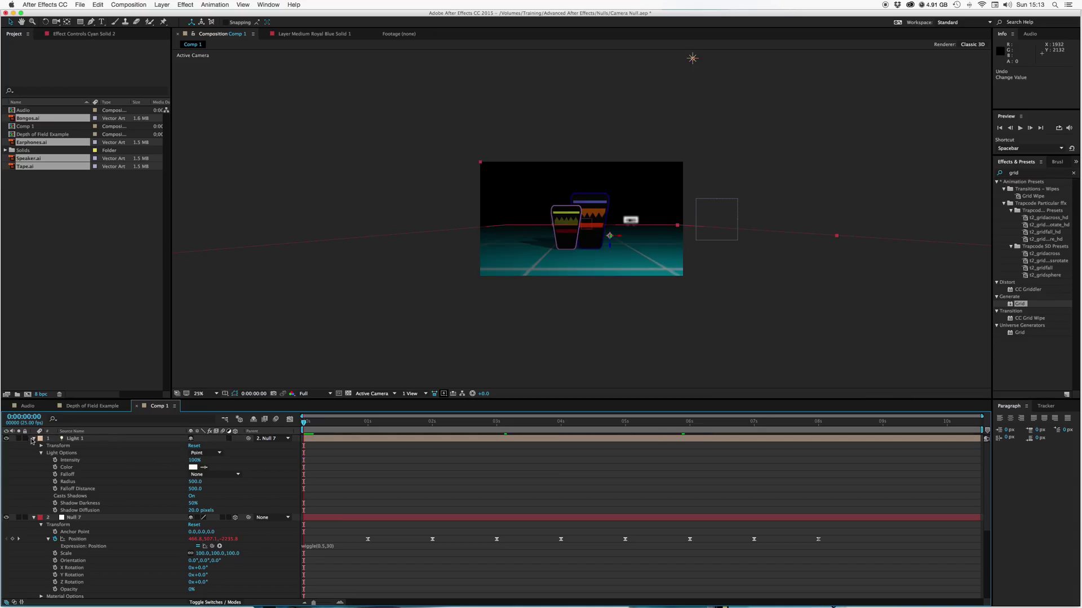
Set Cyan Solid 2's Accepts Lights to Off and preview the bright cyan floor with shadows.
left_click(34, 439)
left_click(33, 446)
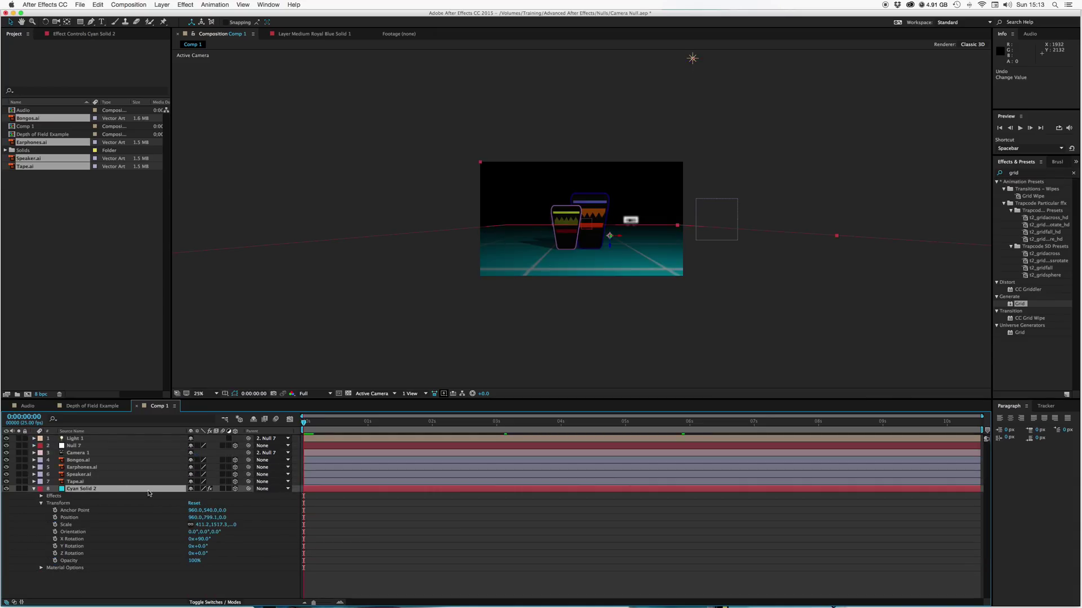
left_click(41, 568)
scroll(146, 522, "down", 3)
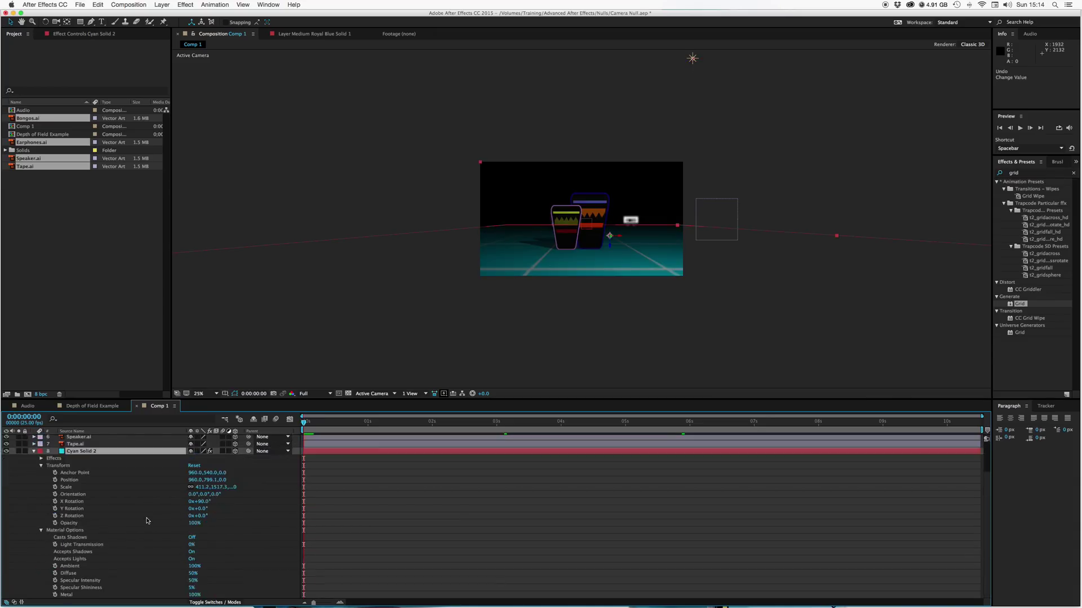
left_click(191, 560)
left_click(375, 551)
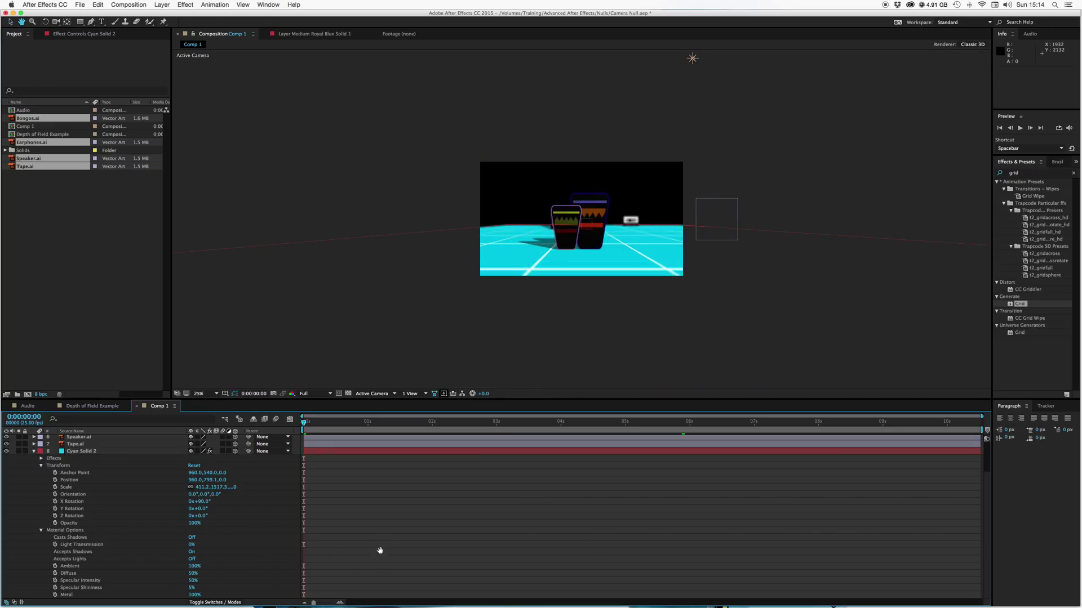
key("space")
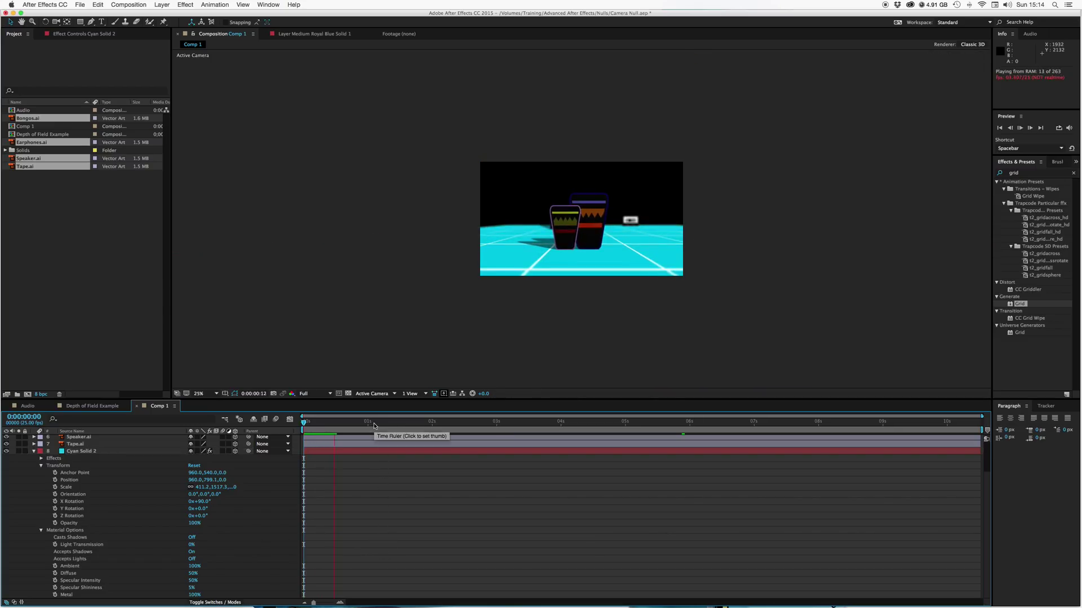
left_click_drag(374, 422, 499, 442)
Collapse the floor layer's properties, select Null 7, and return to the first frame.
left_click(33, 451)
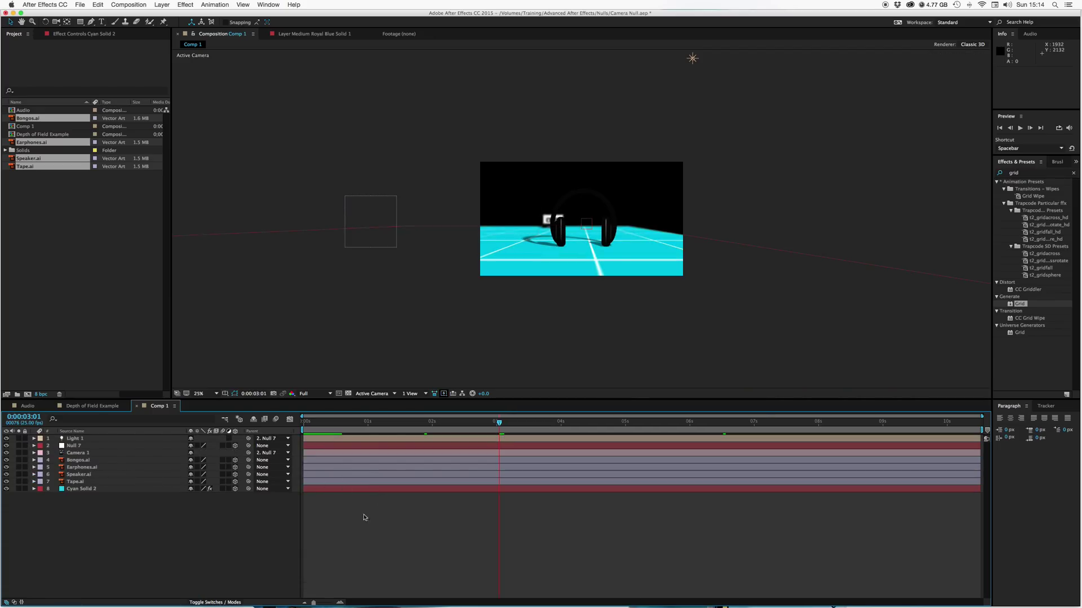
left_click(370, 445)
left_click(303, 422)
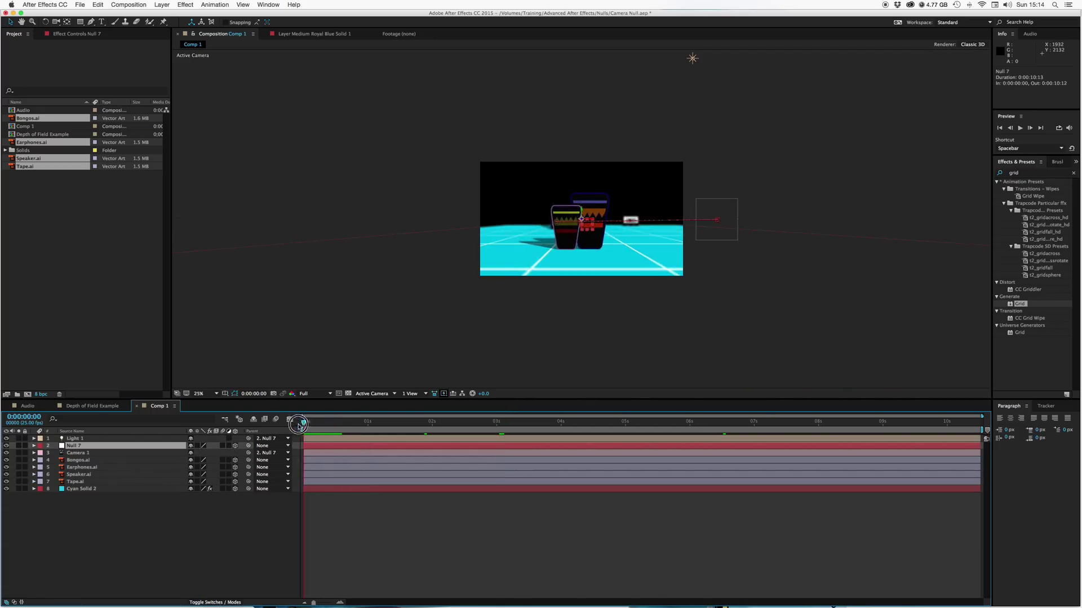
left_click(433, 524)
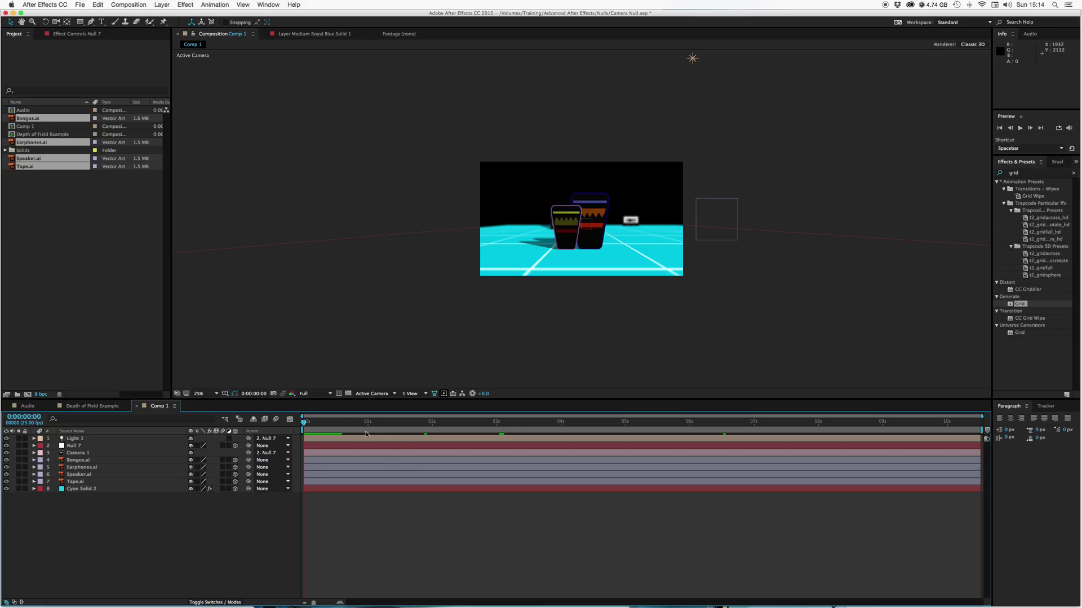
Raise Null 7 along its Y axis at 2:08, then reposition it again at 5:14.
left_click_drag(367, 424, 449, 445)
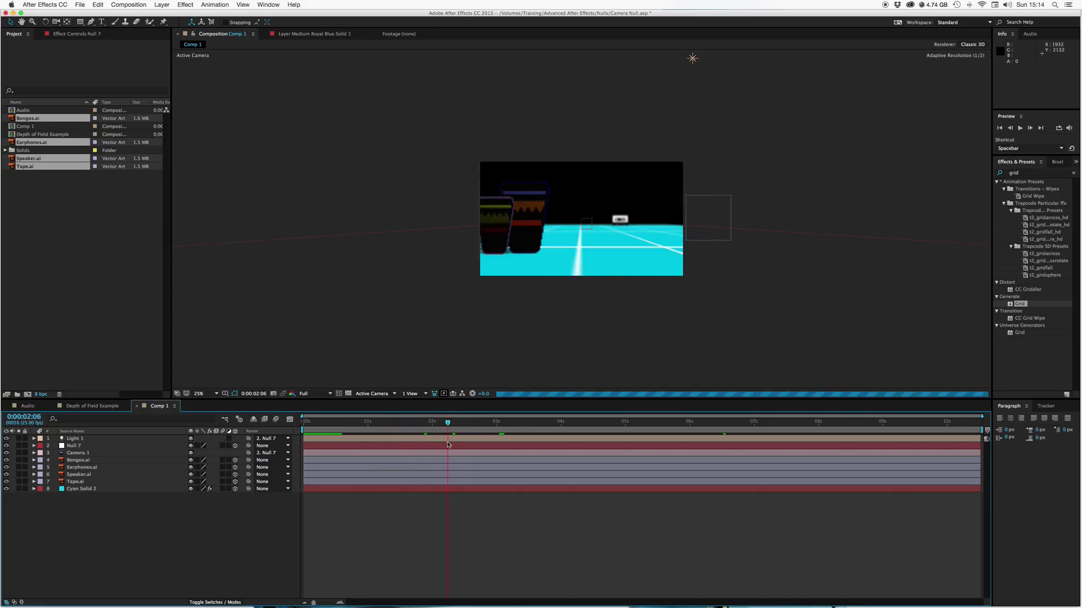
left_click(449, 445)
left_click(449, 422)
left_click_drag(450, 422, 453, 423)
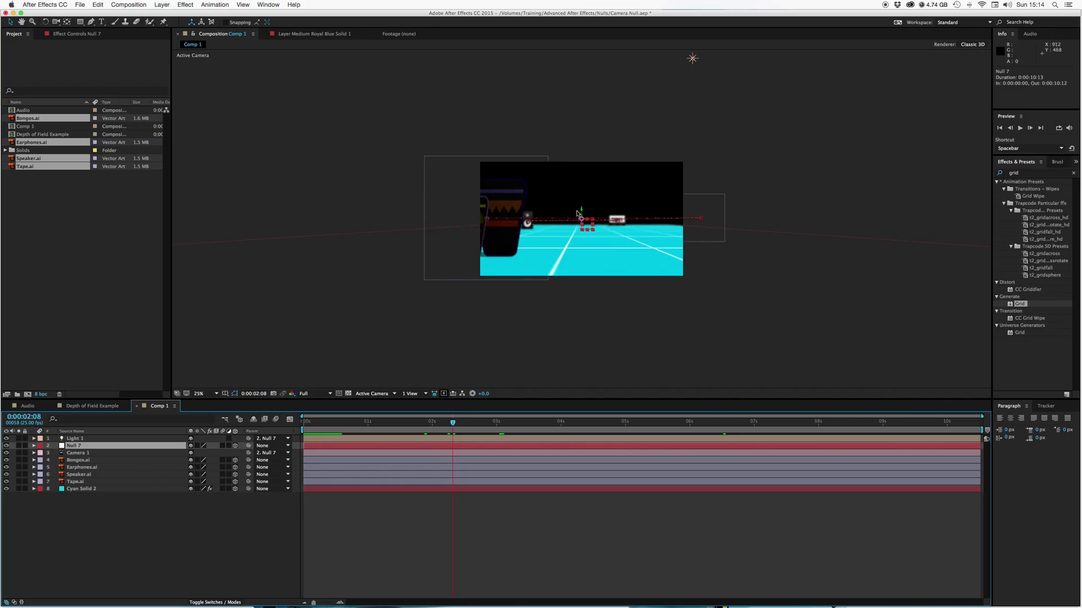
left_click_drag(580, 211, 590, 187)
left_click_drag(453, 422, 662, 428)
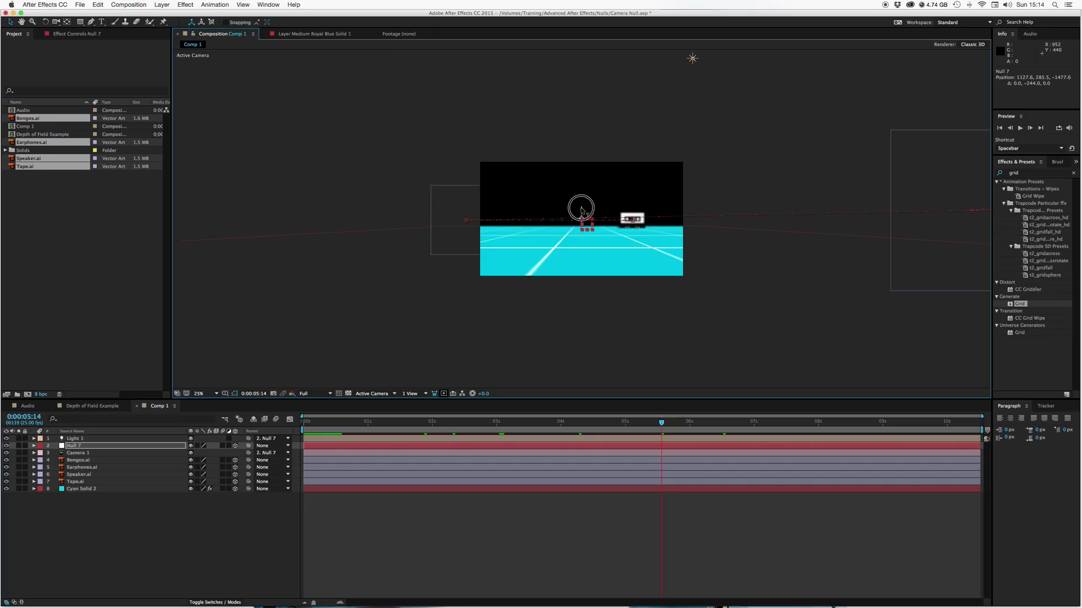
mouse_move(580, 211)
left_mouse_down()
mouse_move(582, 182)
mouse_move(583, 196)
left_mouse_up()
Preview the new camera and light flight path from near the start.
left_click_drag(534, 429, 365, 427)
key("space")
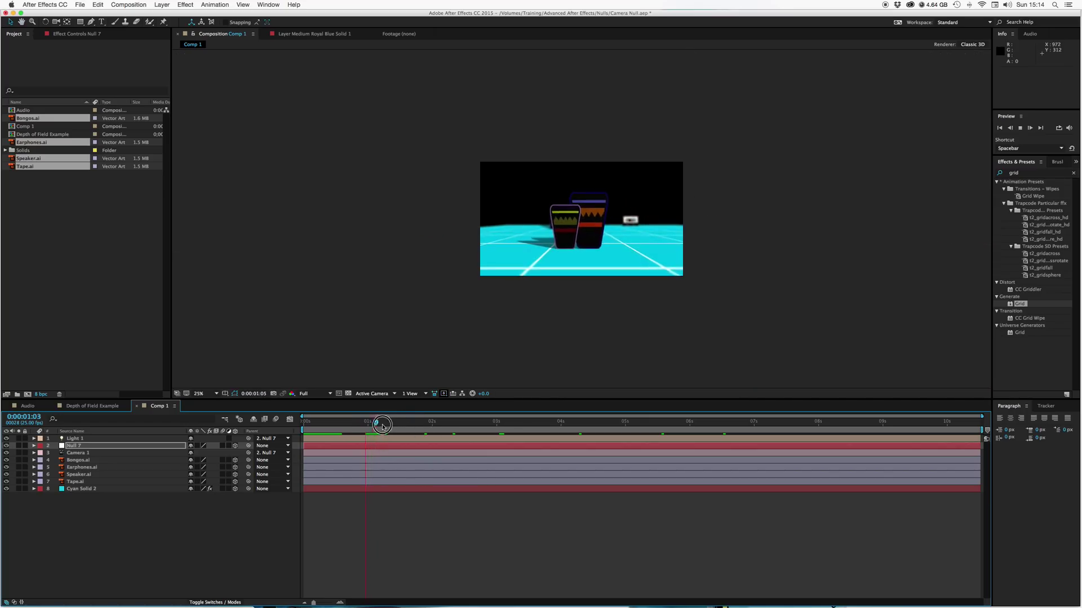
left_click_drag(381, 428, 790, 443)
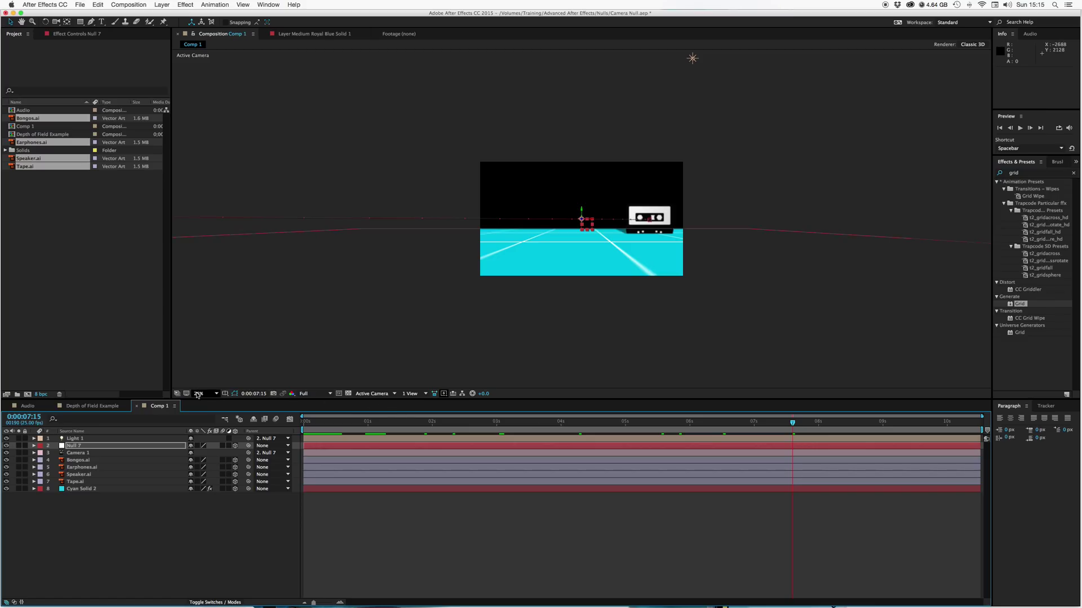
Set the viewer magnification to Fit, deselect Null 7, and return to the first frame.
left_click(203, 394)
left_click(208, 407)
left_click(488, 542)
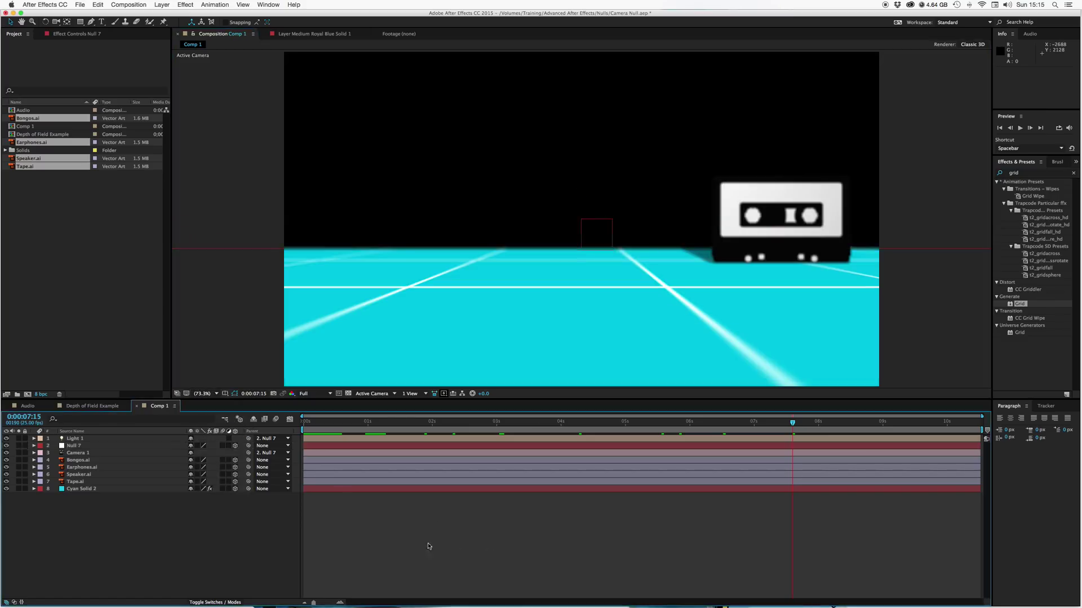
key("Home")
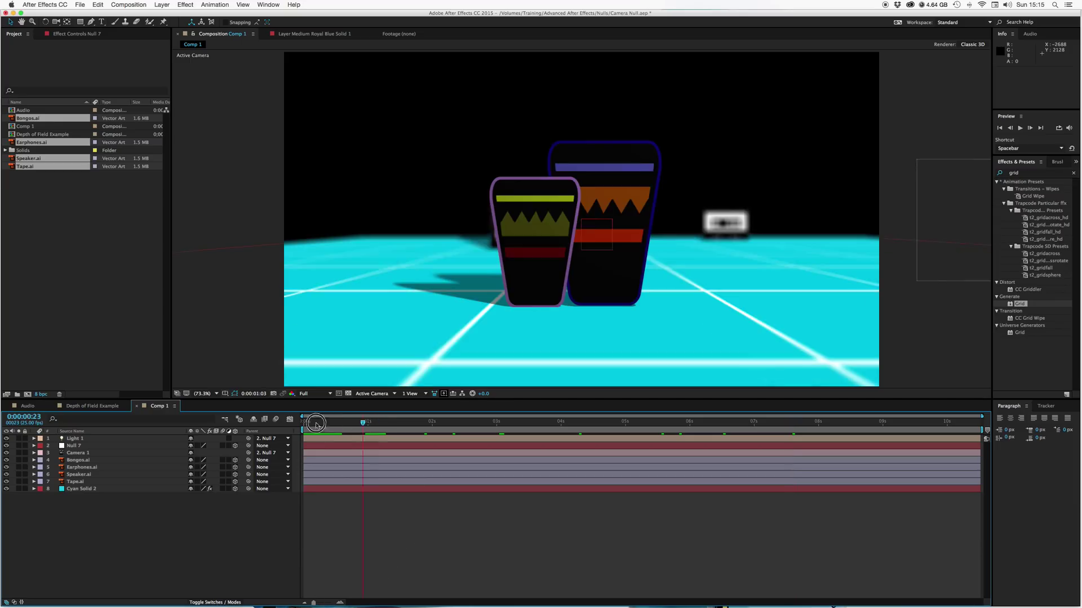